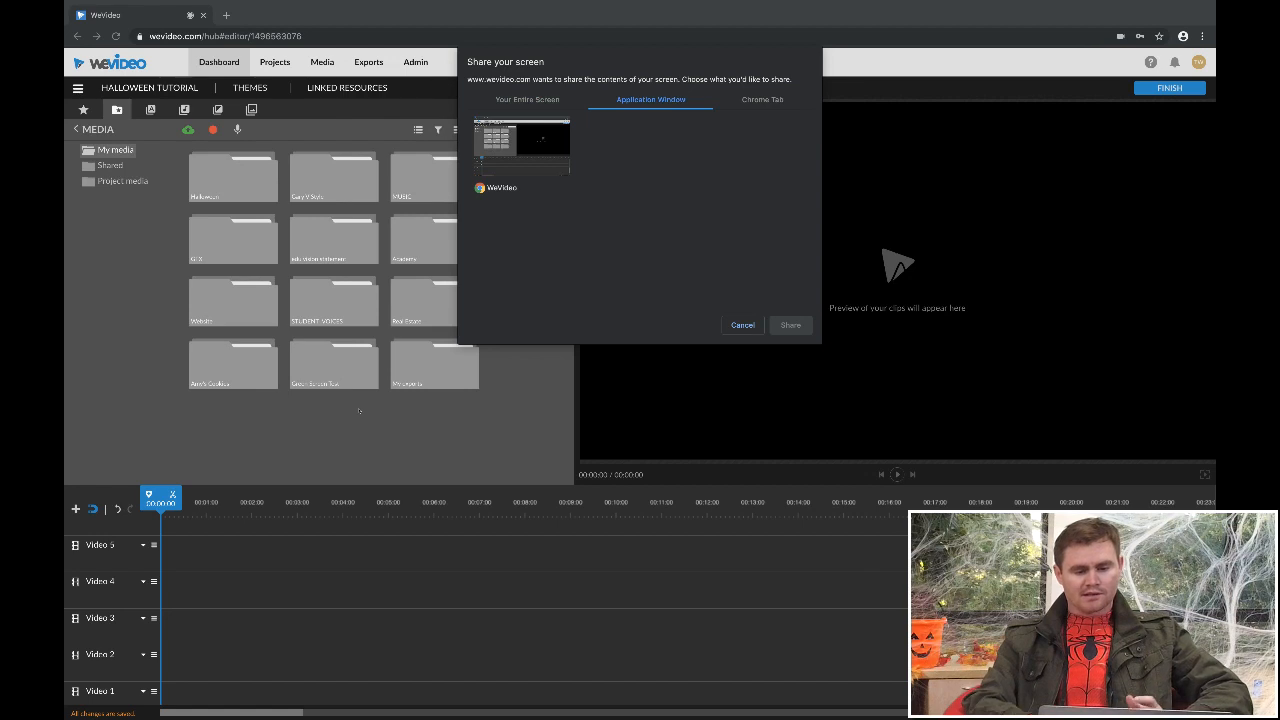
- Choose the entire screen as the recording source and start sharing it
{"action": "left_click", "coordinate": [521, 100]}
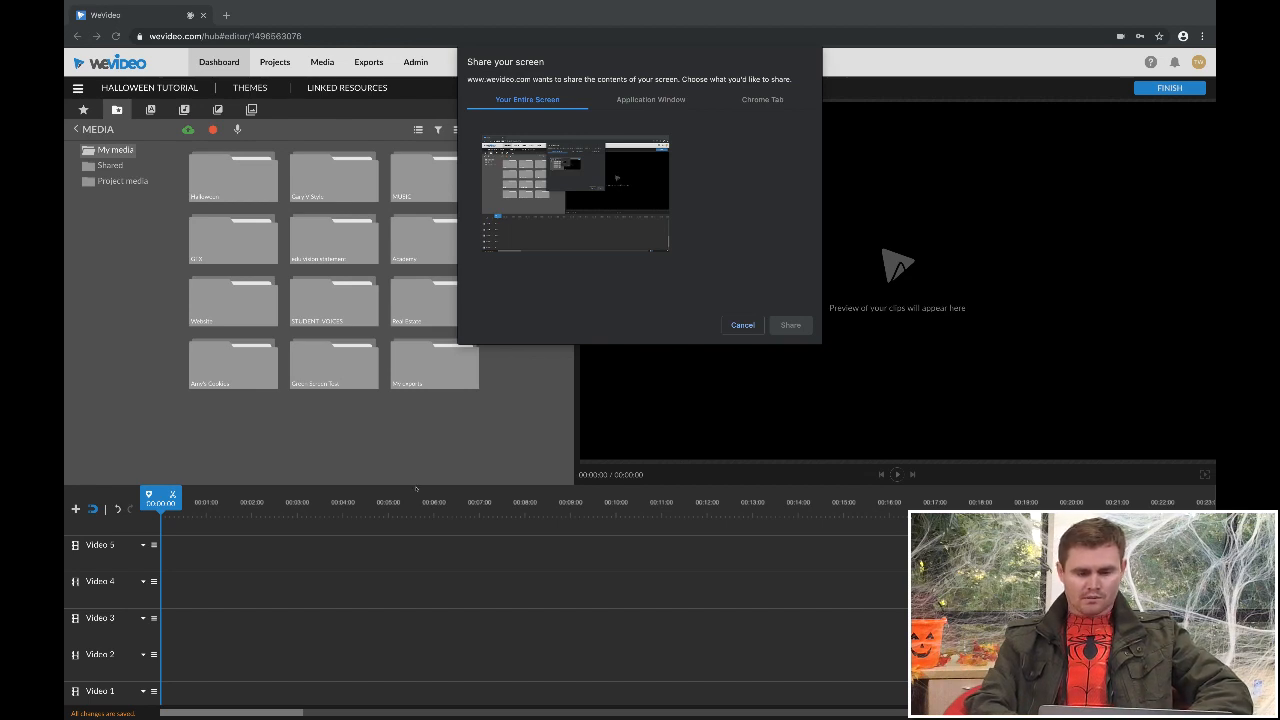
{"action": "left_click", "coordinate": [576, 194]}
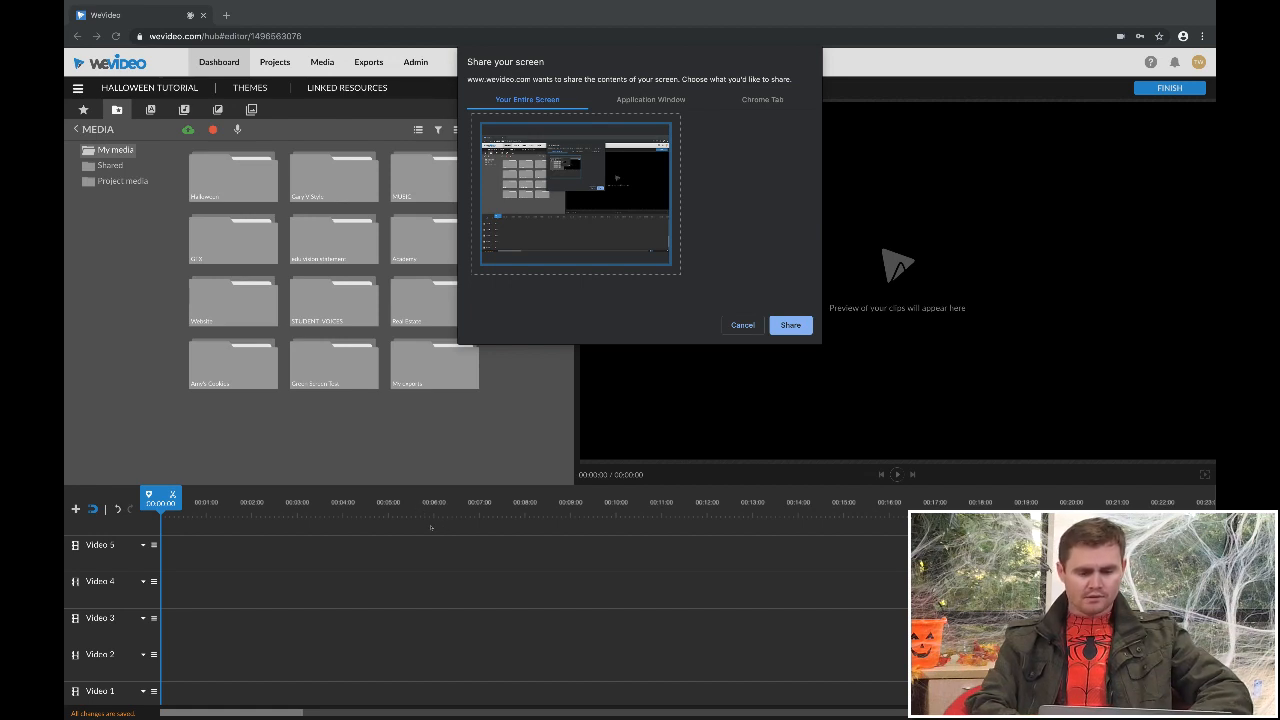
{"action": "key", "text": "Return"}
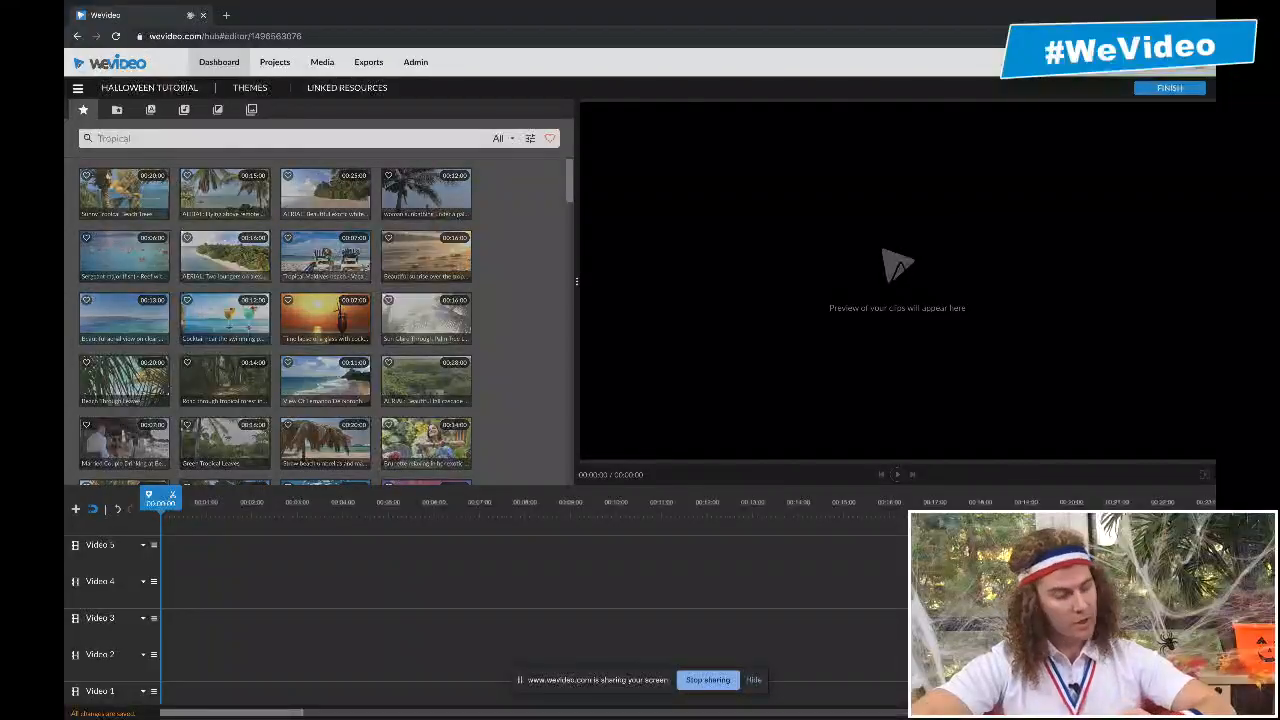
- Search the stock media library for "halloween"
{"action": "type", "text": "ha"}
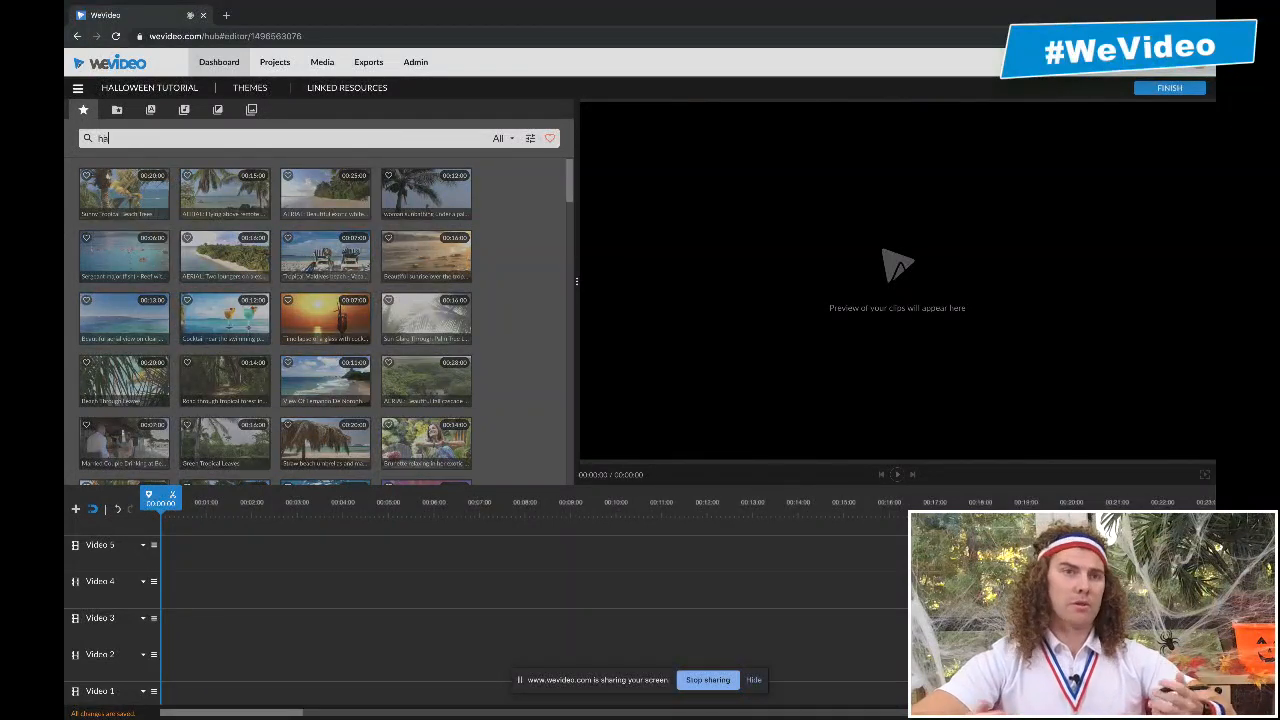
{"action": "type", "text": "lloween"}
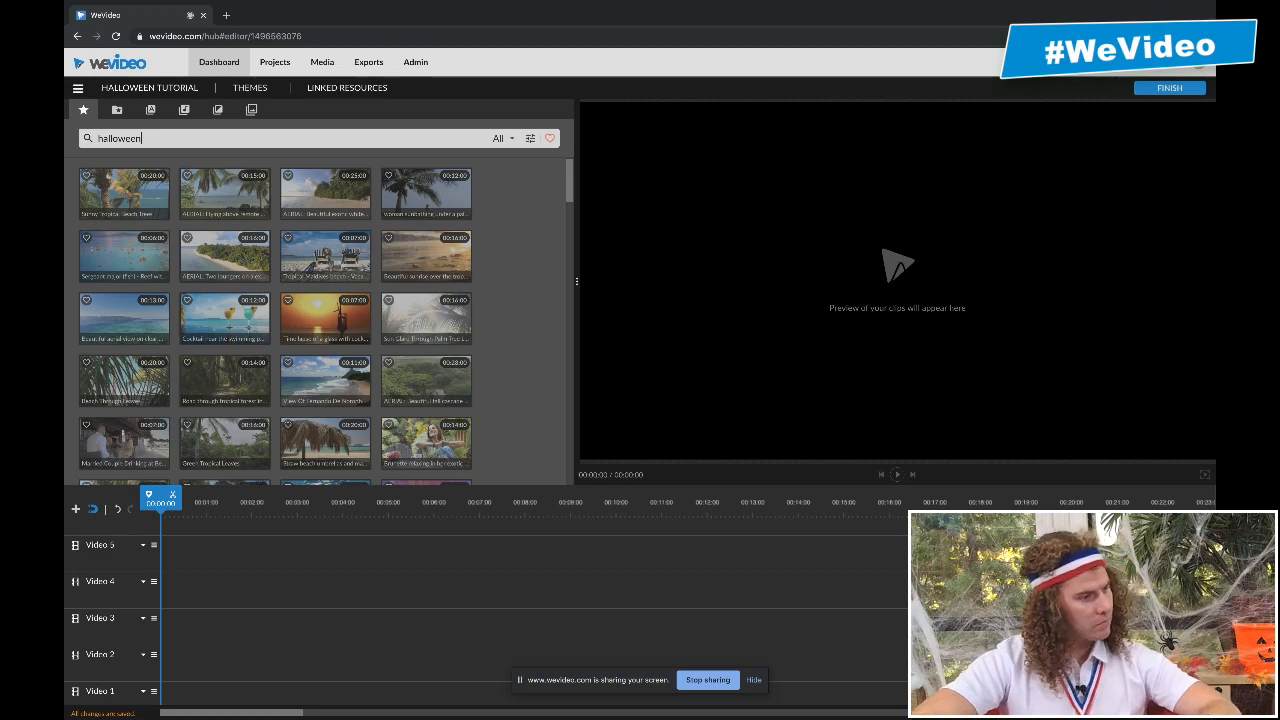
{"action": "key", "text": "Return"}
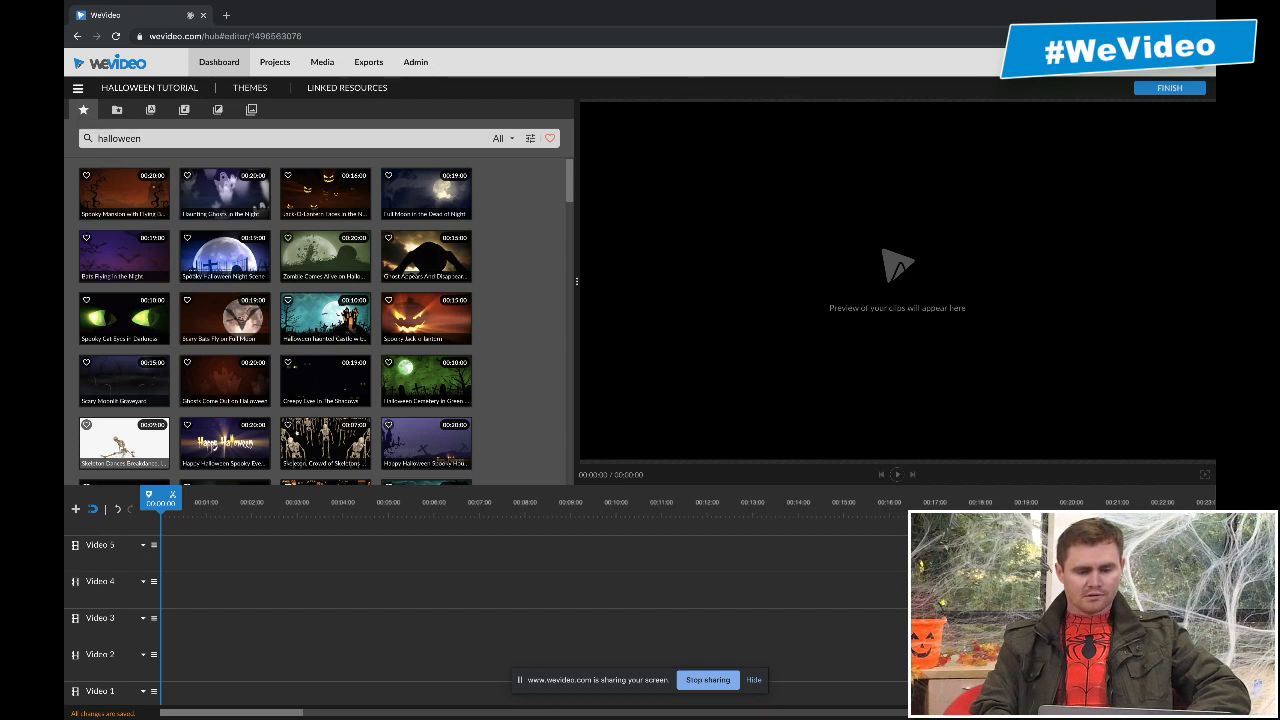
- Exclude music, audio loops and sound effects from the search results and enlarge the media area above the timeline
{"action": "left_click", "coordinate": [530, 139]}
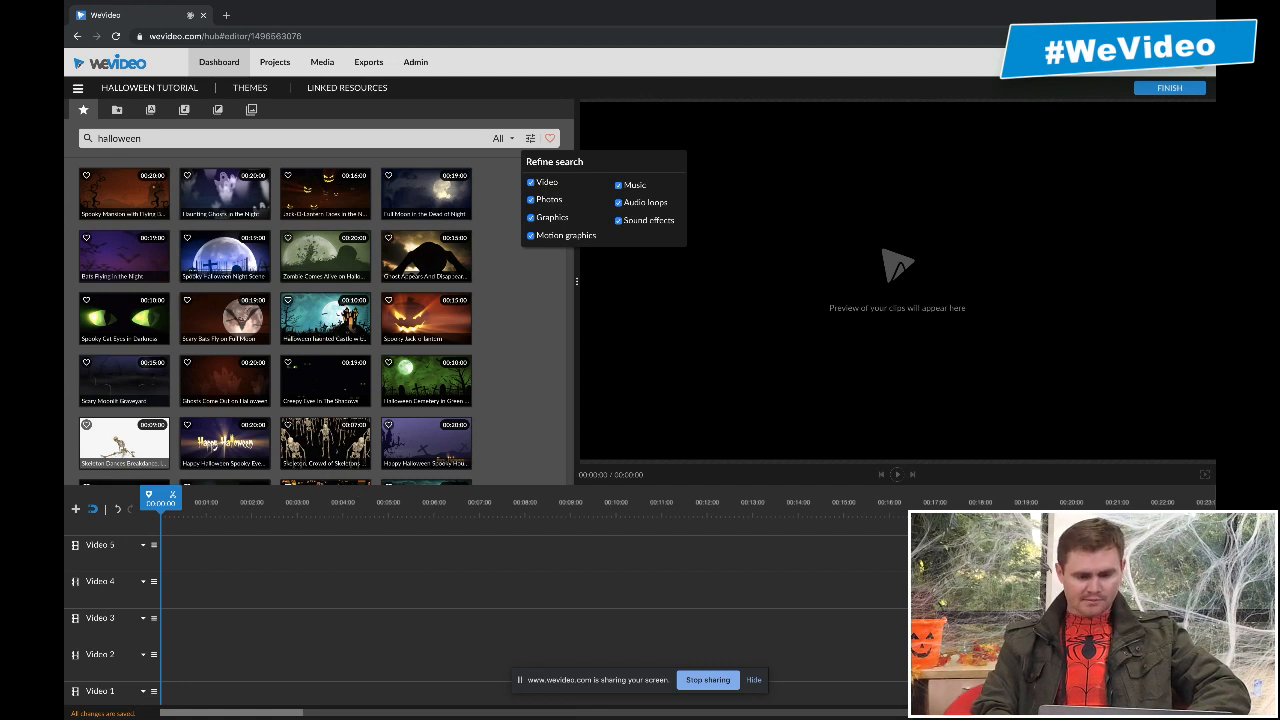
{"action": "left_click", "coordinate": [618, 185]}
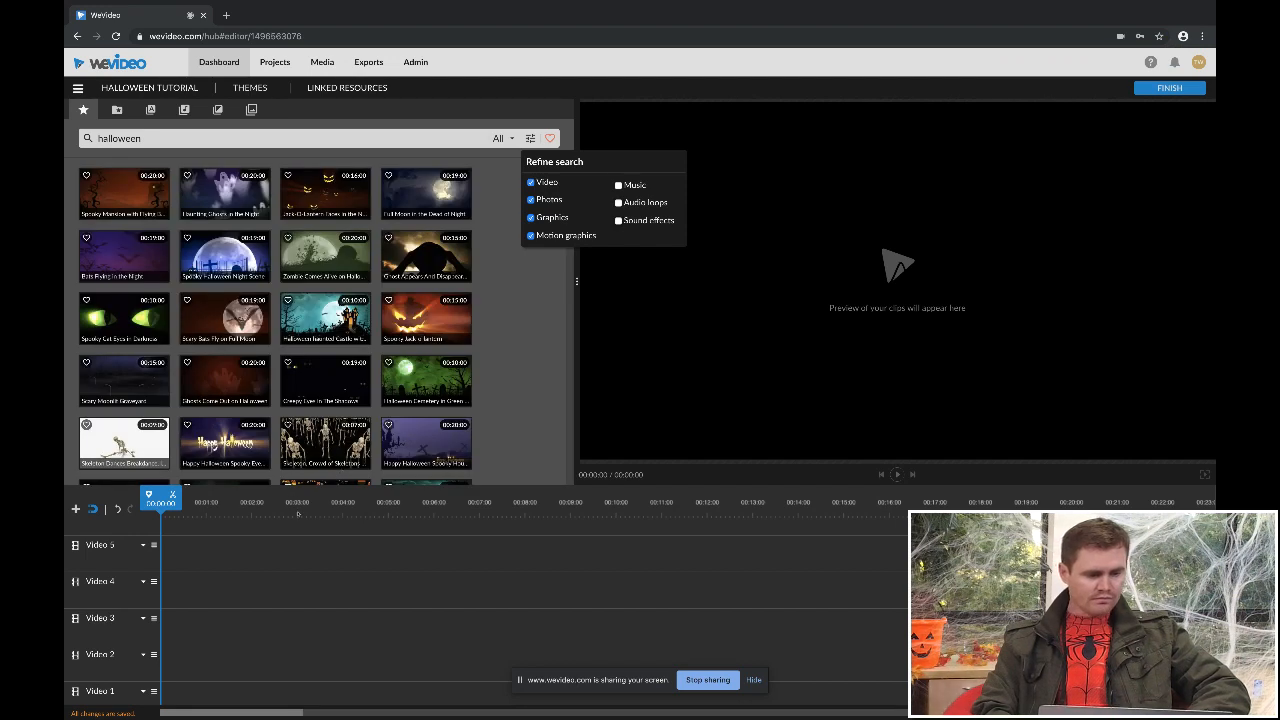
{"action": "left_click", "coordinate": [288, 527]}
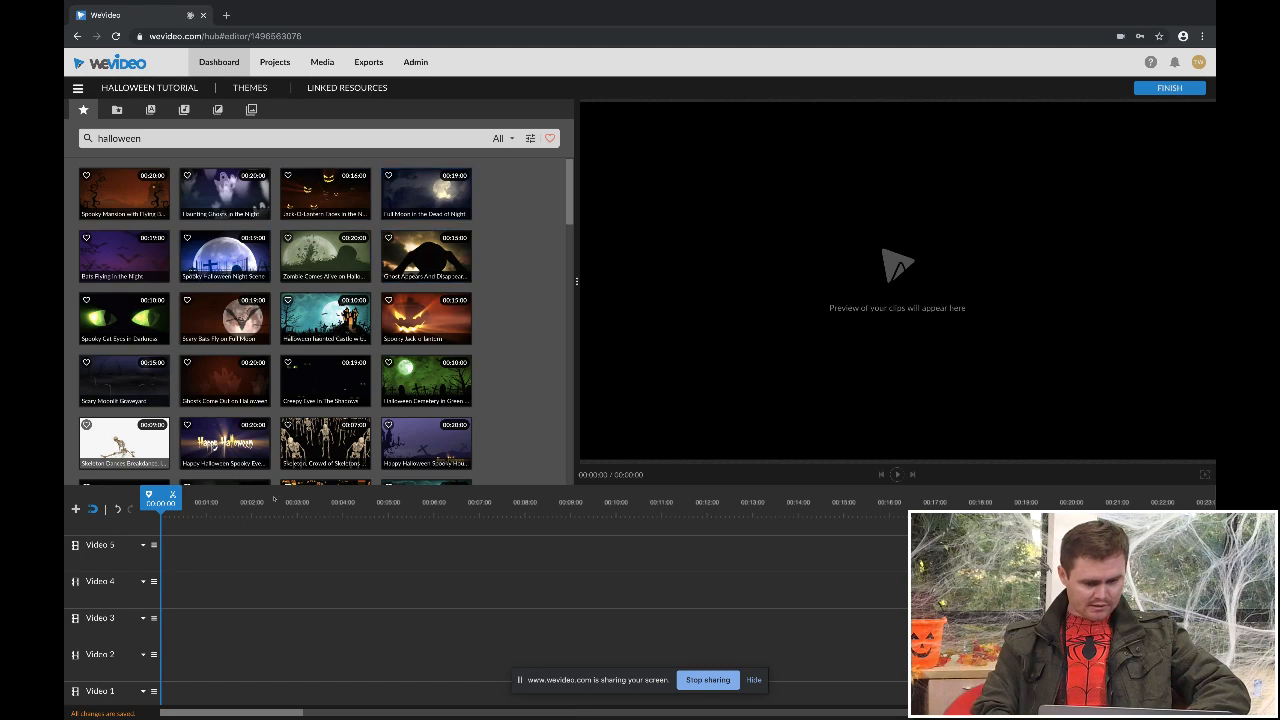
{"action": "left_click_drag", "start_coordinate": [314, 498], "coordinate": [314, 528]}
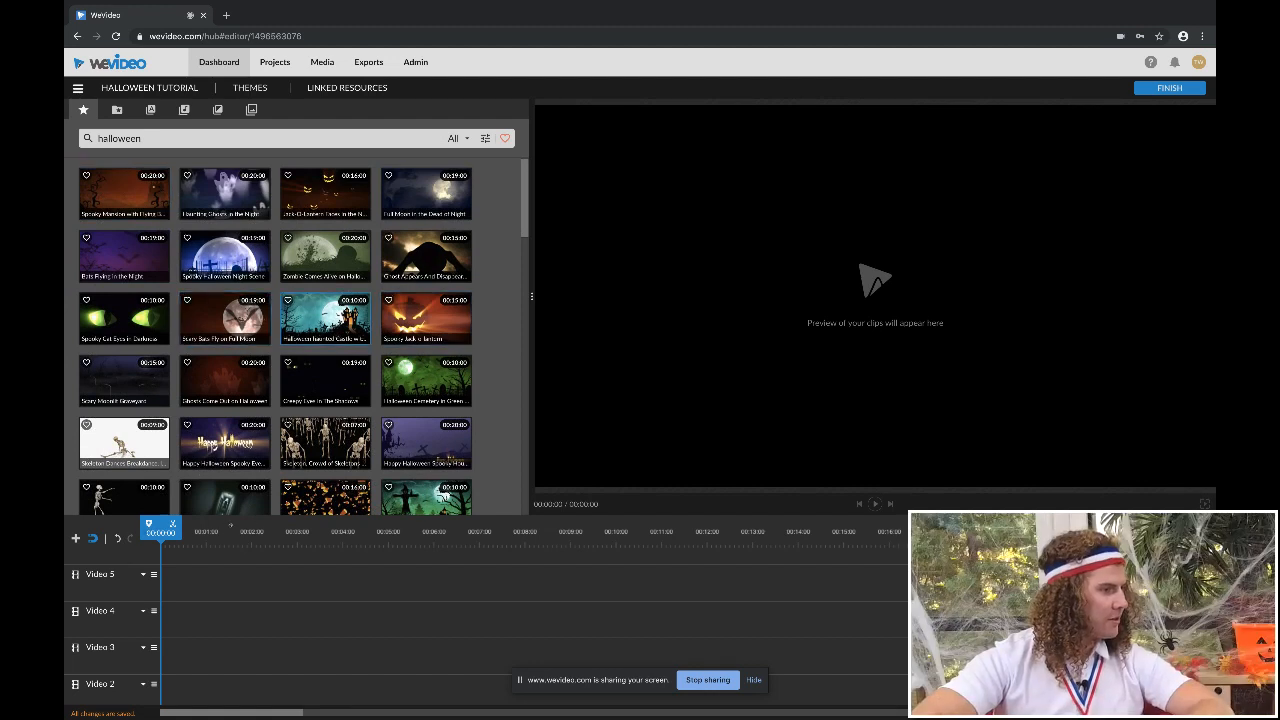
- Preview the orange spooky mansion and teal haunted castle clips, and place the haunted castle clip at the start of Video 1
{"action": "left_click", "coordinate": [153, 187]}
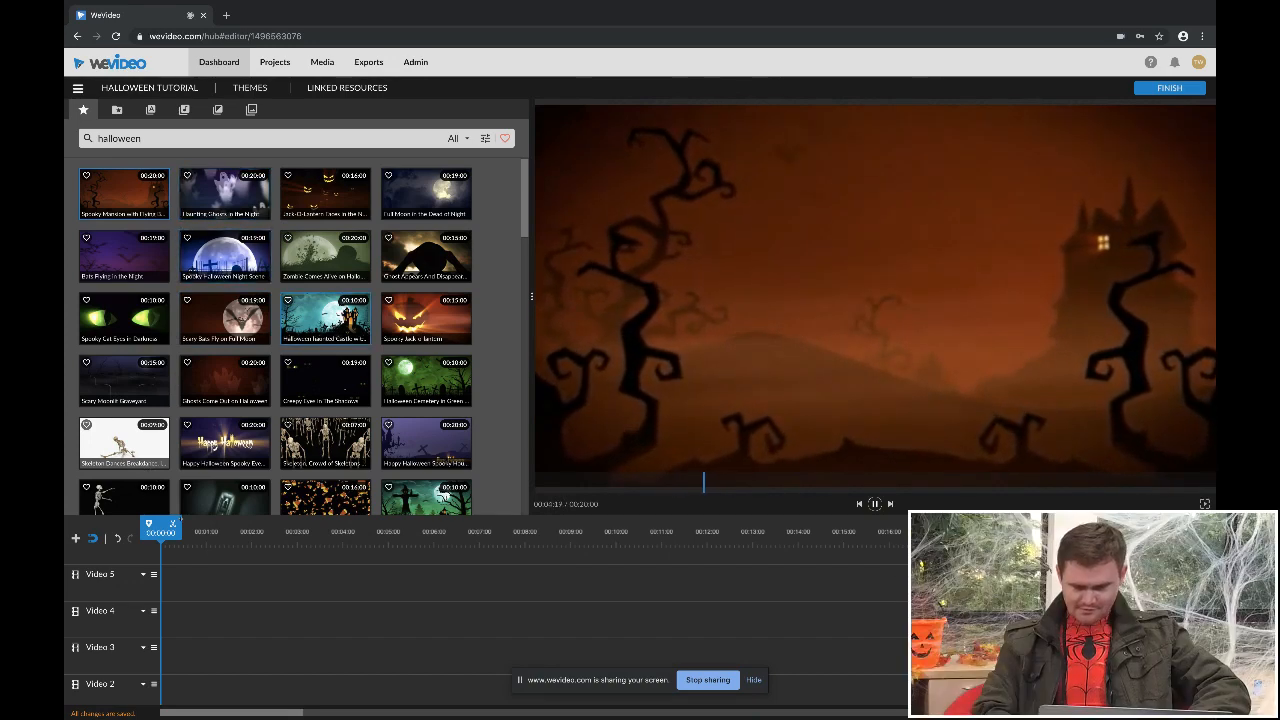
{"action": "left_click", "coordinate": [325, 318]}
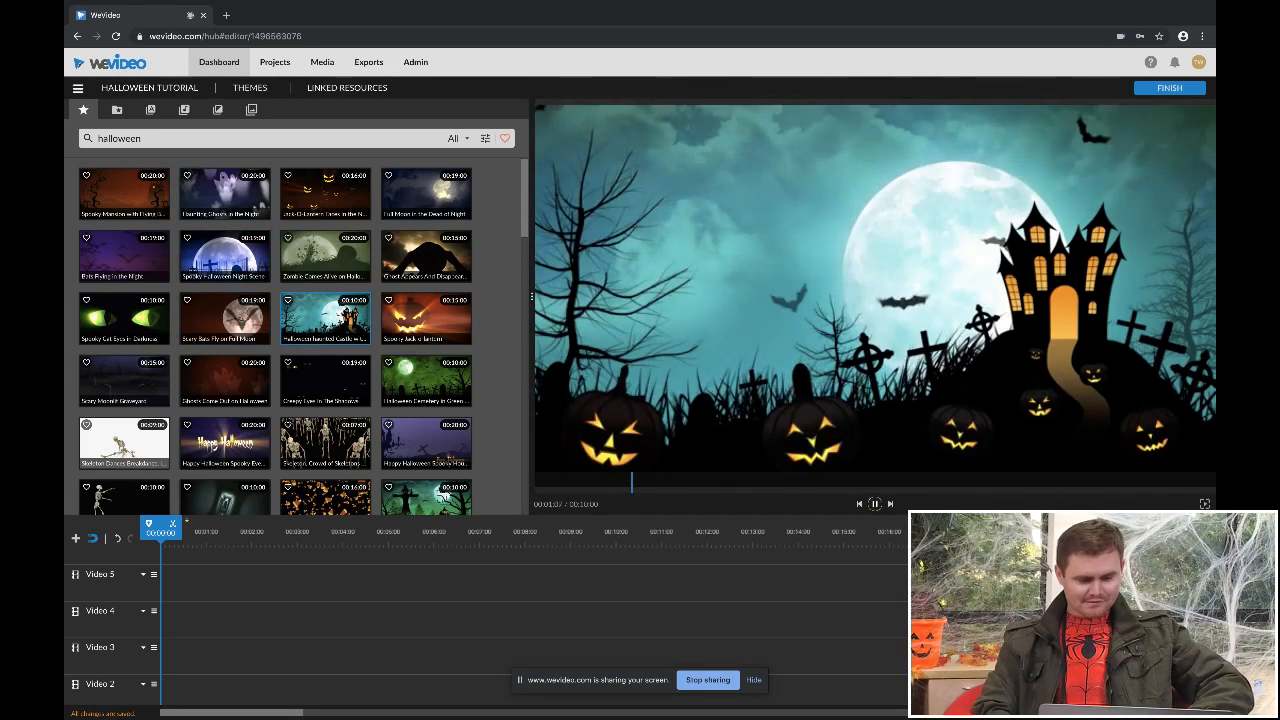
{"action": "left_click_drag", "start_coordinate": [325, 318], "coordinate": [248, 692]}
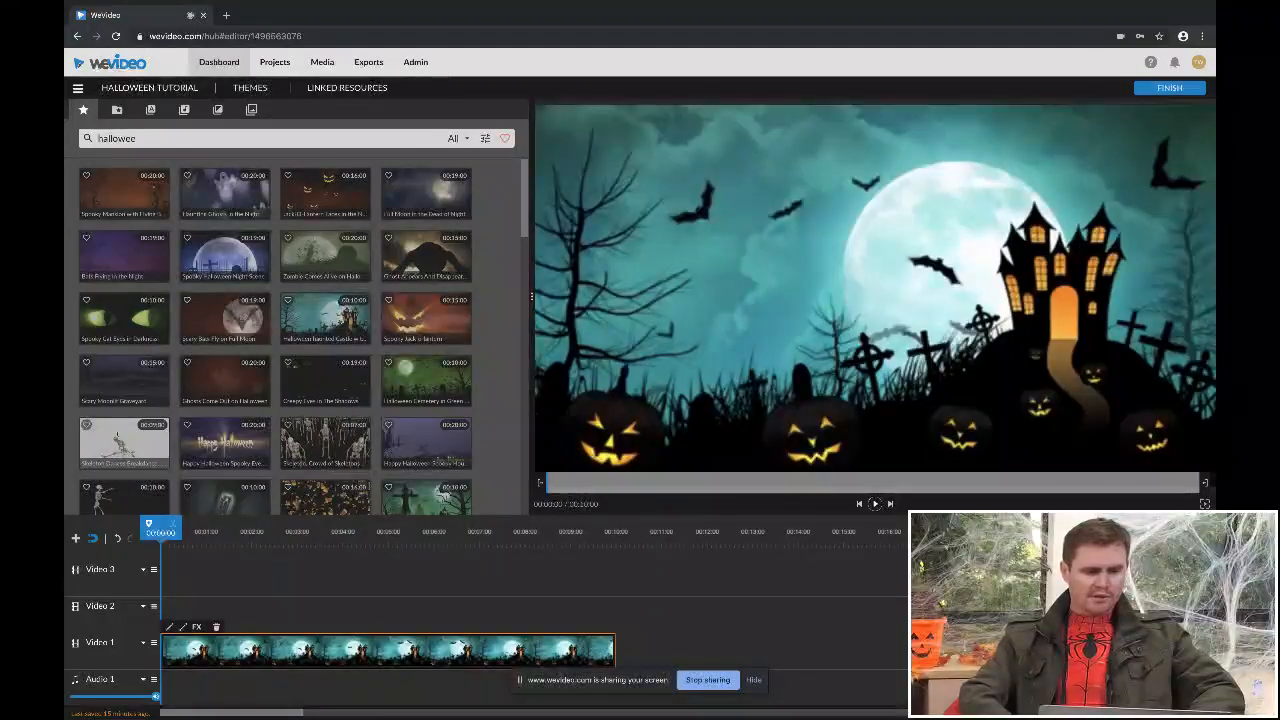
- Search the stock media library for "skeleton dancing", correcting the misspelled "skelton"
{"action": "key", "text": "BackSpace"}
{"action": "key", "text": "BackSpace"}
{"action": "key", "text": "BackSpace"}
{"action": "key", "text": "BackSpace"}
{"action": "key", "text": "BackSpace"}
{"action": "key", "text": "BackSpace"}
{"action": "key", "text": "BackSpace"}
{"action": "key", "text": "BackSpace"}
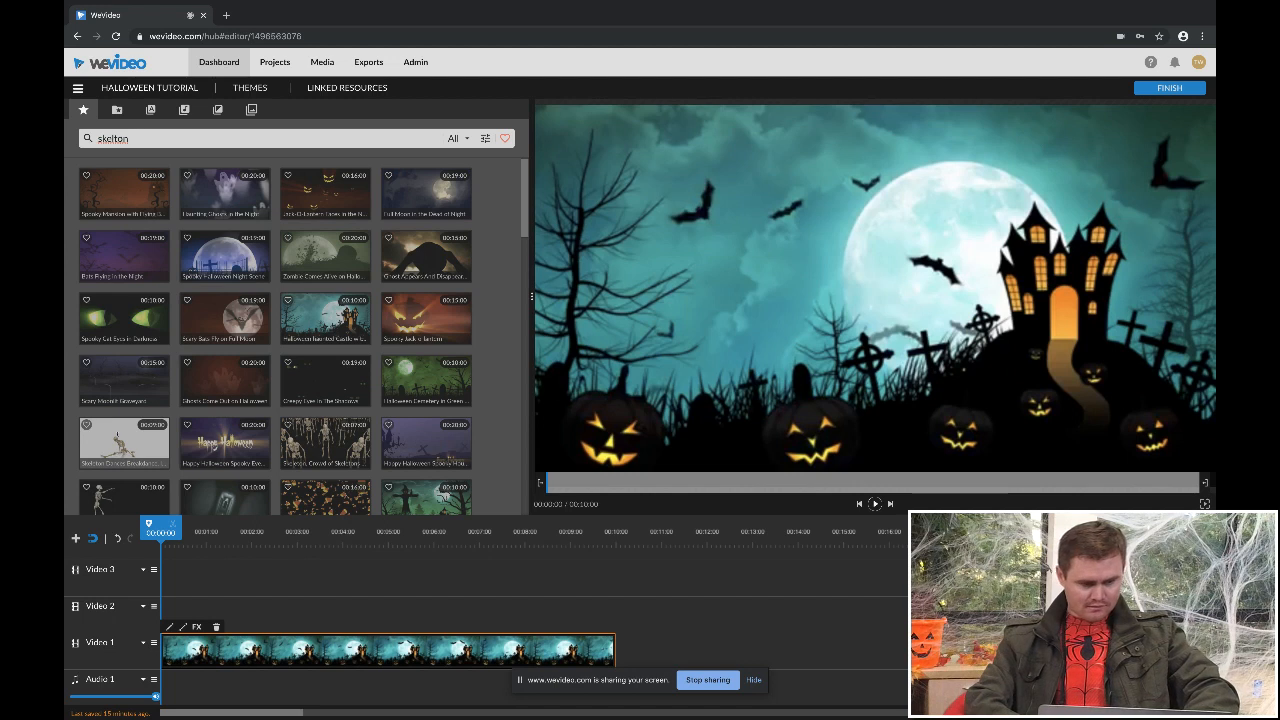
{"action": "type", "text": "cing"}
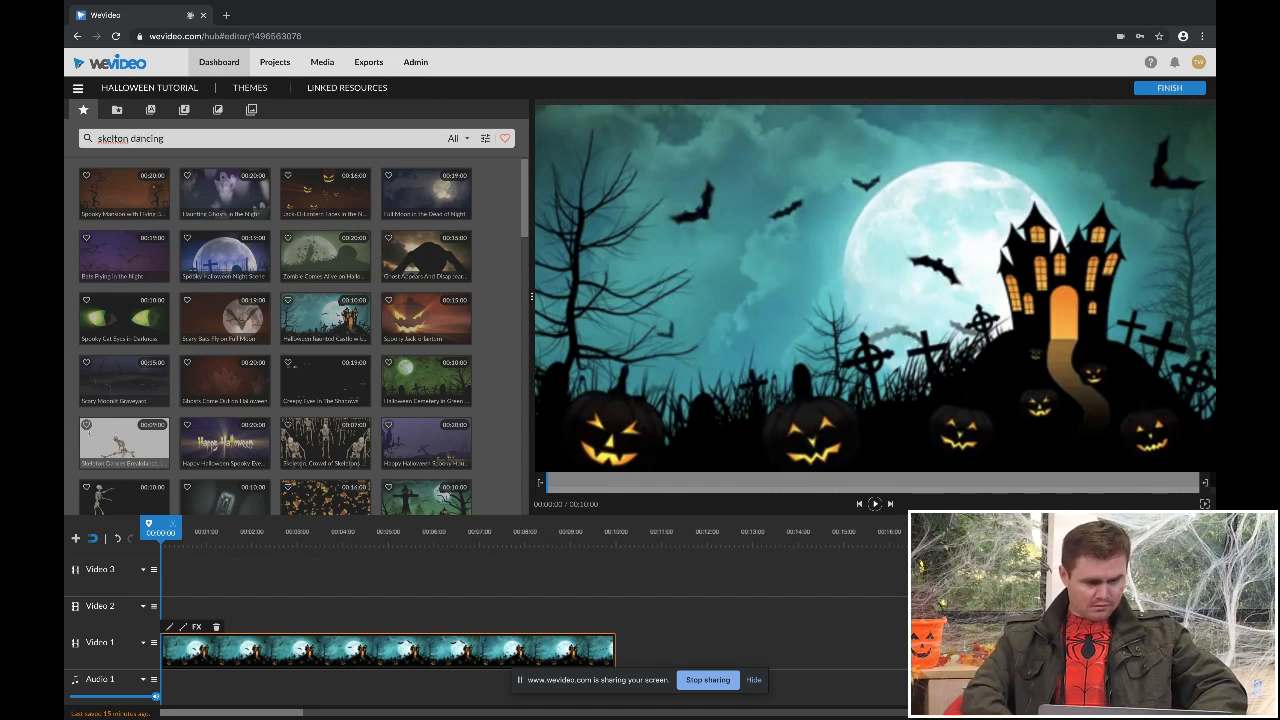
{"action": "right_click", "coordinate": [112, 140]}
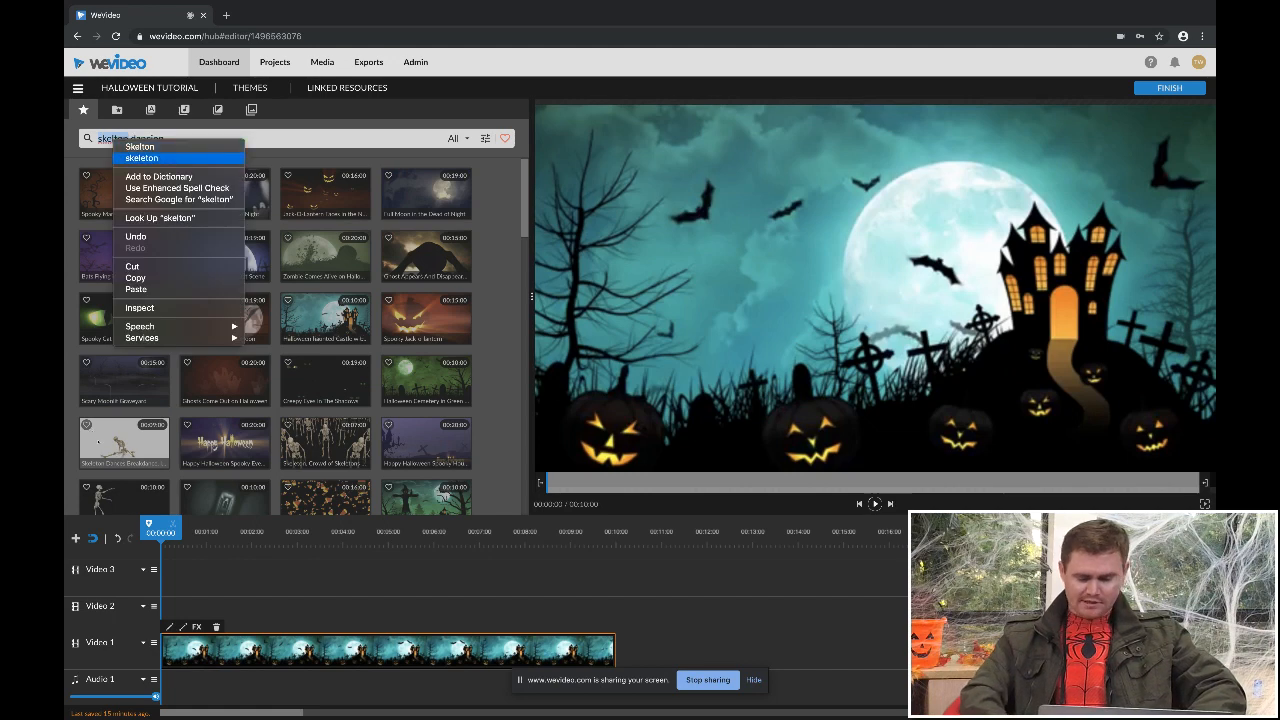
{"action": "left_click", "coordinate": [130, 147]}
{"action": "key", "text": "Return"}
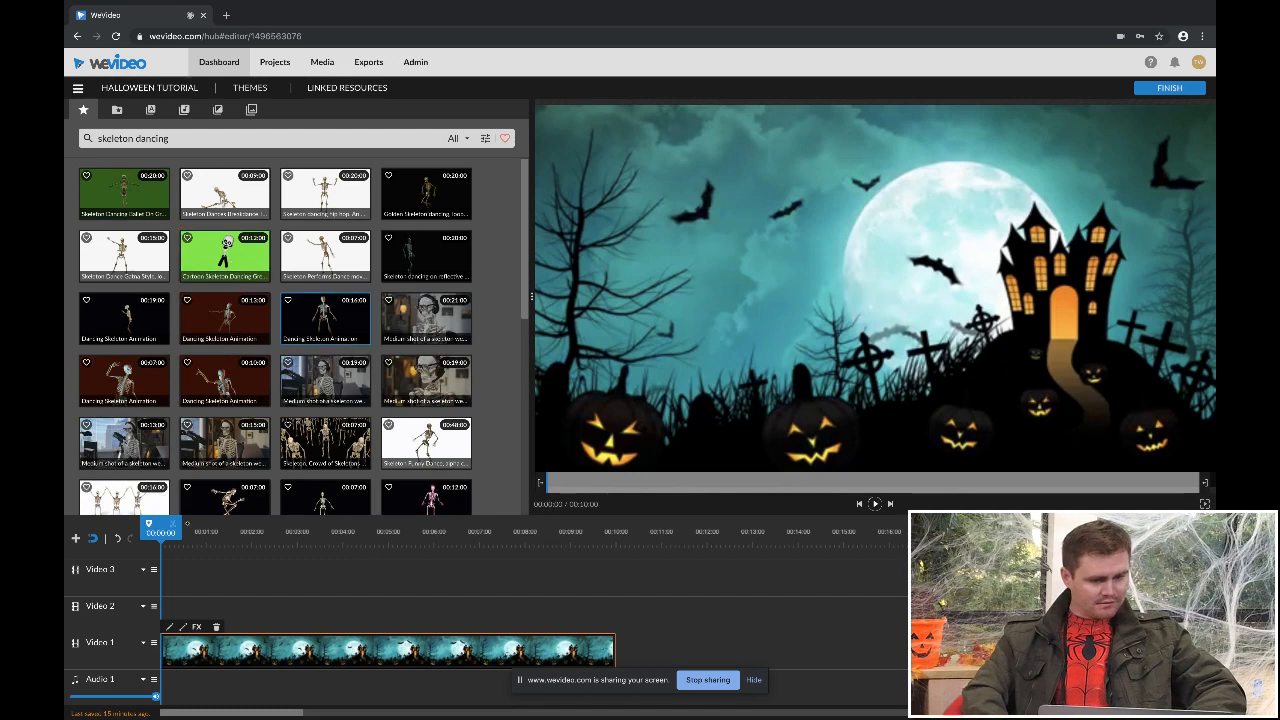
- Place the green-background skeleton ballet clip at the start of Video 2 and play about two seconds of it
{"action": "left_click_drag", "start_coordinate": [124, 193], "coordinate": [172, 640]}
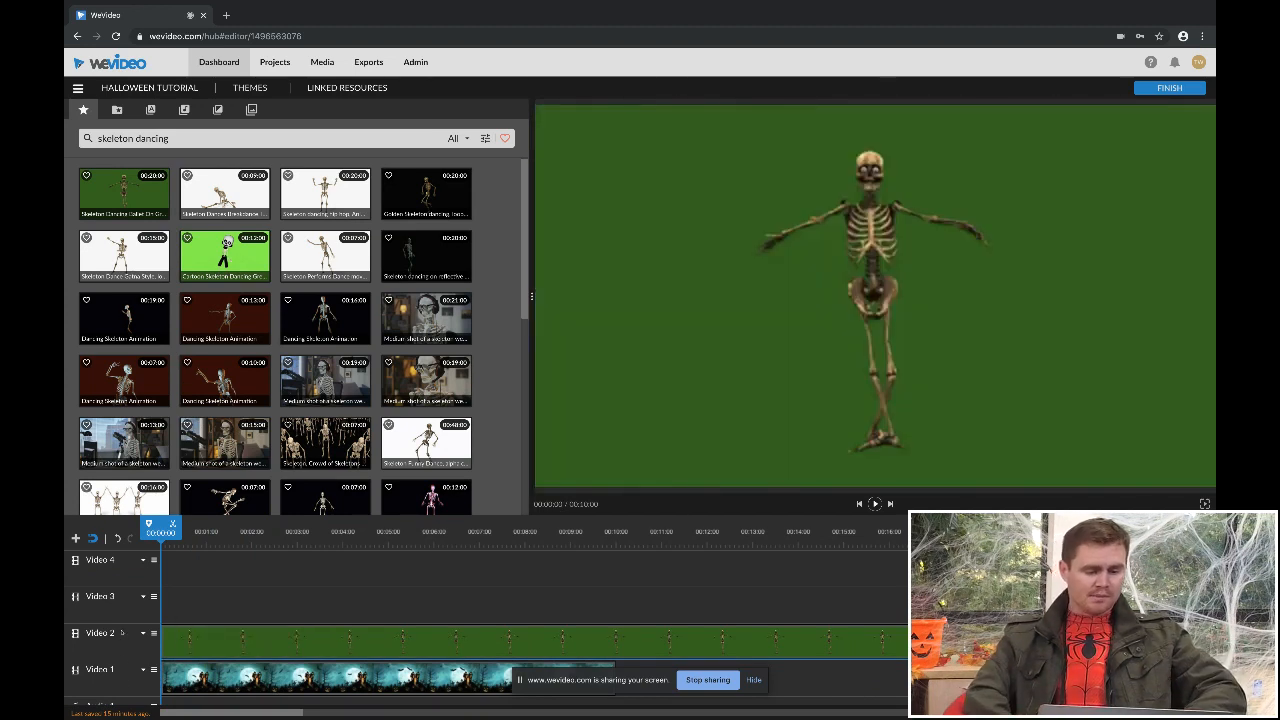
{"action": "key", "text": "space"}
{"action": "key", "text": "space"}
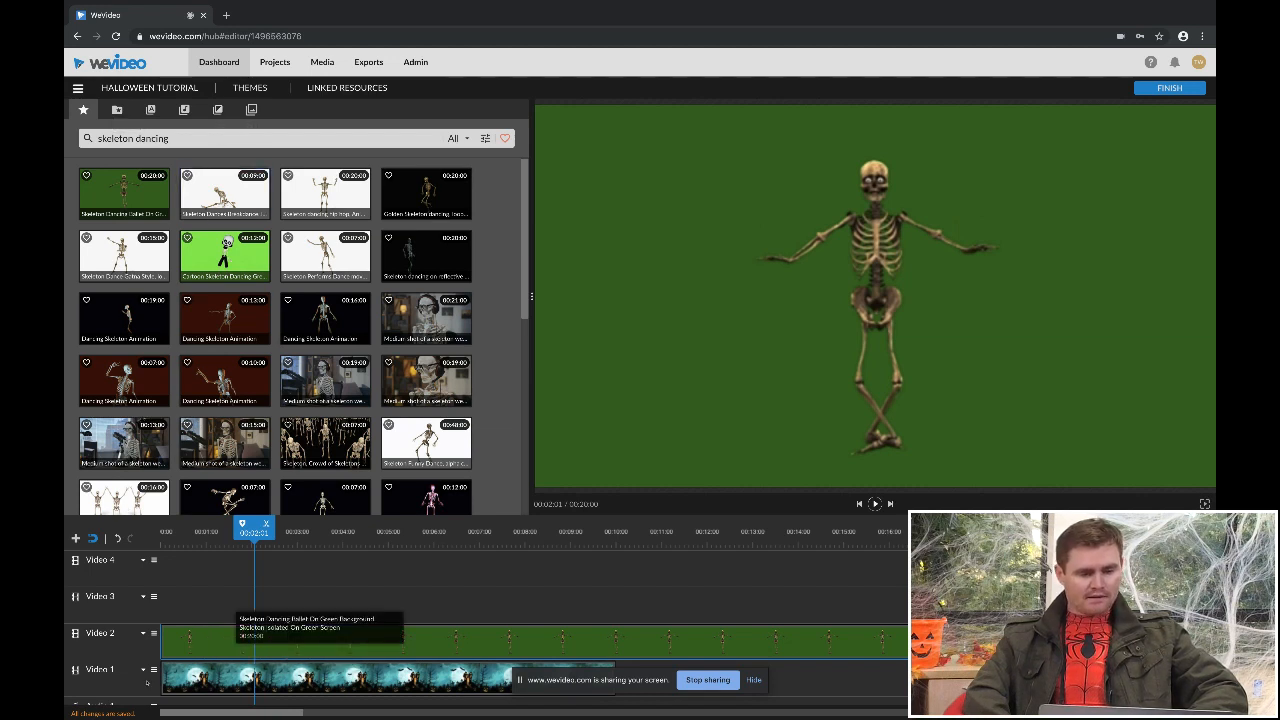
- Key out the green background (096800) of the skeleton clip and check the key in Mask view before returning to Image view
{"action": "double_click", "coordinate": [238, 645]}
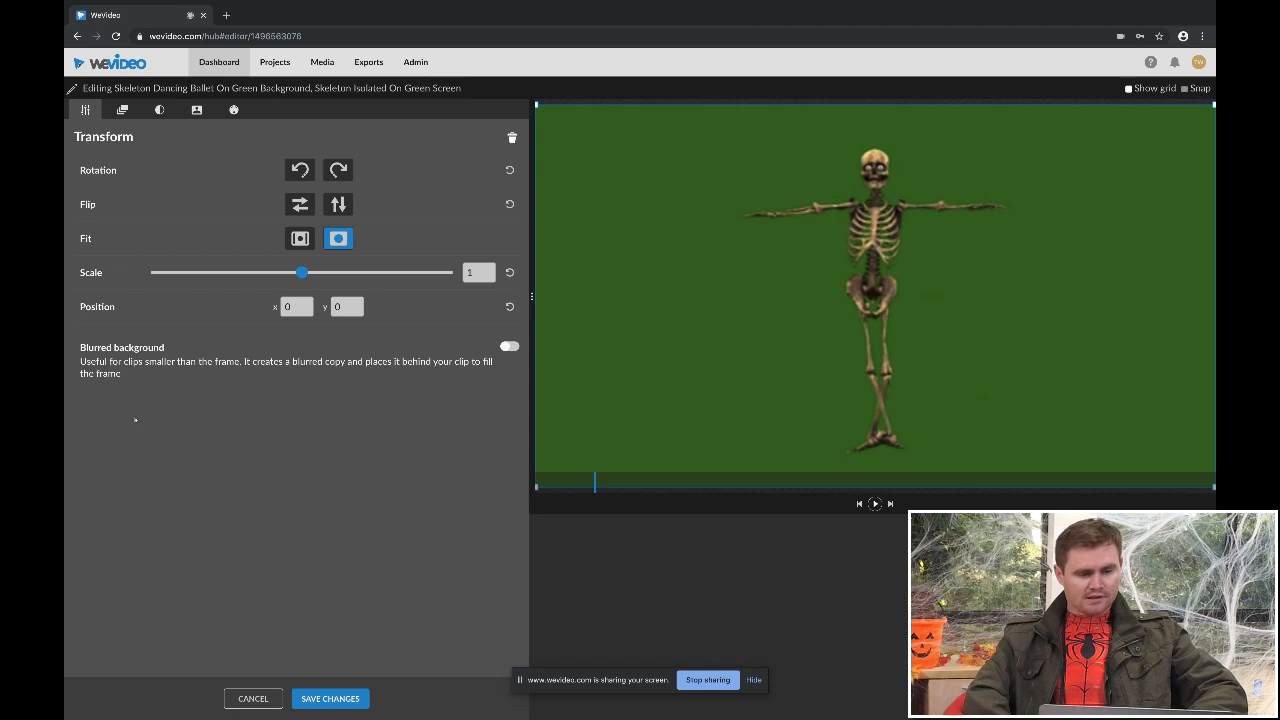
{"action": "left_click", "coordinate": [197, 110]}
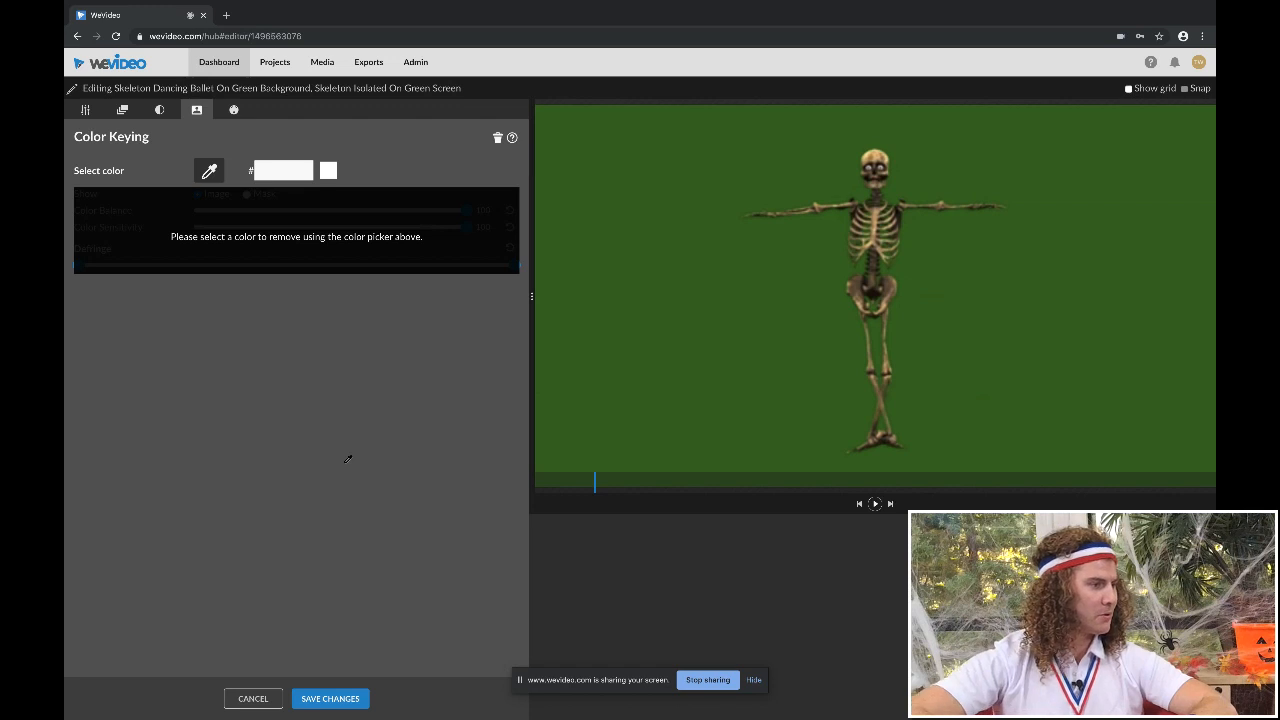
{"action": "left_click", "coordinate": [347, 459]}
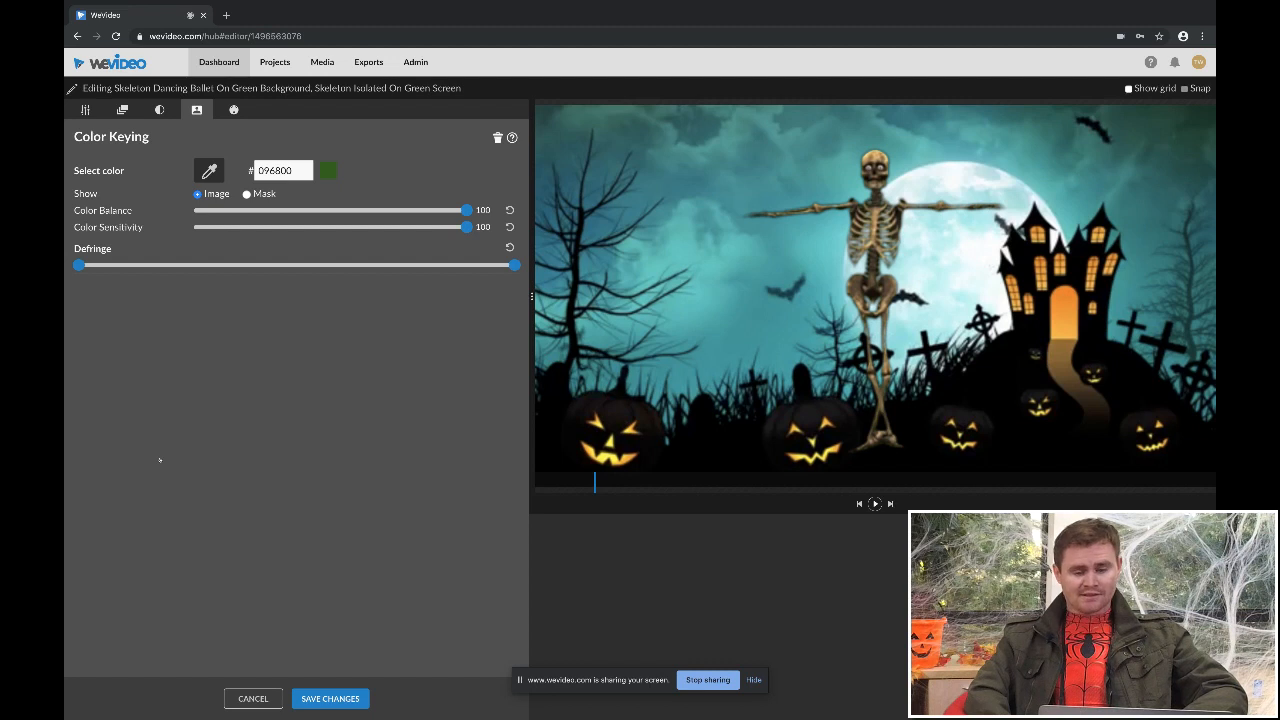
{"action": "left_click", "coordinate": [247, 194]}
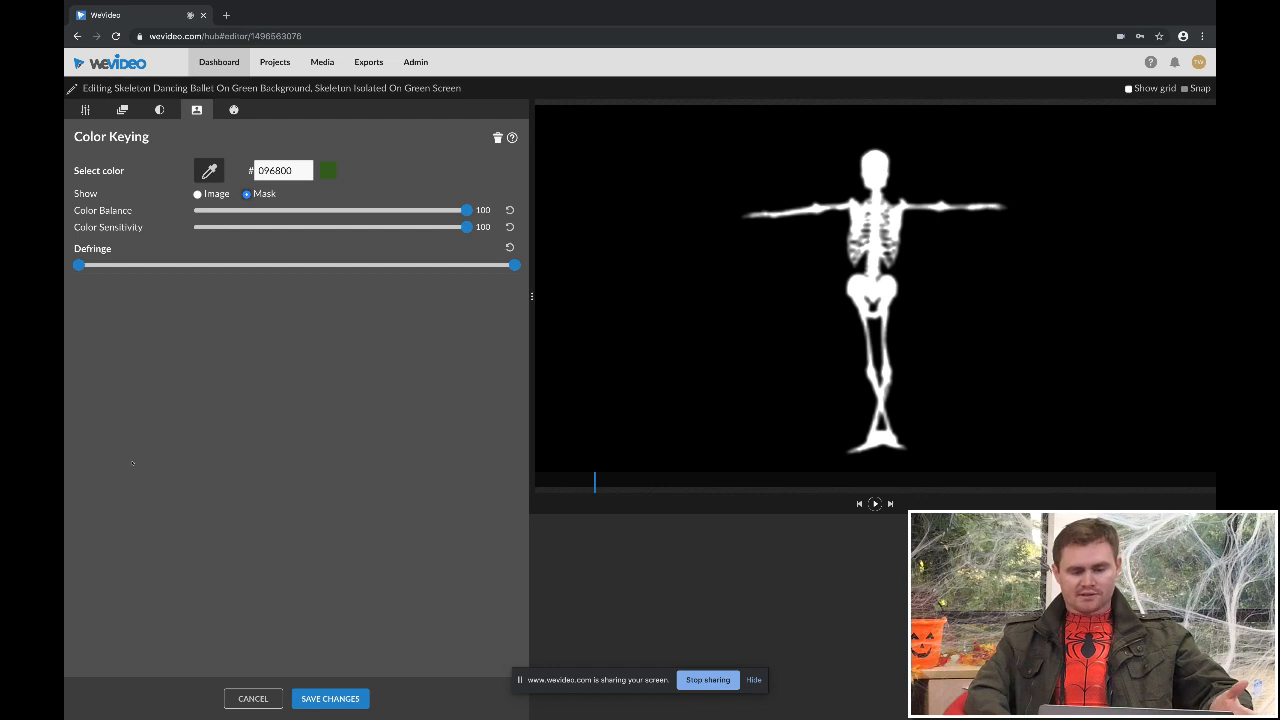
{"action": "left_click", "coordinate": [198, 194]}
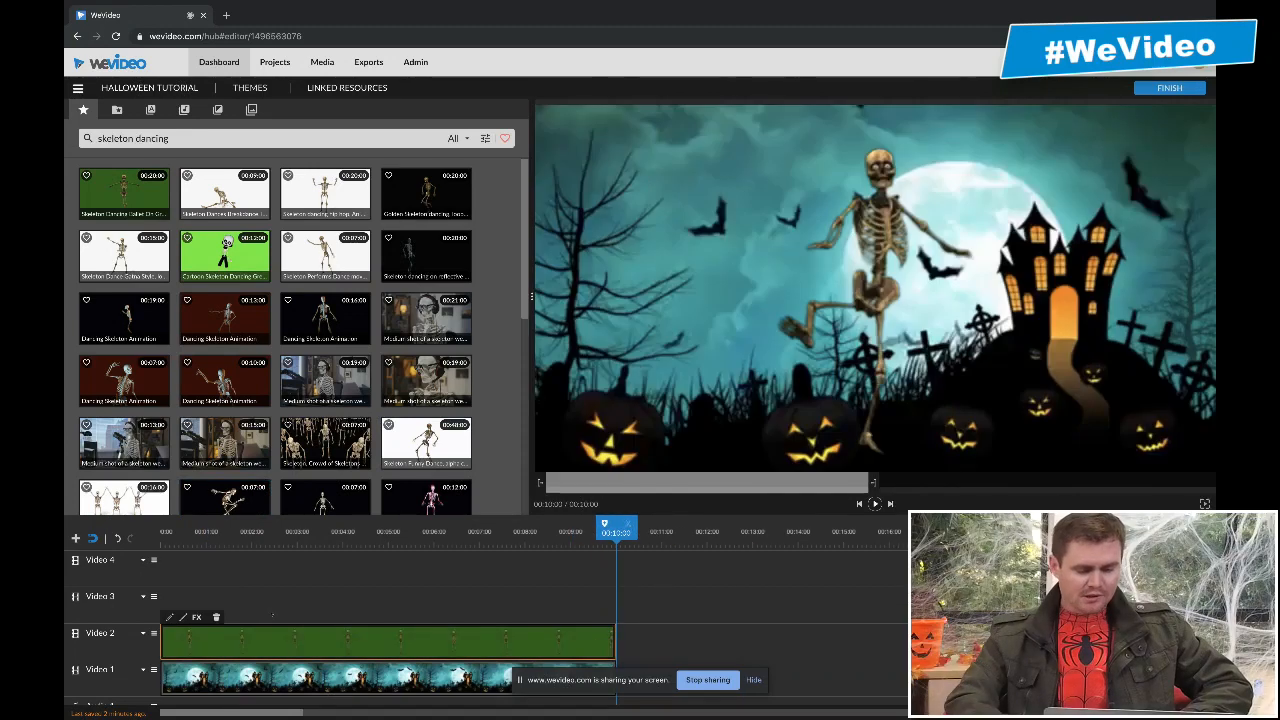
- Scrub the timeline back to about 00:01:01 to review the keyed skeleton over the haunted castle
{"action": "left_click_drag", "start_coordinate": [616, 530], "coordinate": [209, 530]}
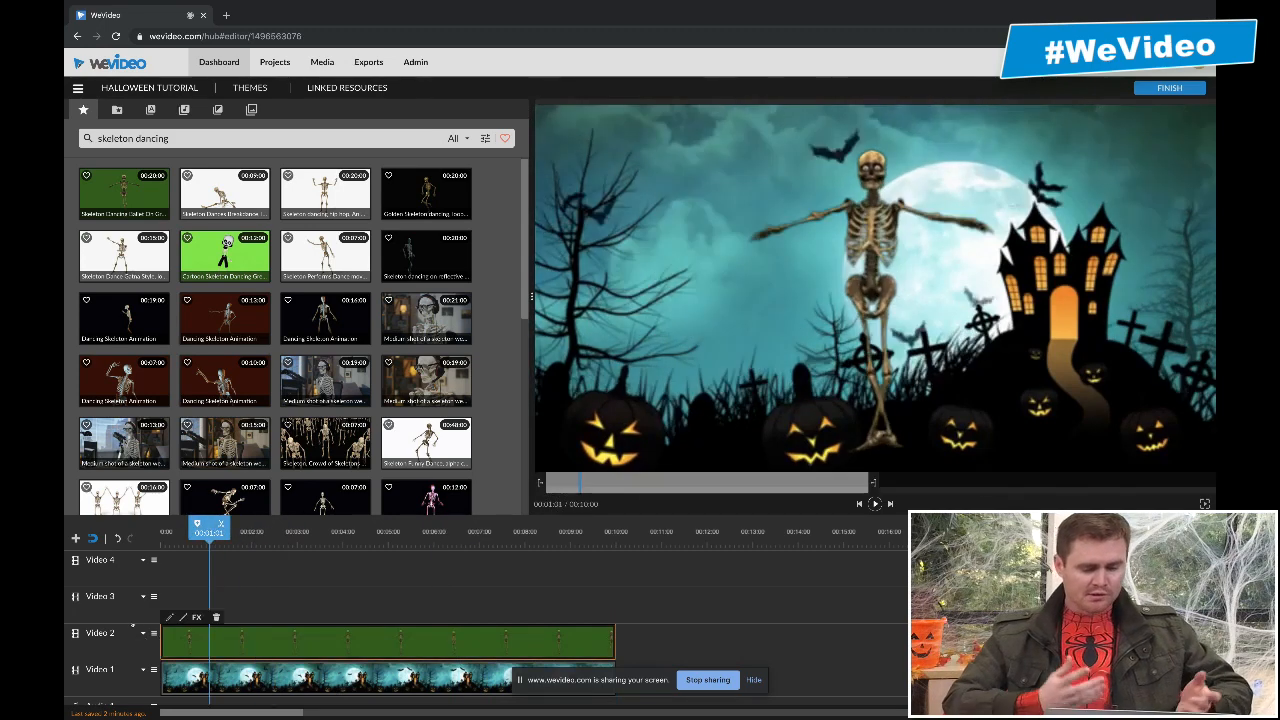
{"action": "left_click_drag", "start_coordinate": [140, 629], "coordinate": [111, 627]}
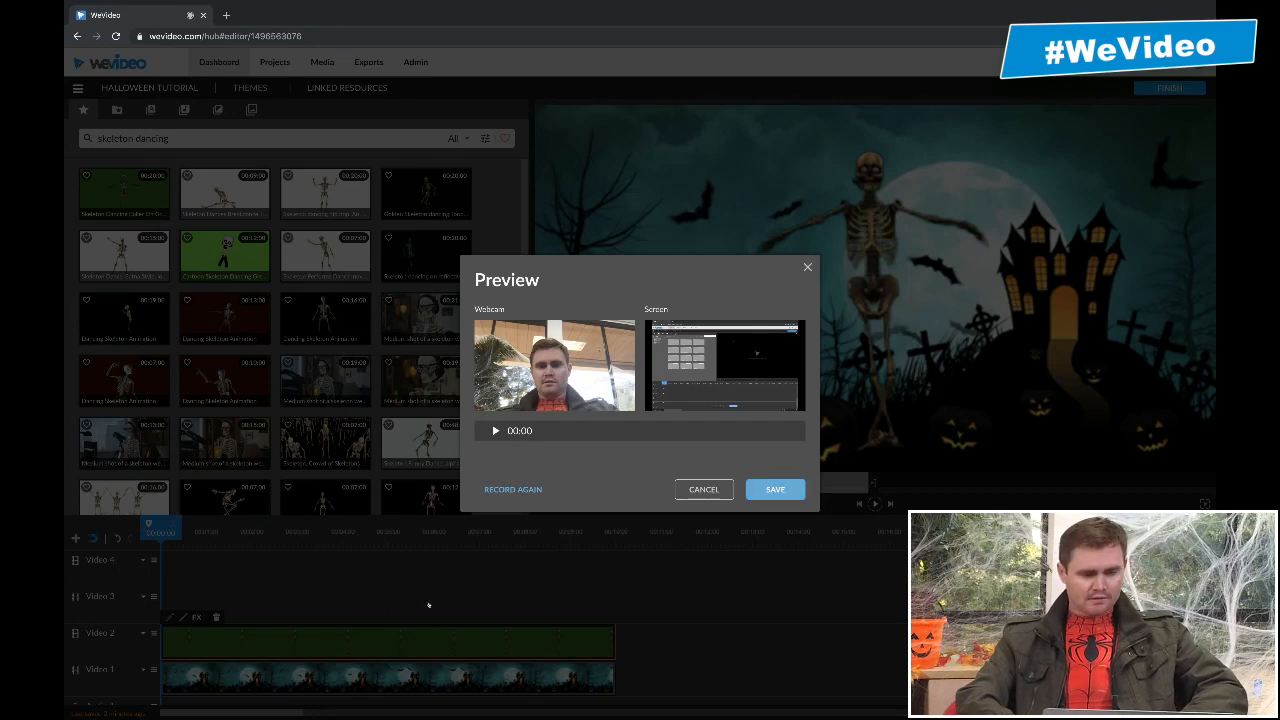
- Save the webcam and screen recordings, placing the webcam clip on Video 4 and the screen clip on Video 3
{"action": "left_click", "coordinate": [775, 489]}
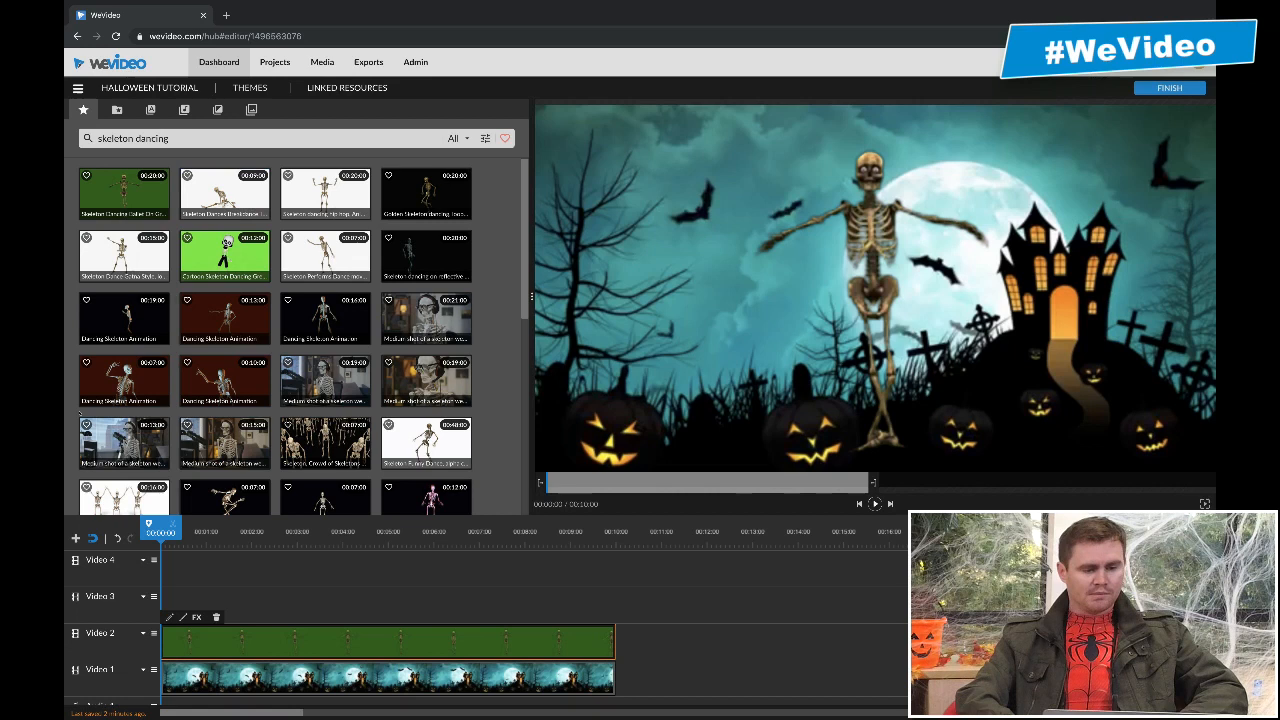
{"action": "left_click", "coordinate": [117, 110]}
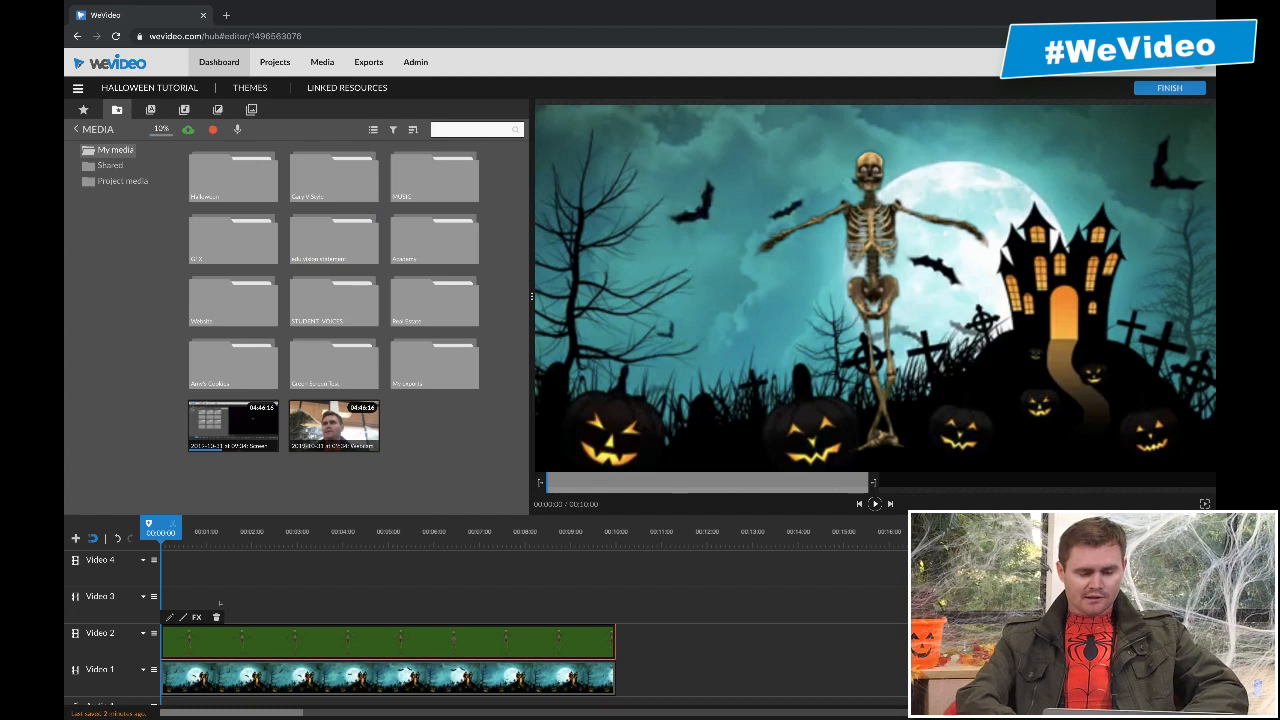
{"action": "left_click_drag", "start_coordinate": [394, 466], "coordinate": [232, 430]}
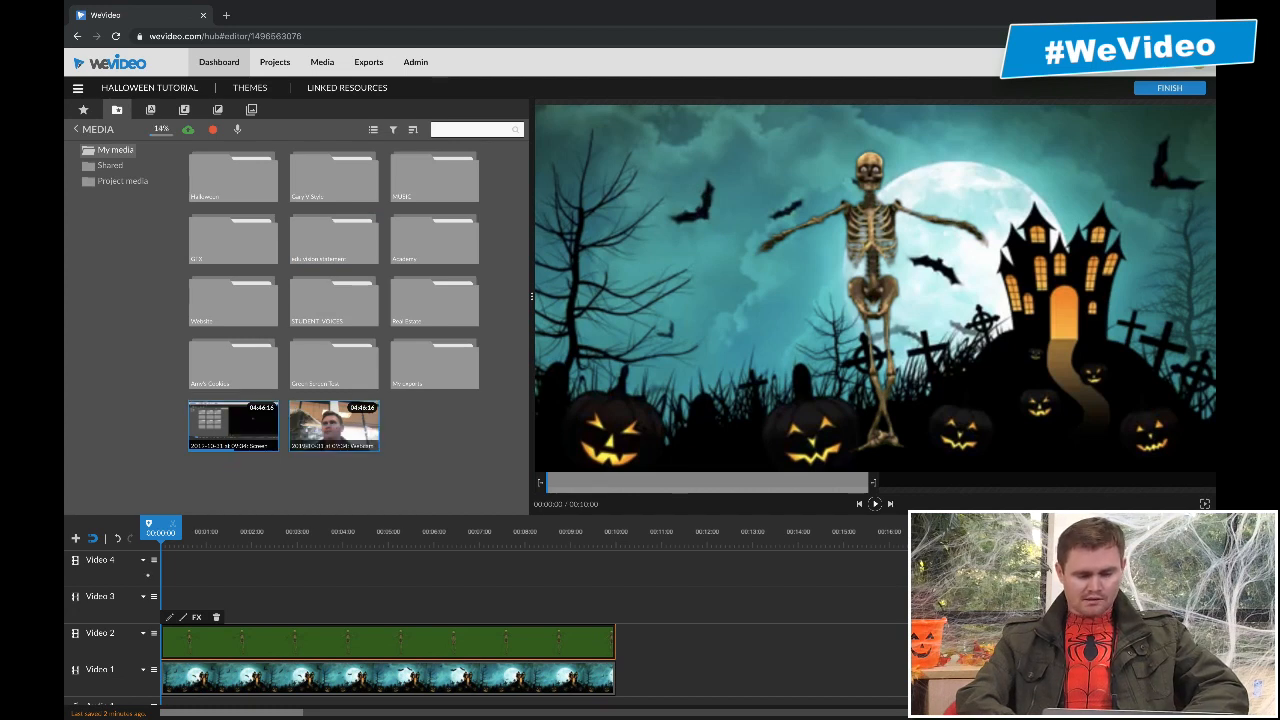
{"action": "left_click", "coordinate": [270, 482]}
{"action": "left_click_drag", "start_coordinate": [334, 426], "coordinate": [166, 570]}
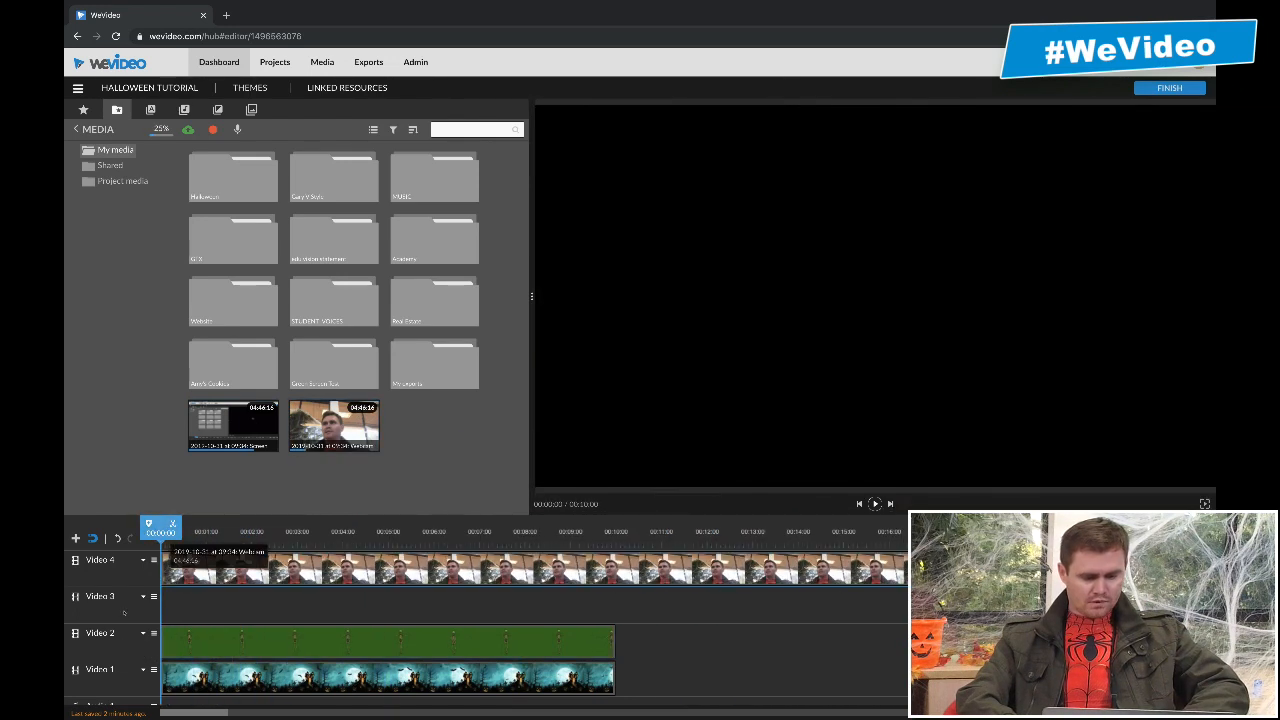
{"action": "left_click_drag", "start_coordinate": [233, 426], "coordinate": [166, 600]}
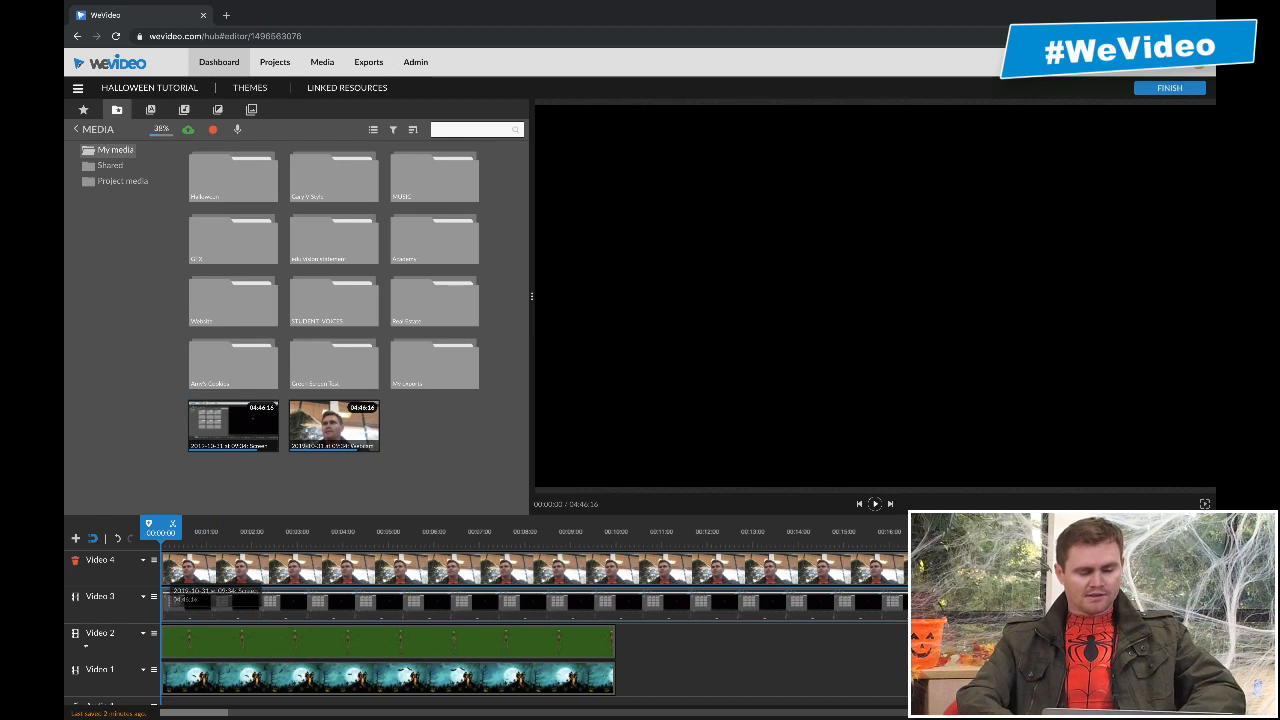
- Check the fade in/out settings of the webcam clip on Video 4 and close them
{"action": "left_click", "coordinate": [241, 563]}
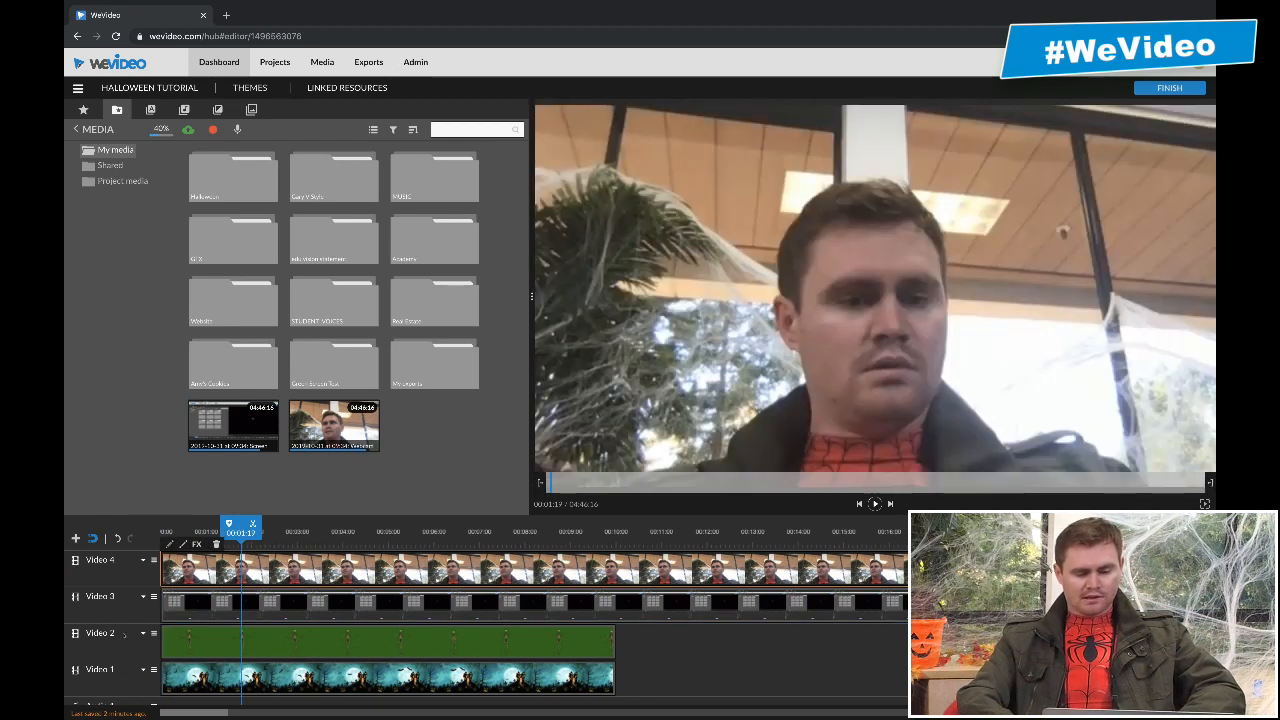
{"action": "left_click", "coordinate": [183, 544]}
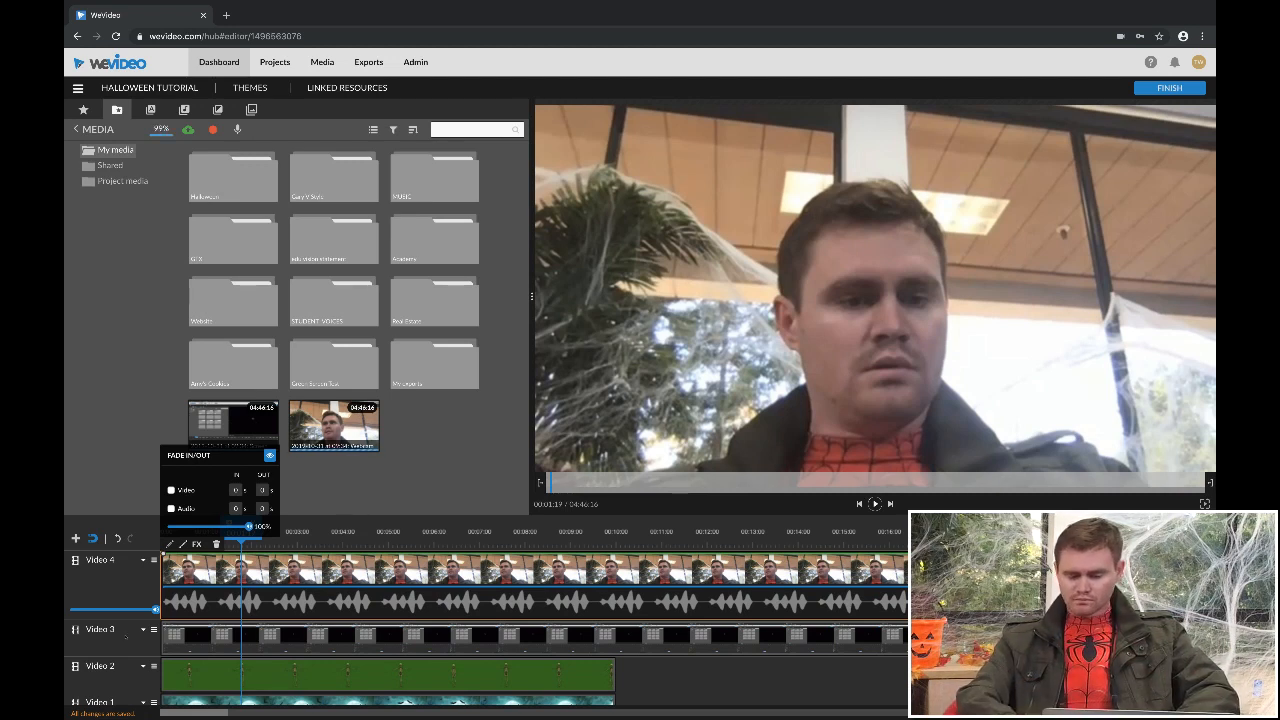
{"action": "left_click", "coordinate": [417, 572]}
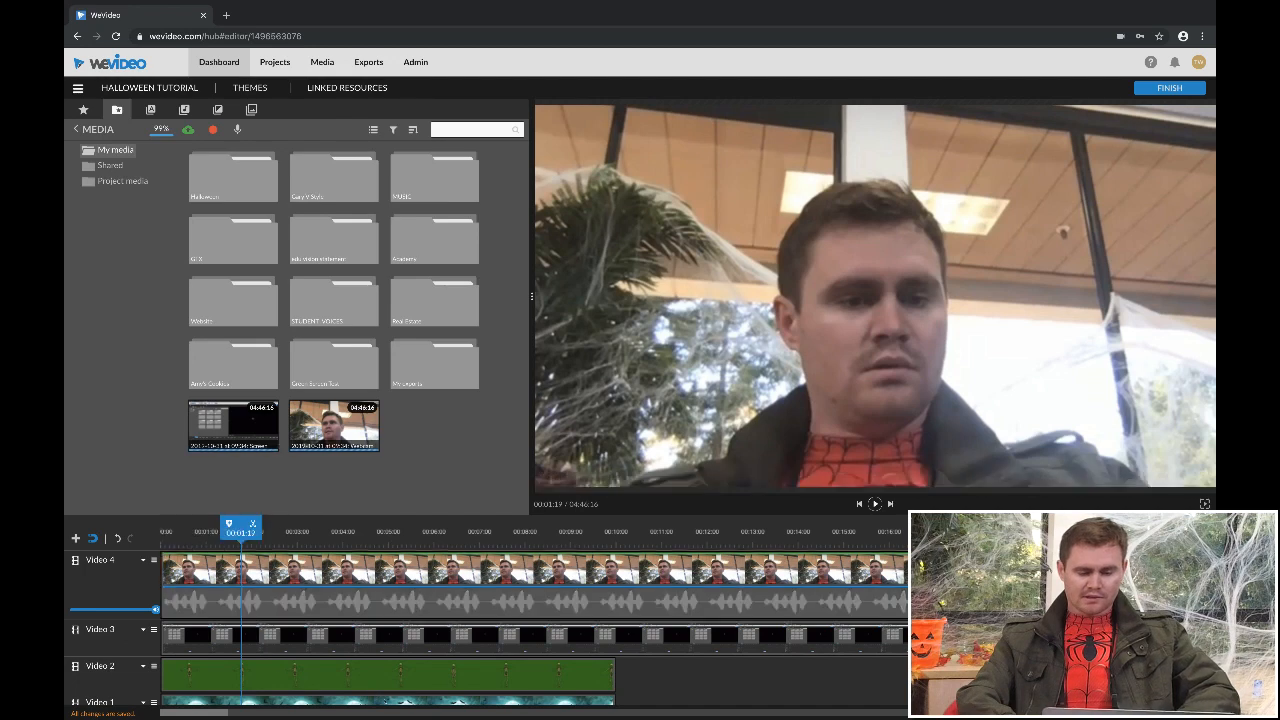
- Scale the webcam clip on Video 4 to 0.3, position it in the frame's upper-right corner at x 1340, y -2, and save
{"action": "double_click", "coordinate": [417, 572]}
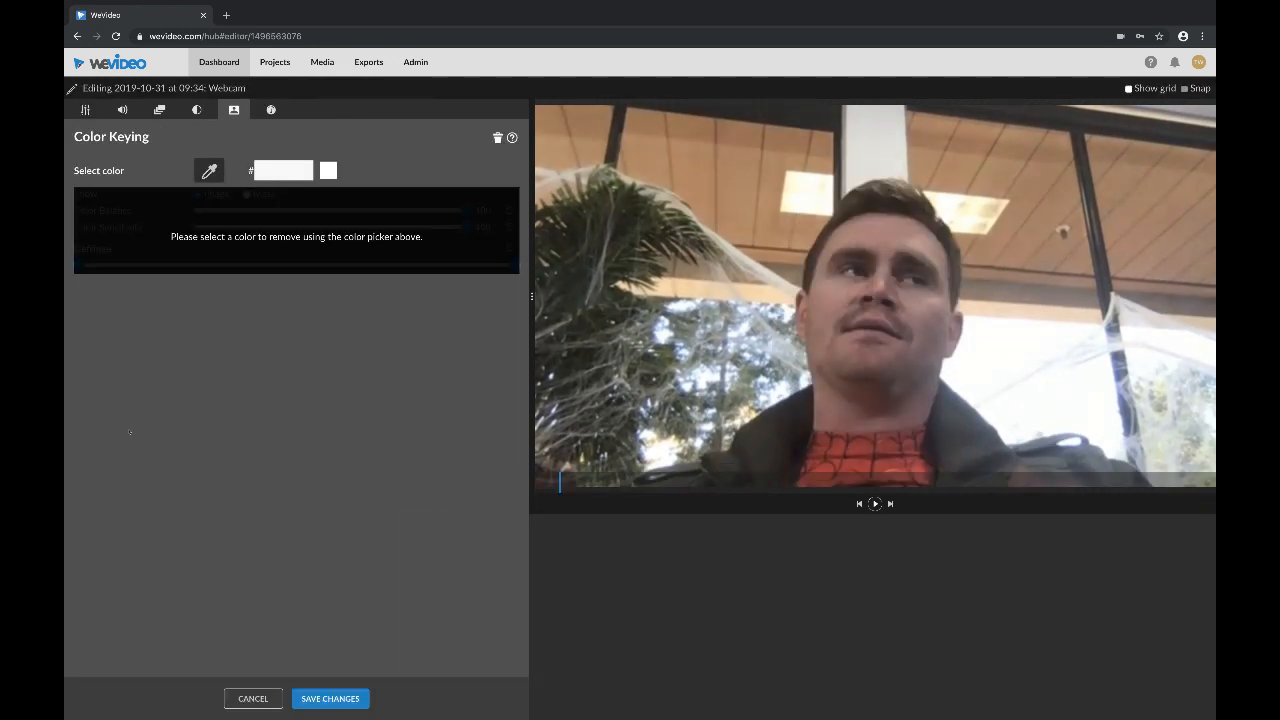
{"action": "left_click", "coordinate": [85, 110]}
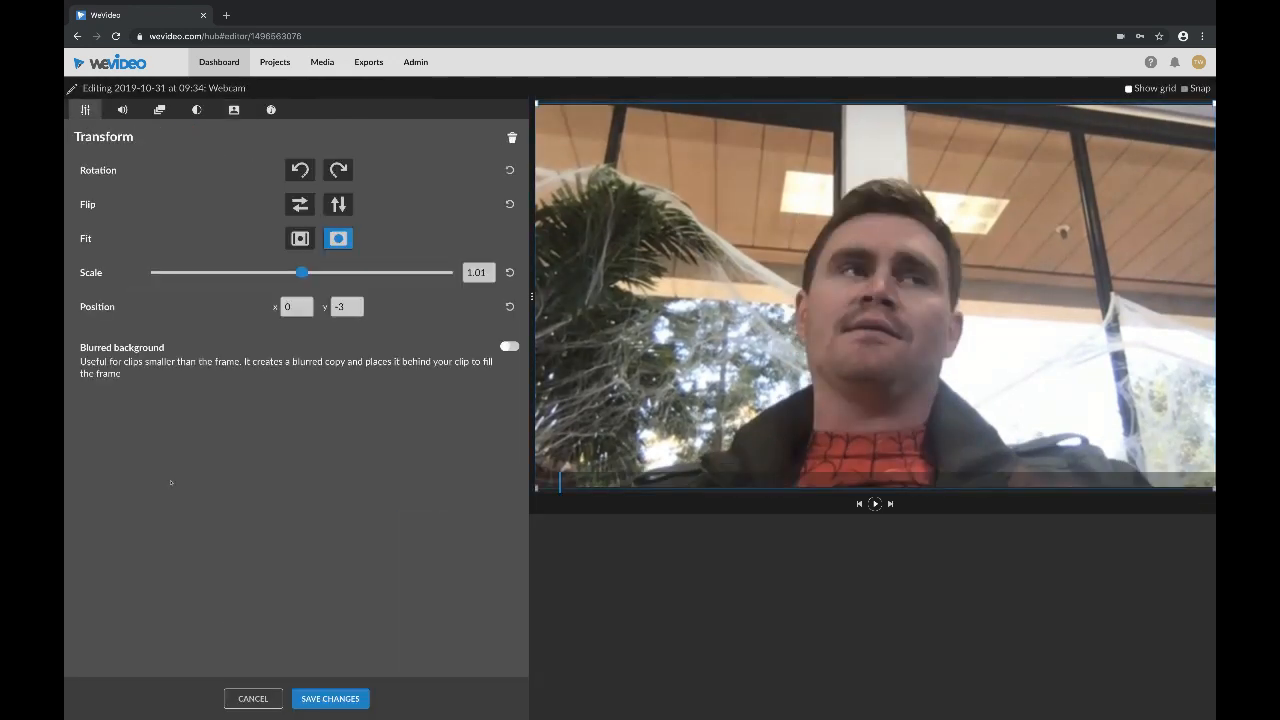
{"action": "left_click_drag", "start_coordinate": [302, 272], "coordinate": [194, 272]}
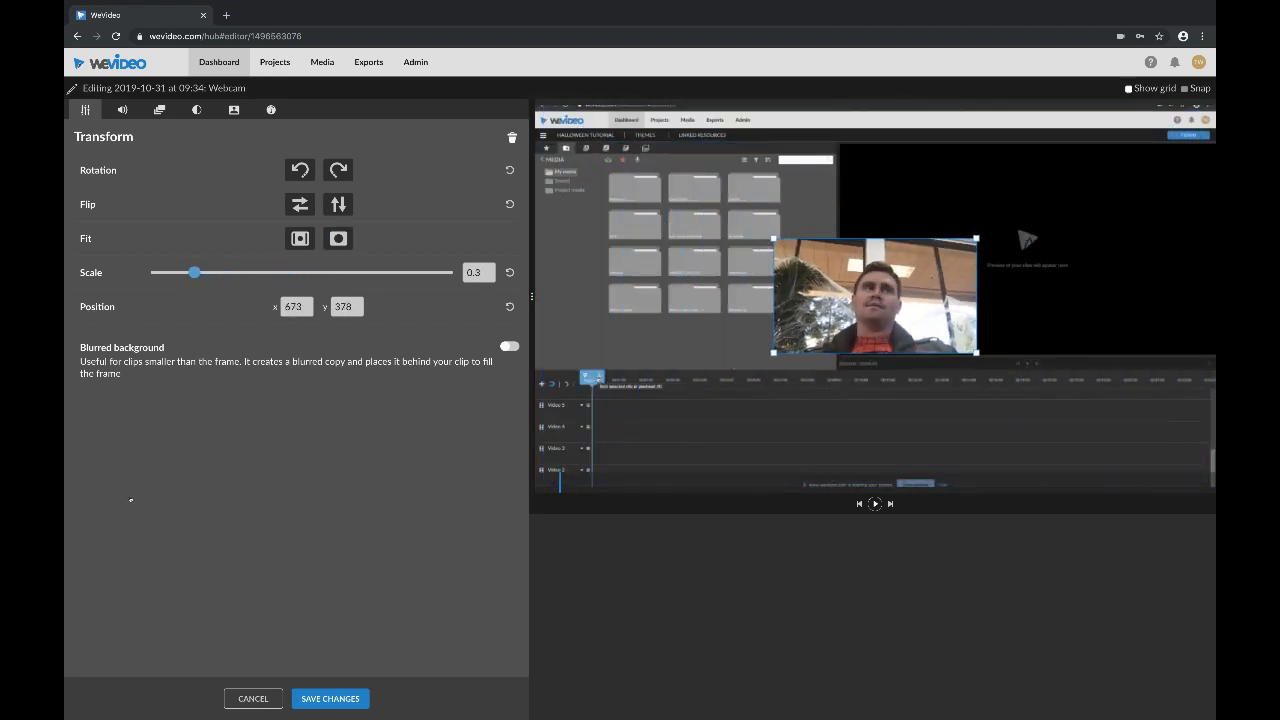
{"action": "left_click_drag", "start_coordinate": [874, 295], "coordinate": [1113, 161]}
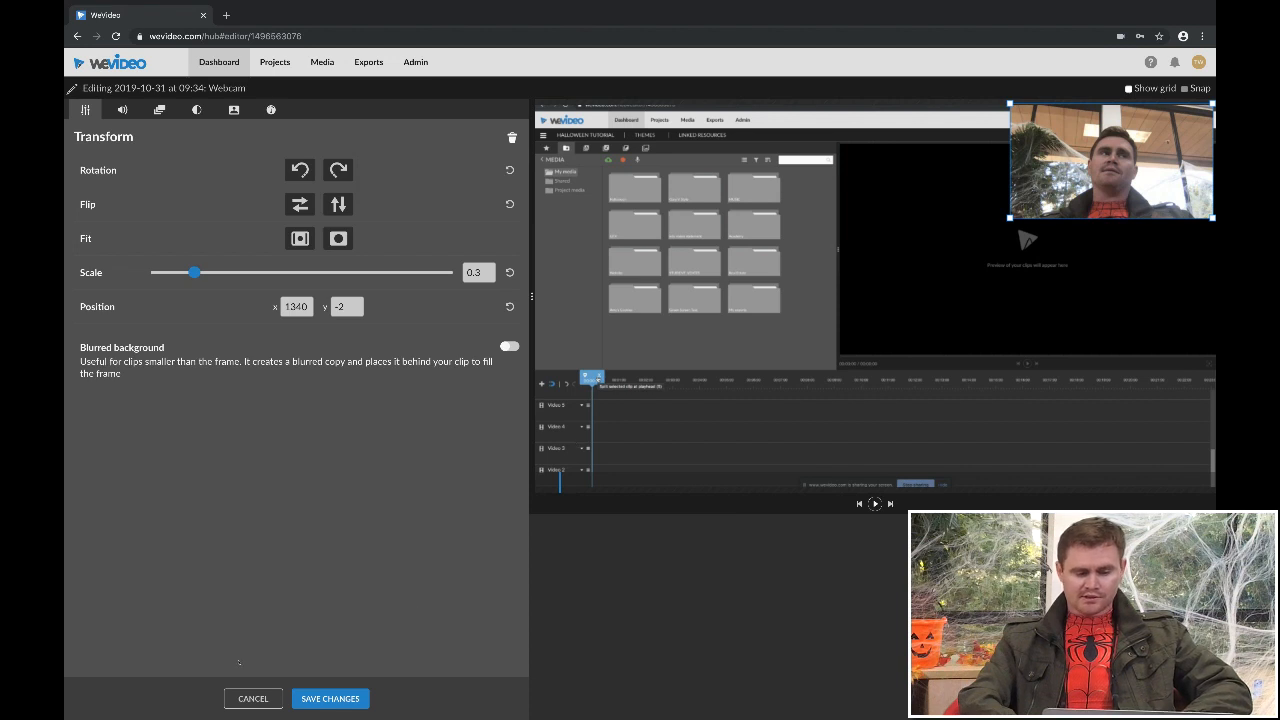
{"action": "left_click", "coordinate": [330, 698]}
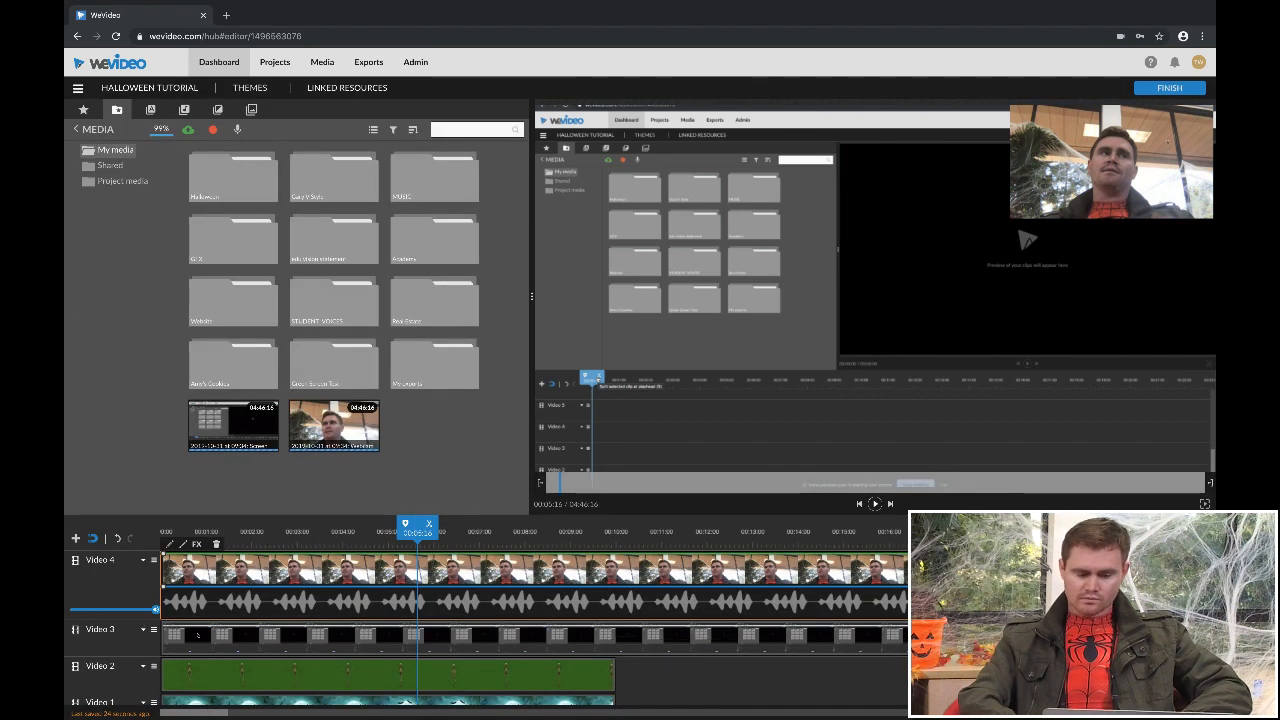
- Play the timeline up to about 00:06:09 to preview the small webcam overlay over the screen recording
{"action": "mouse_move", "coordinate": [308, 533]}
{"action": "left_mouse_down"}
{"action": "mouse_move", "coordinate": [163, 530]}
{"action": "mouse_move", "coordinate": [325, 530]}
{"action": "left_mouse_up"}
{"action": "key", "text": "space"}
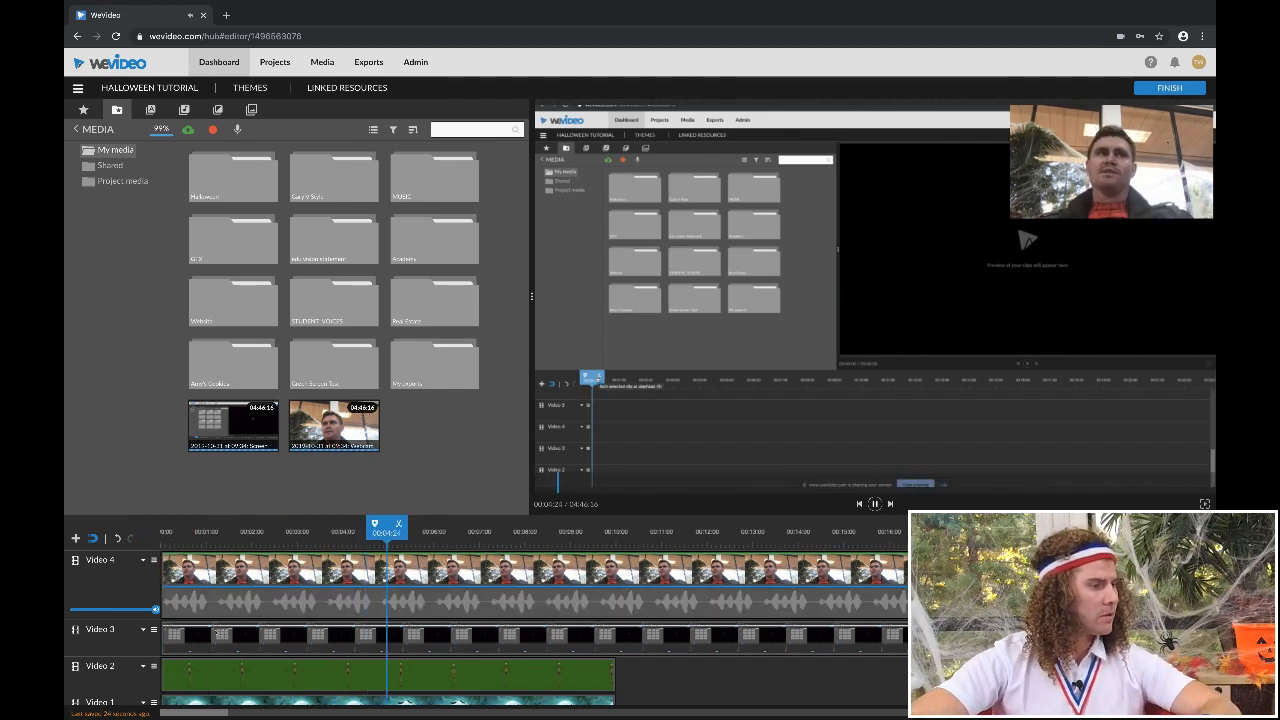
{"action": "key", "text": "space"}
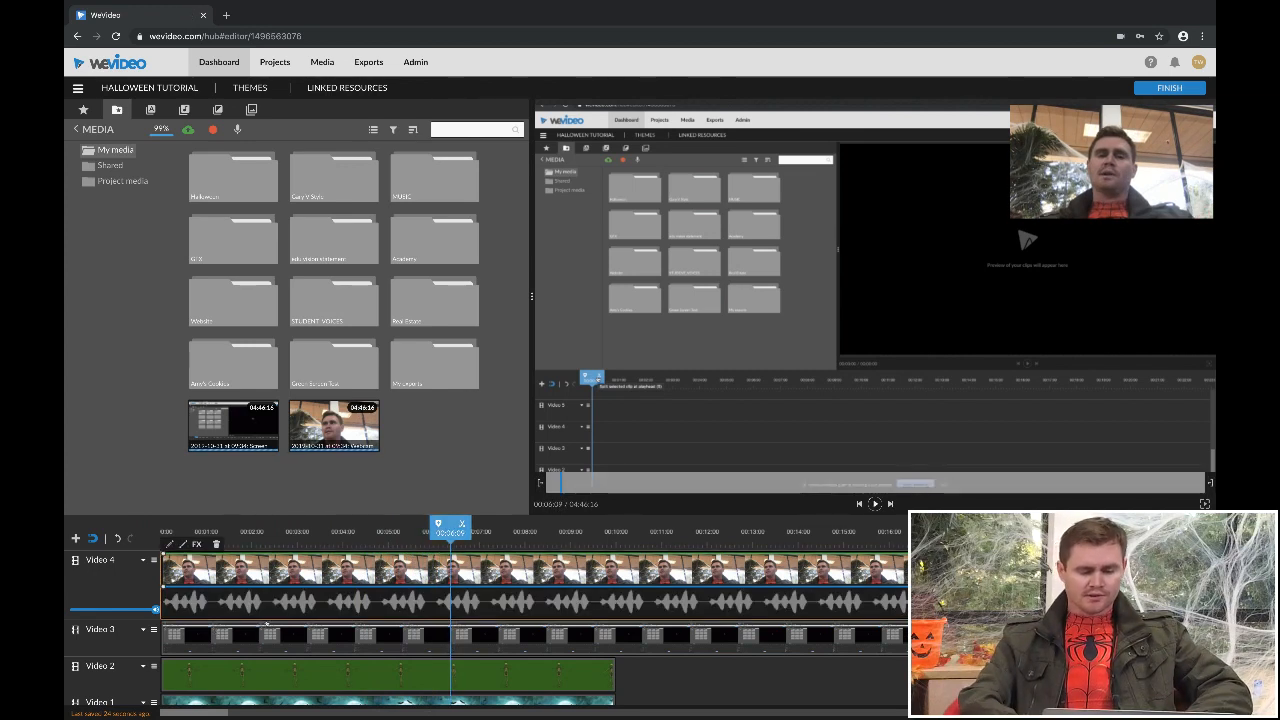
- Split the webcam clip on Video 4 at 00:06:09 and again at 00:09:16
{"action": "left_click", "coordinate": [462, 524]}
{"action": "left_click_drag", "start_coordinate": [449, 530], "coordinate": [604, 527]}
{"action": "left_click", "coordinate": [330, 600]}
{"action": "left_click", "coordinate": [602, 577]}
{"action": "left_click", "coordinate": [612, 524]}
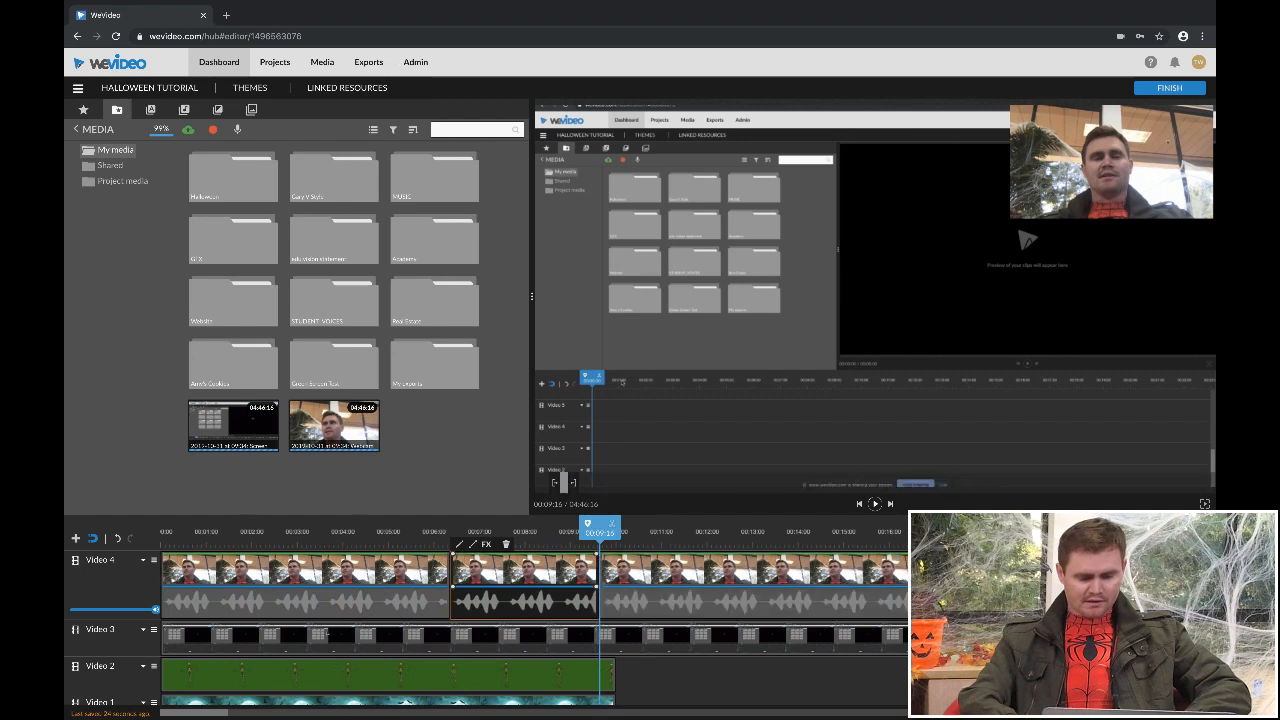
- Lower the opacity of the middle webcam segment to fully transparent and compare the preview at about 00:07:17 and 00:05:12
{"action": "left_click_drag", "start_coordinate": [597, 554], "coordinate": [598, 585]}
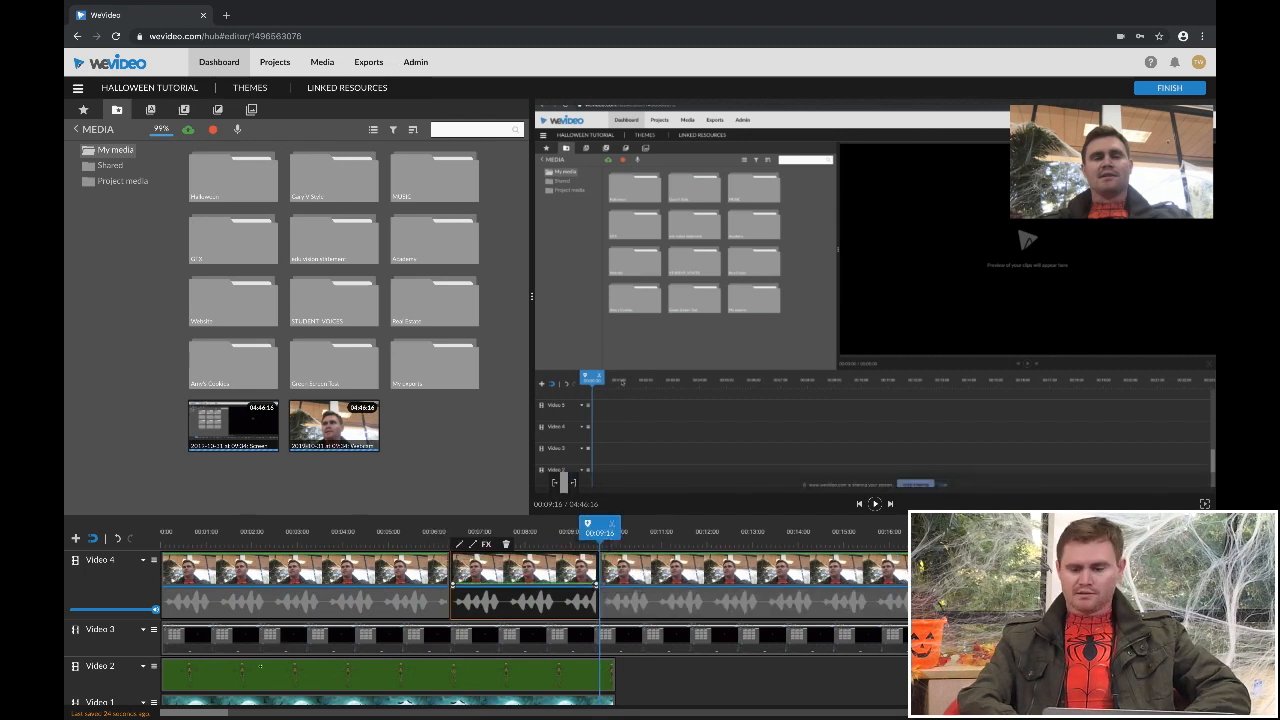
{"action": "left_click", "coordinate": [511, 533]}
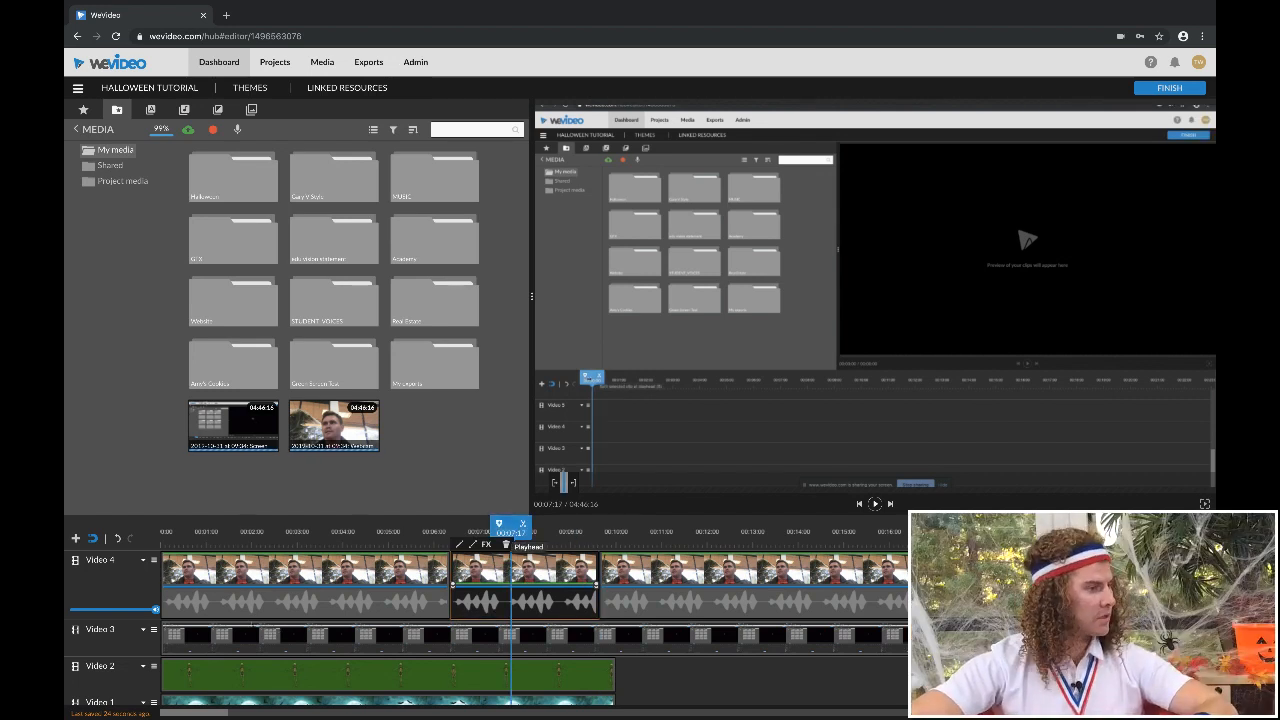
{"action": "left_click_drag", "start_coordinate": [511, 528], "coordinate": [410, 528]}
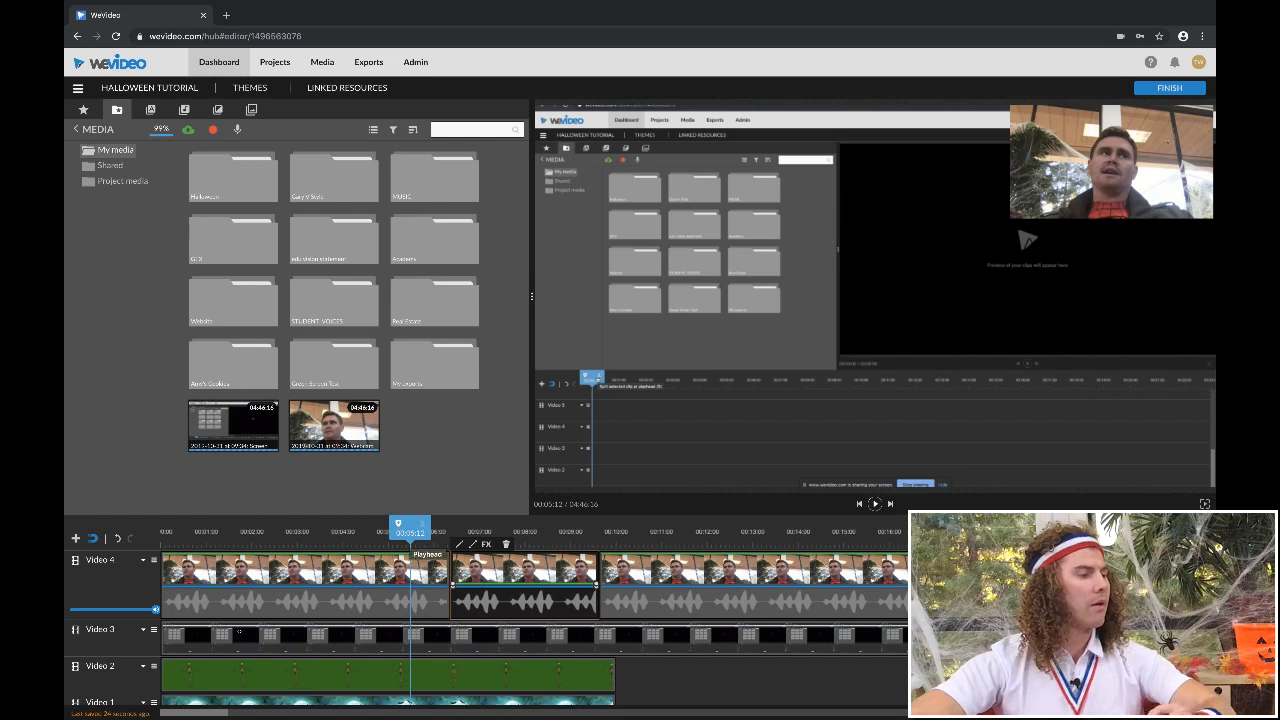
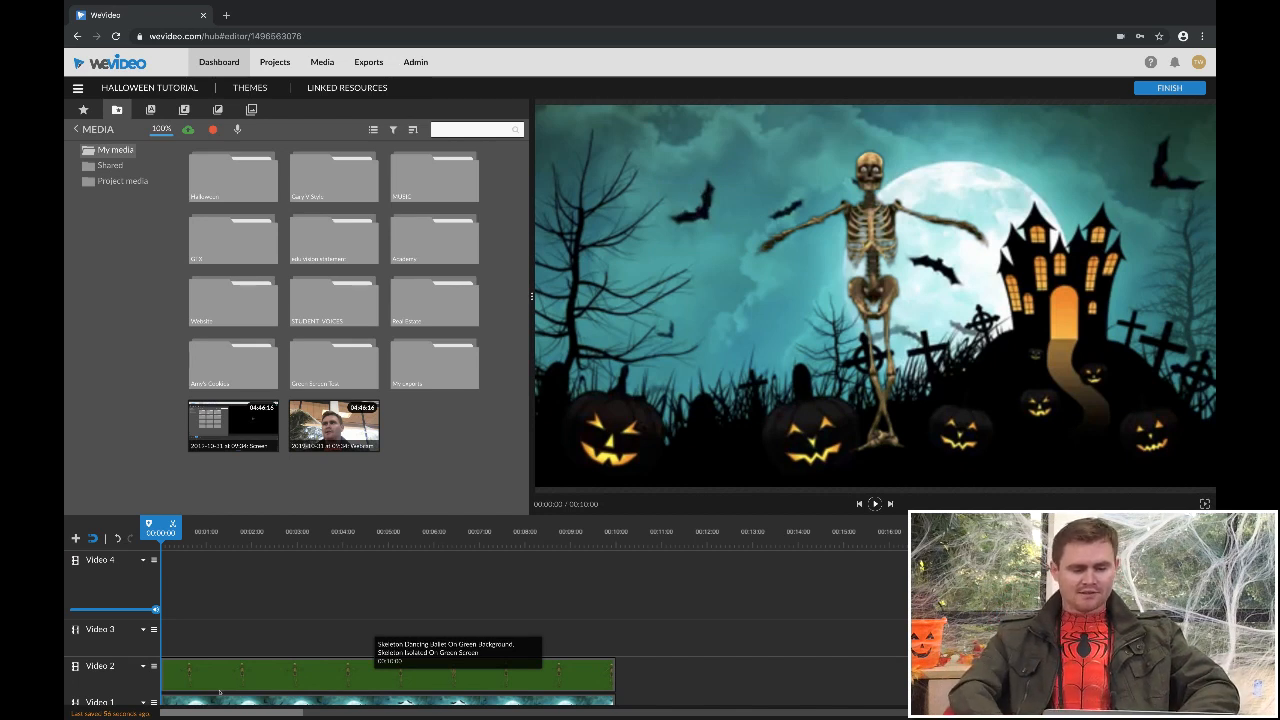
- Scale the skeleton clip on Video 2 to 0.25, place it in the castle doorway at x 1247, y 504, and save
{"action": "double_click", "coordinate": [219, 675]}
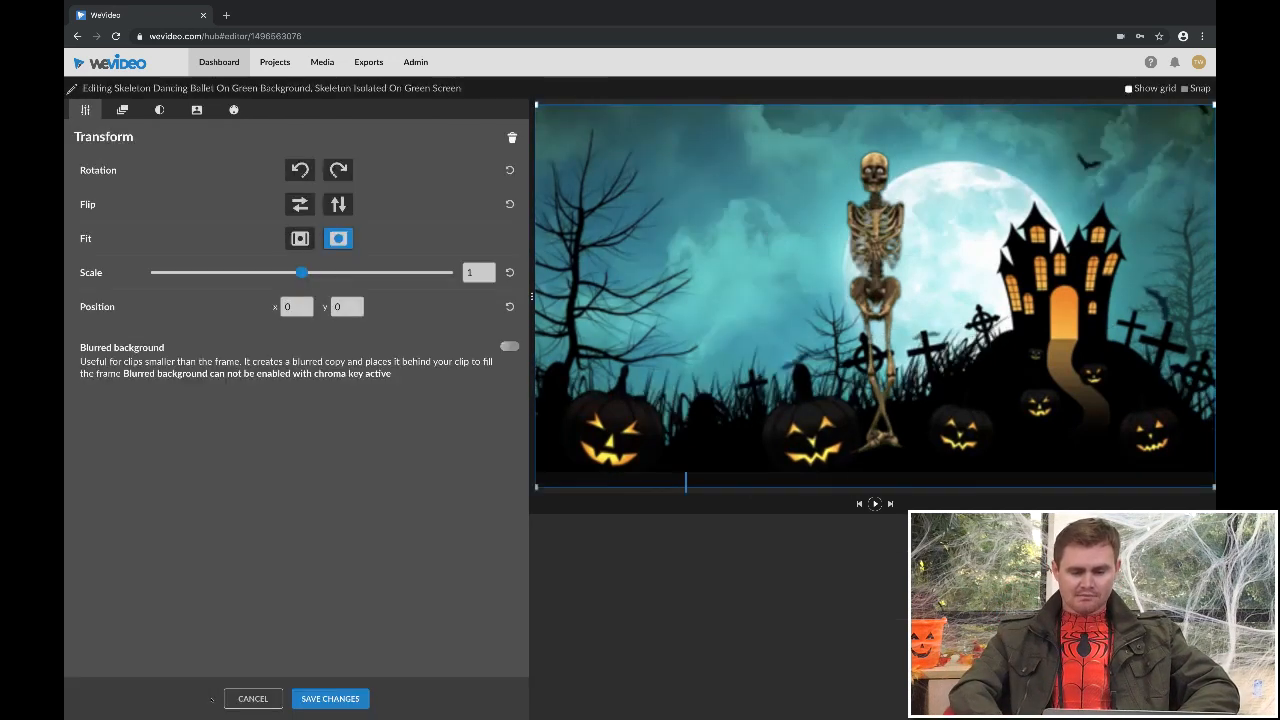
{"action": "left_click_drag", "start_coordinate": [301, 272], "coordinate": [224, 272]}
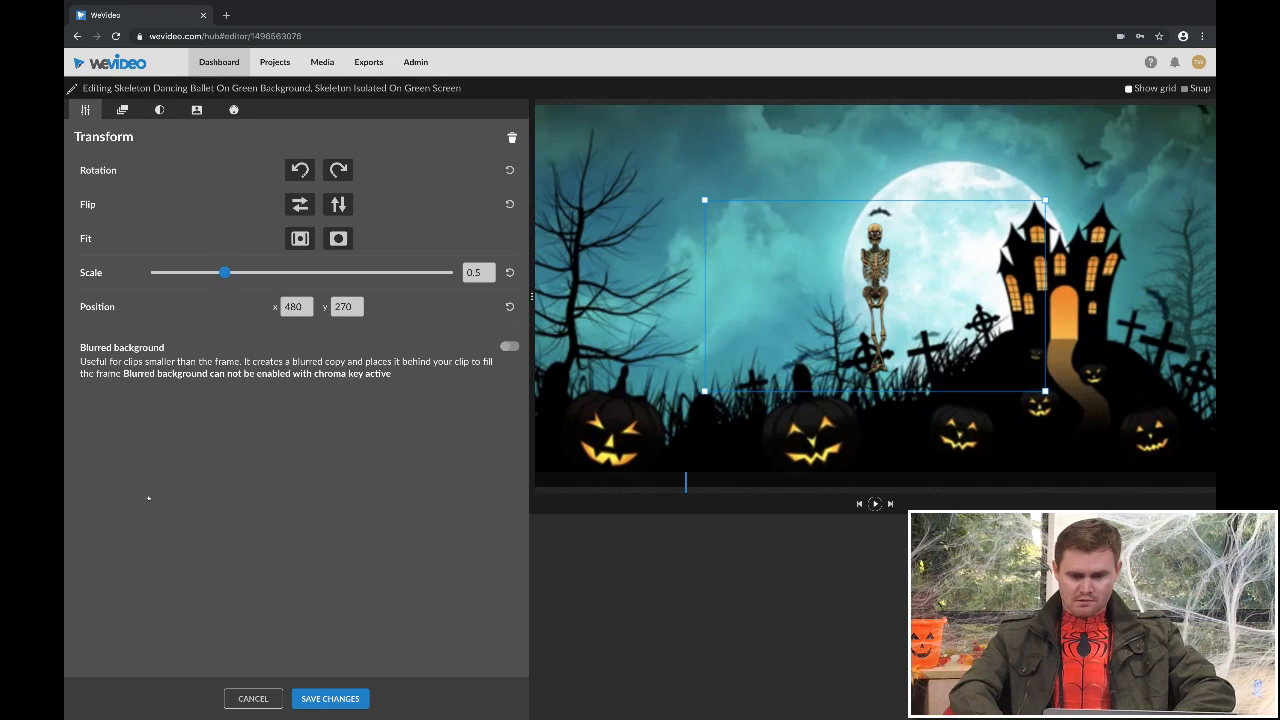
{"action": "left_click_drag", "start_coordinate": [1045, 200], "coordinate": [1004, 223]}
{"action": "left_click_drag", "start_coordinate": [875, 295], "coordinate": [1064, 321]}
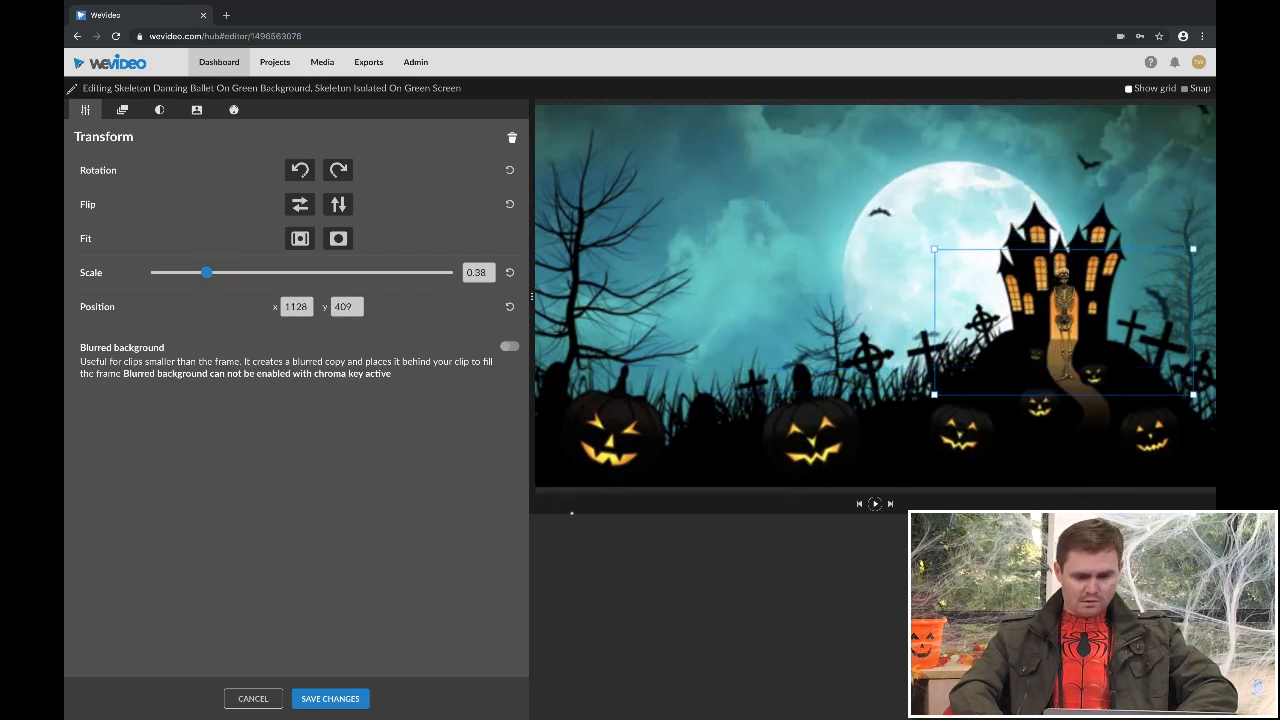
{"action": "left_click_drag", "start_coordinate": [207, 272], "coordinate": [187, 272]}
{"action": "left_click_drag", "start_coordinate": [1064, 321], "coordinate": [1064, 331]}
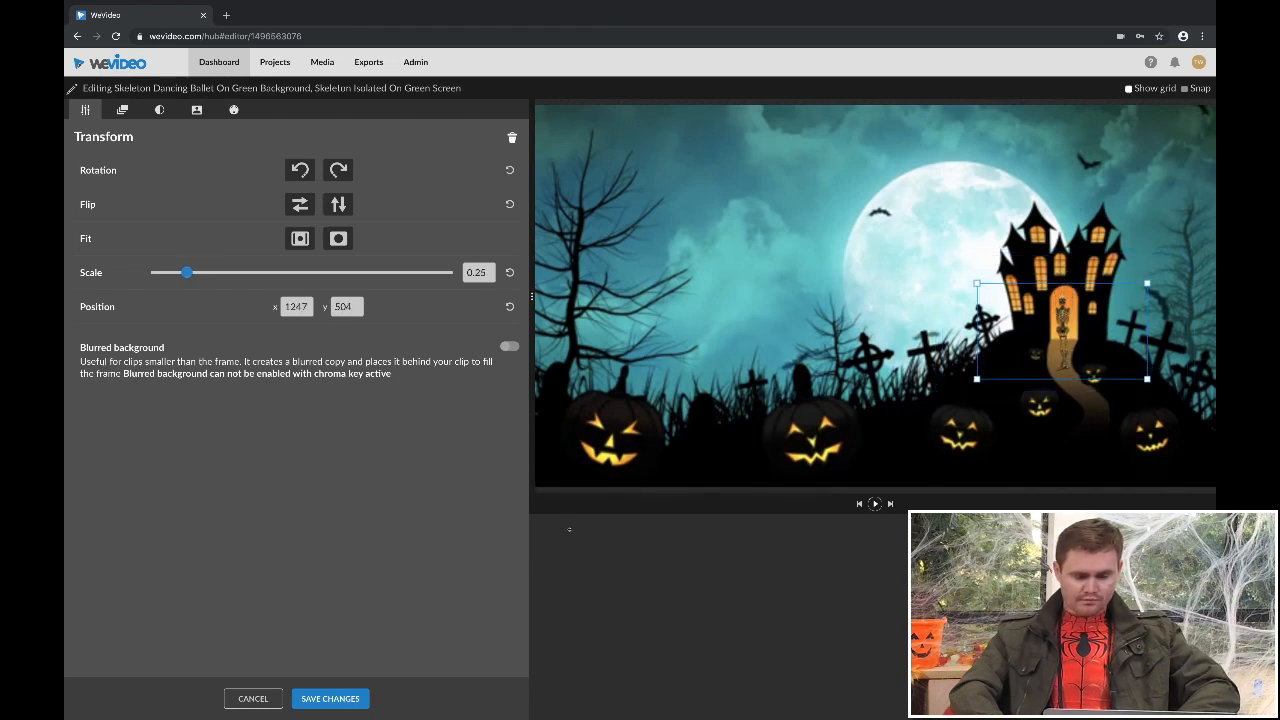
{"action": "left_click", "coordinate": [330, 698]}
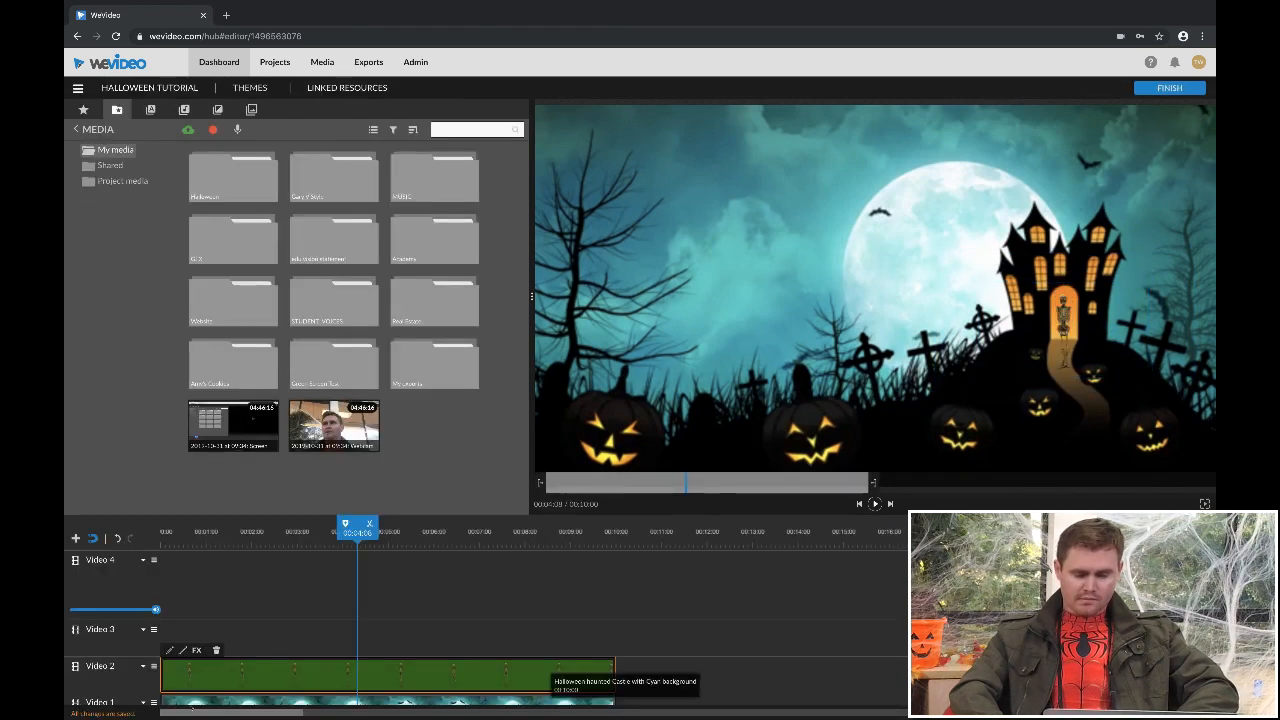
- Play the timeline to preview the small skeleton dancing in the castle doorway
{"action": "left_click", "coordinate": [179, 627]}
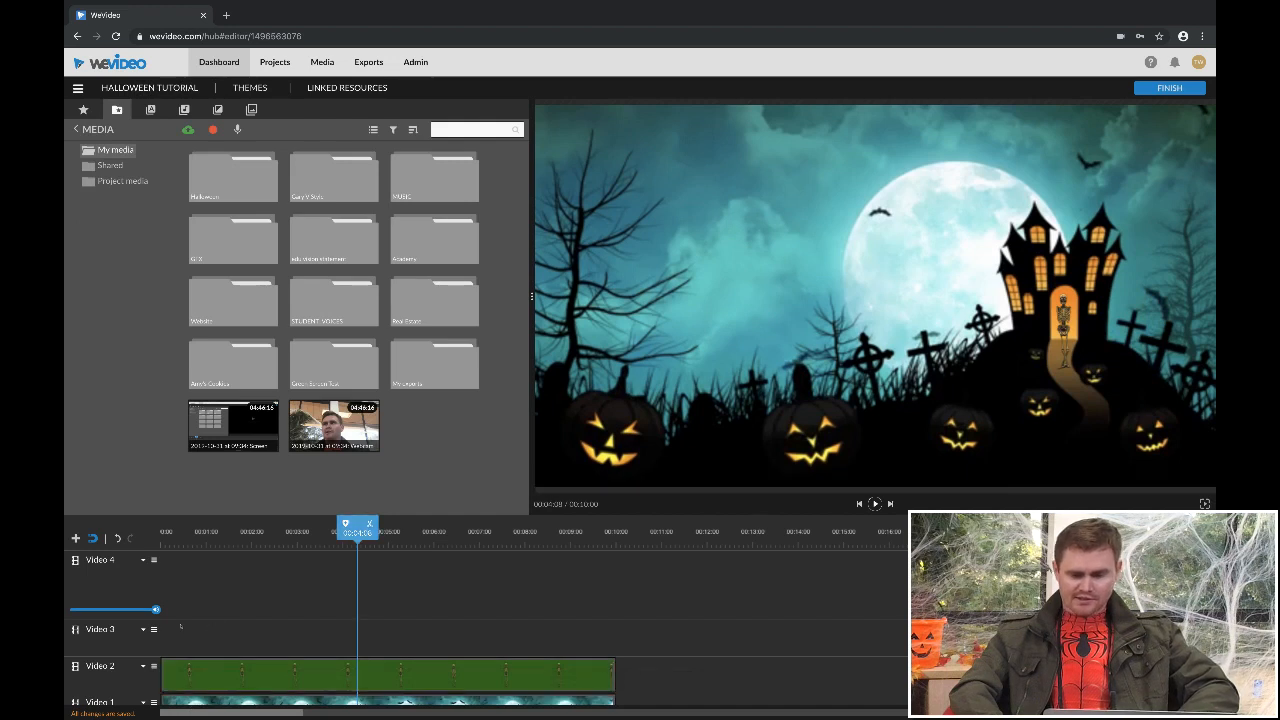
{"action": "key", "text": "space"}
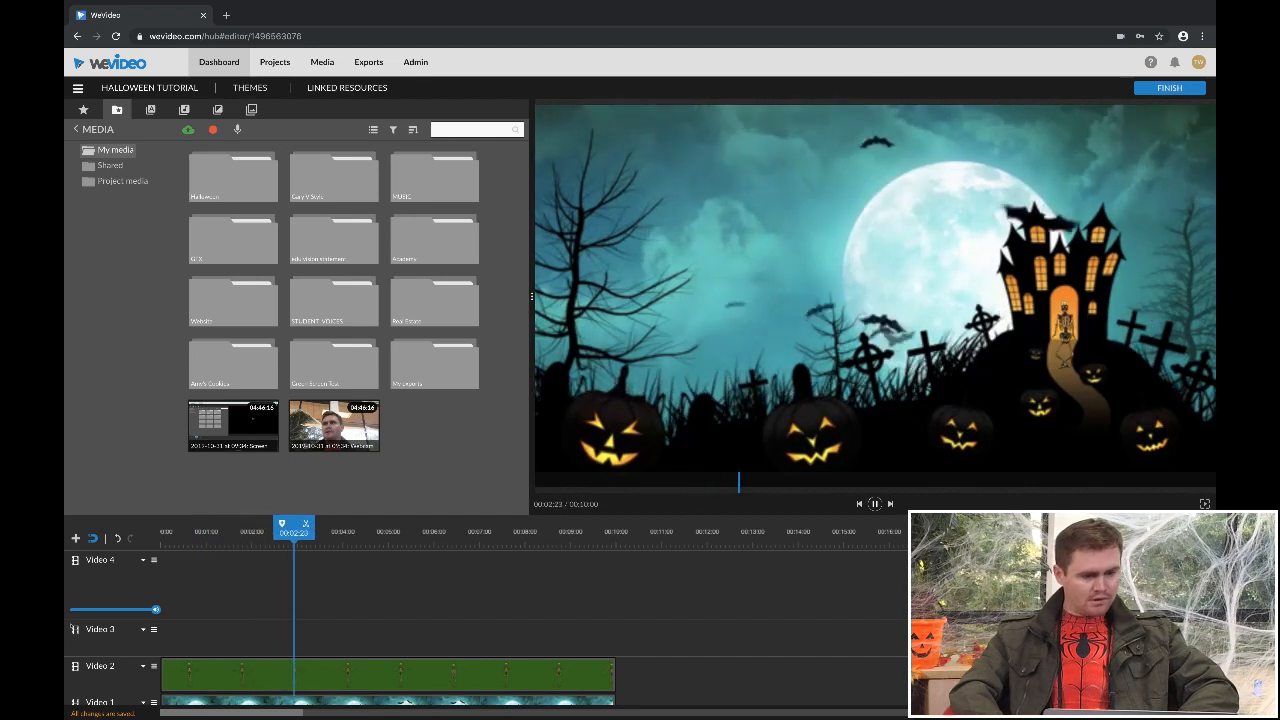
{"action": "key", "text": "space"}
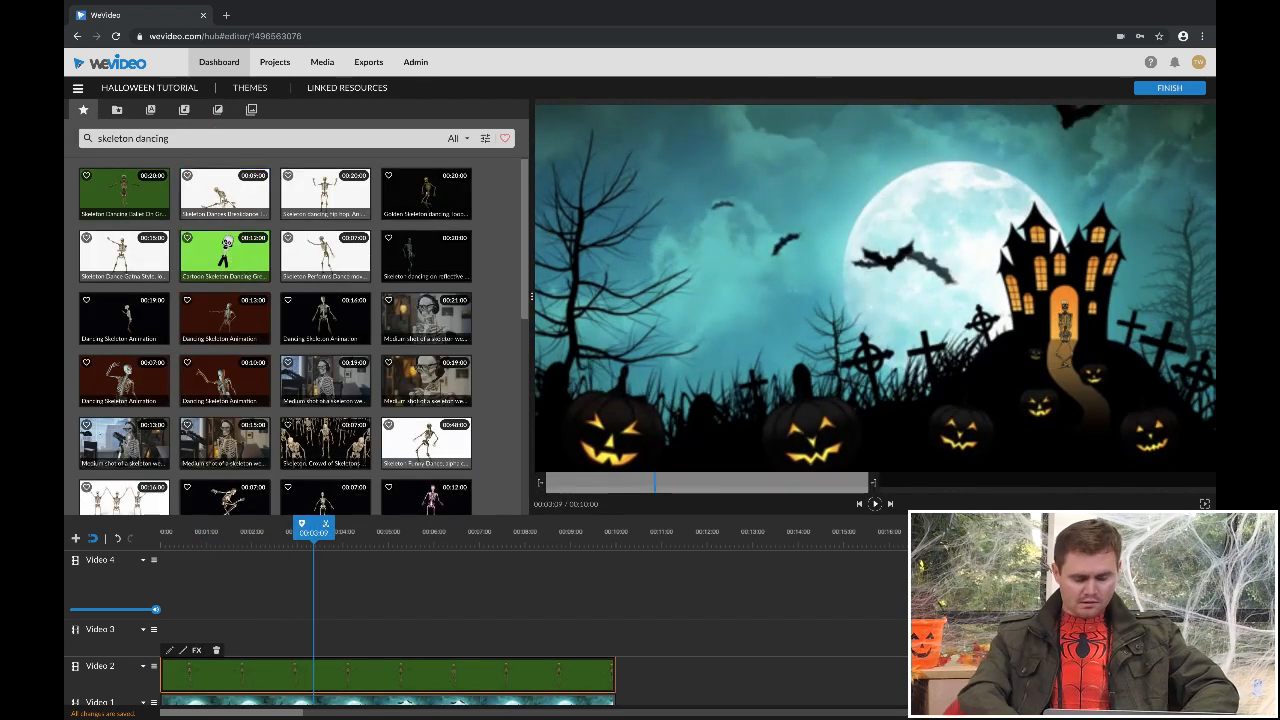
- Search the stock library for "zombie dancing" and place the green-screen zombie salsa clip at the start of Video 3
{"action": "double_click", "coordinate": [115, 138]}
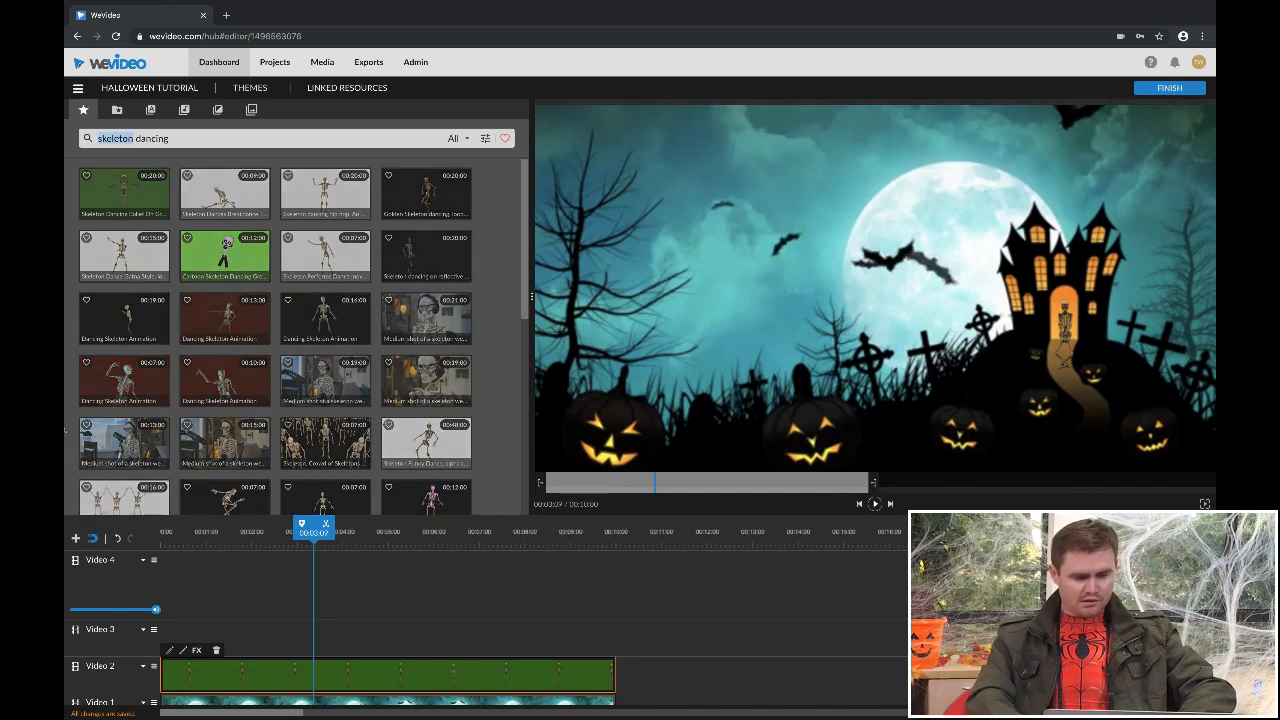
{"action": "type", "text": "zombi"}
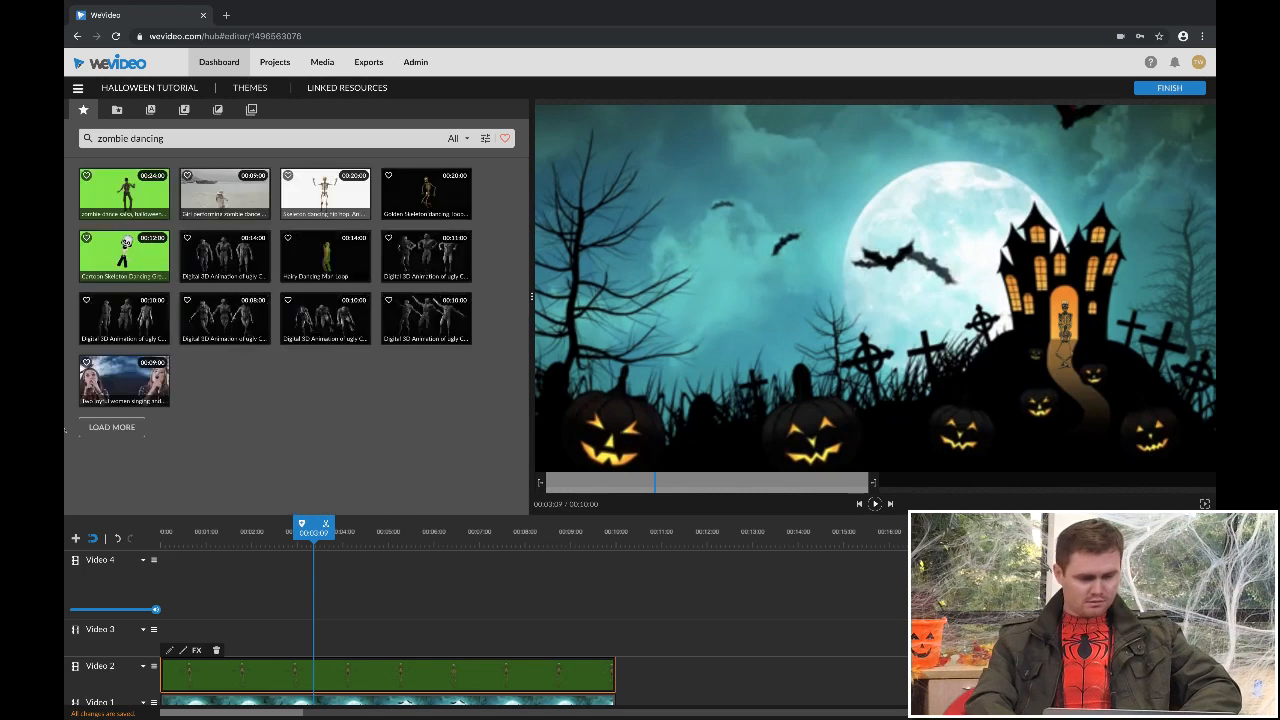
{"action": "left_click_drag", "start_coordinate": [124, 192], "coordinate": [215, 656]}
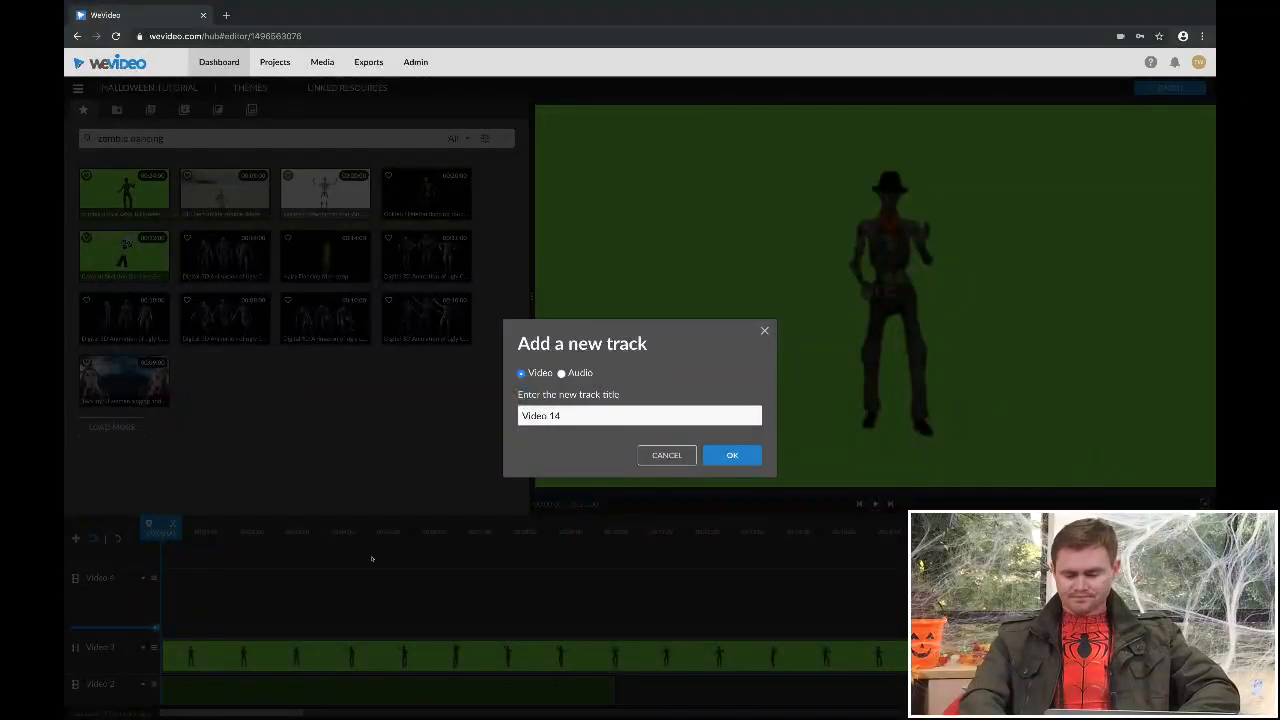
{"action": "key", "text": "Return"}
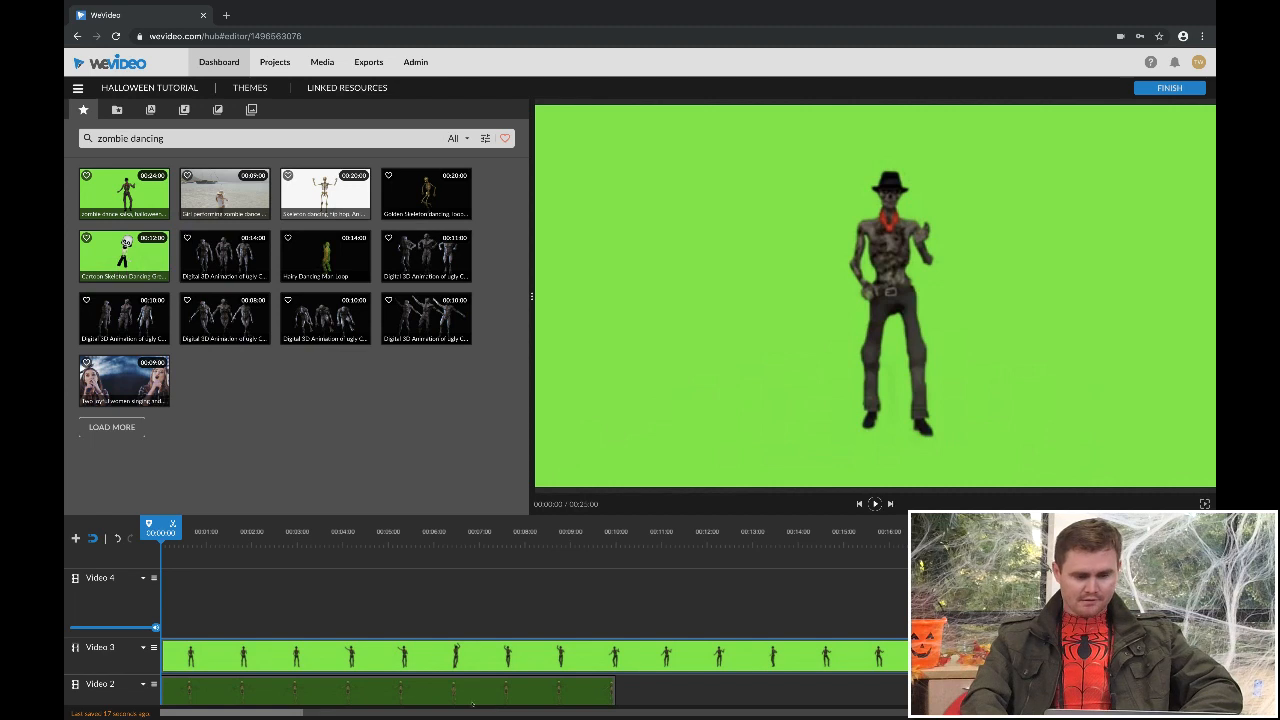
- Key out the zombie clip's green background by sampling its color and save the changes
{"action": "double_click", "coordinate": [237, 688]}
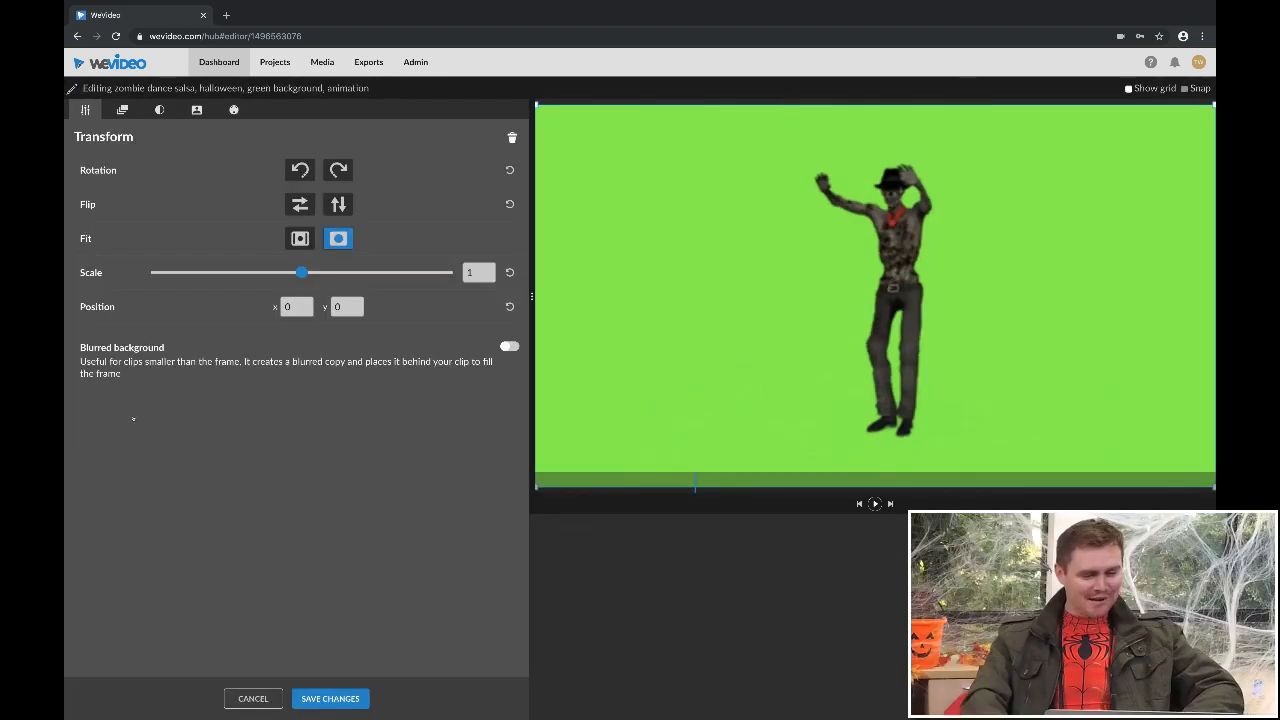
{"action": "left_click", "coordinate": [197, 110]}
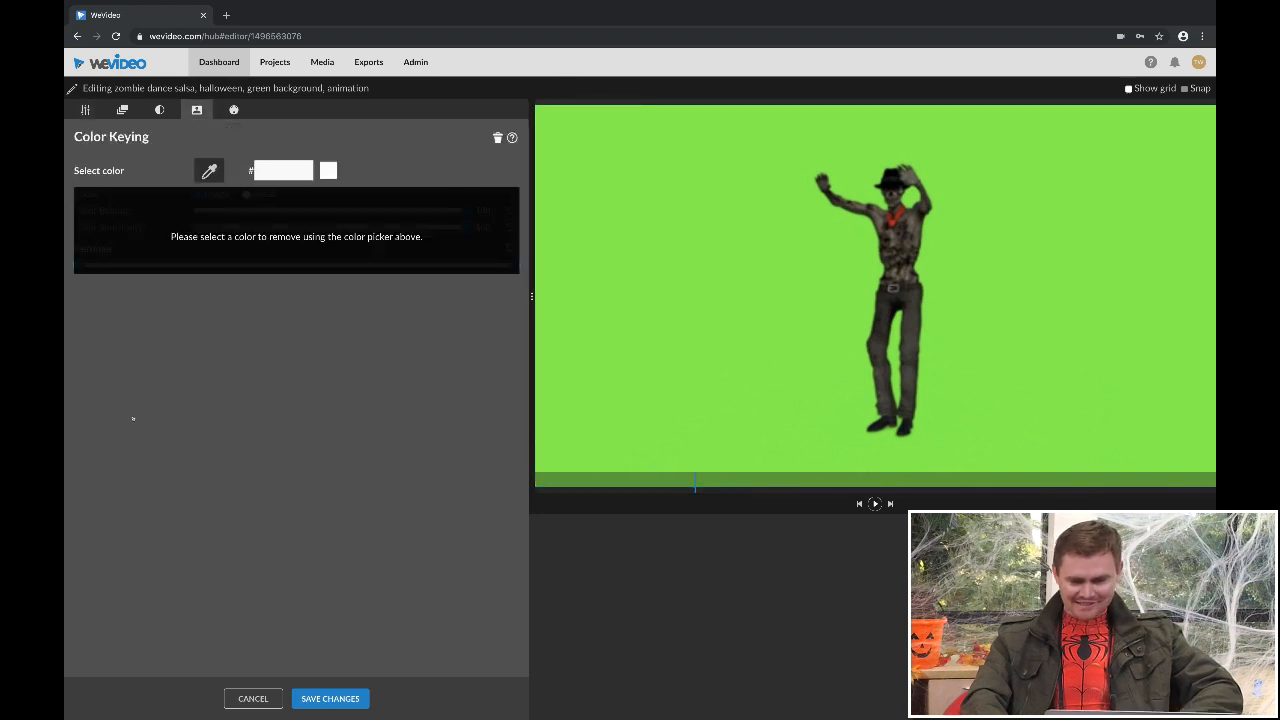
{"action": "left_click", "coordinate": [640, 380]}
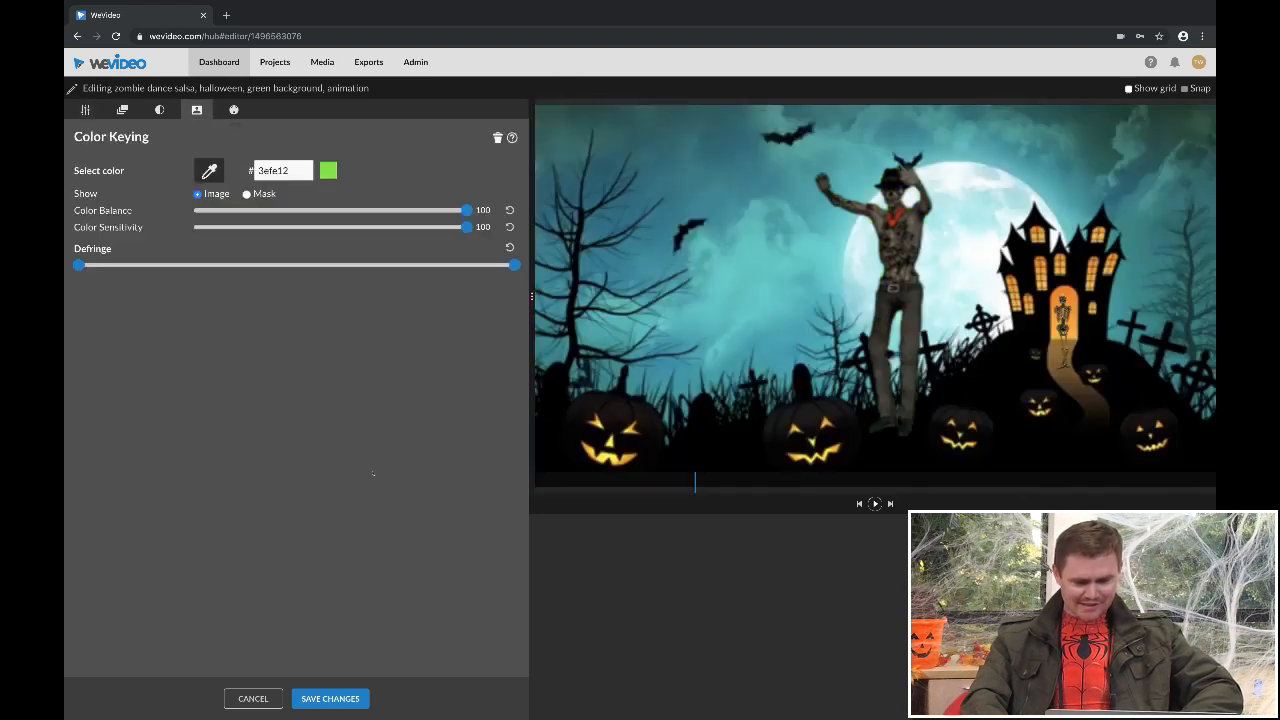
{"action": "left_click", "coordinate": [330, 698]}
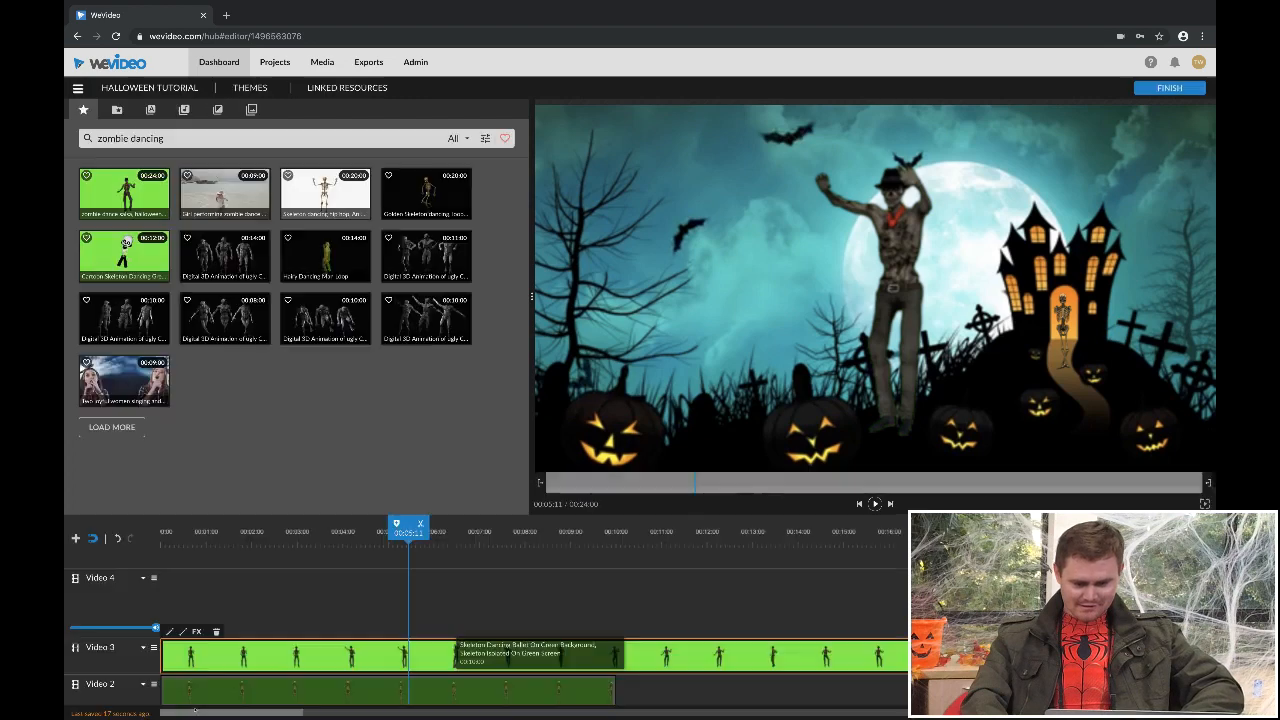
- Split the zombie clip on Video 3 at 00:10:01, near the end of the skeleton clip, and delete the remainder
{"action": "left_click", "coordinate": [201, 654]}
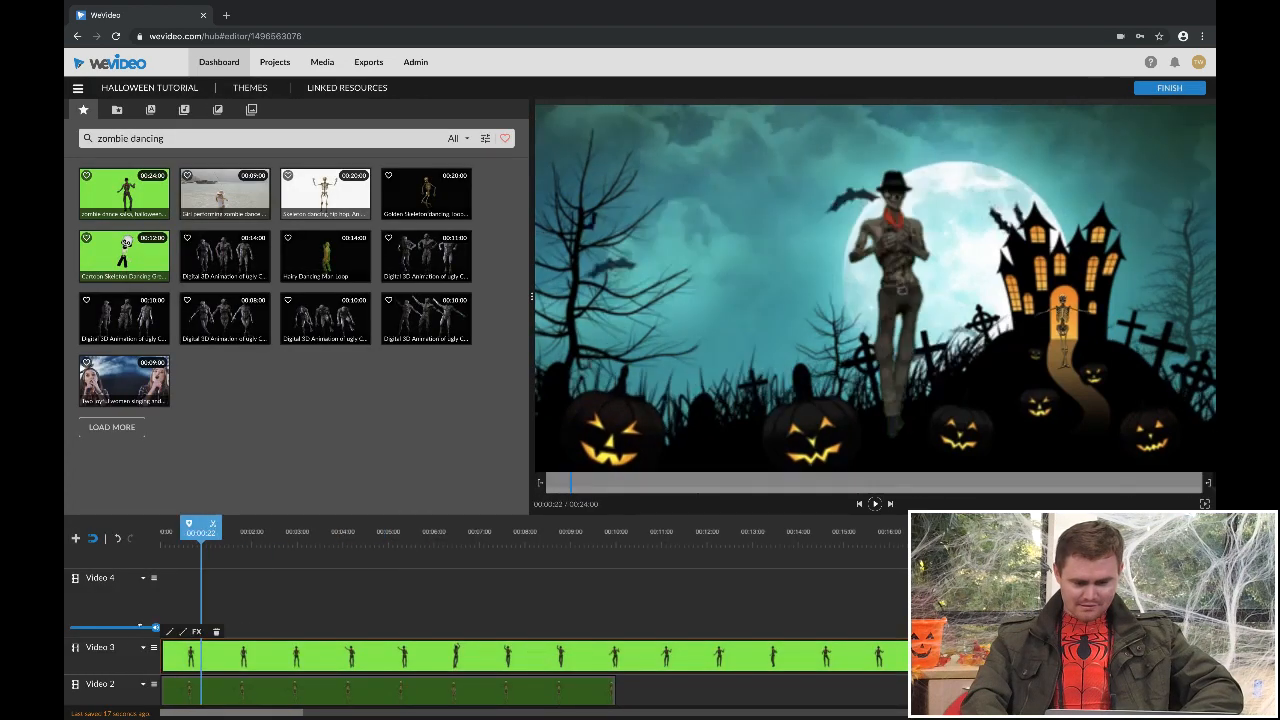
{"action": "left_click", "coordinate": [619, 540]}
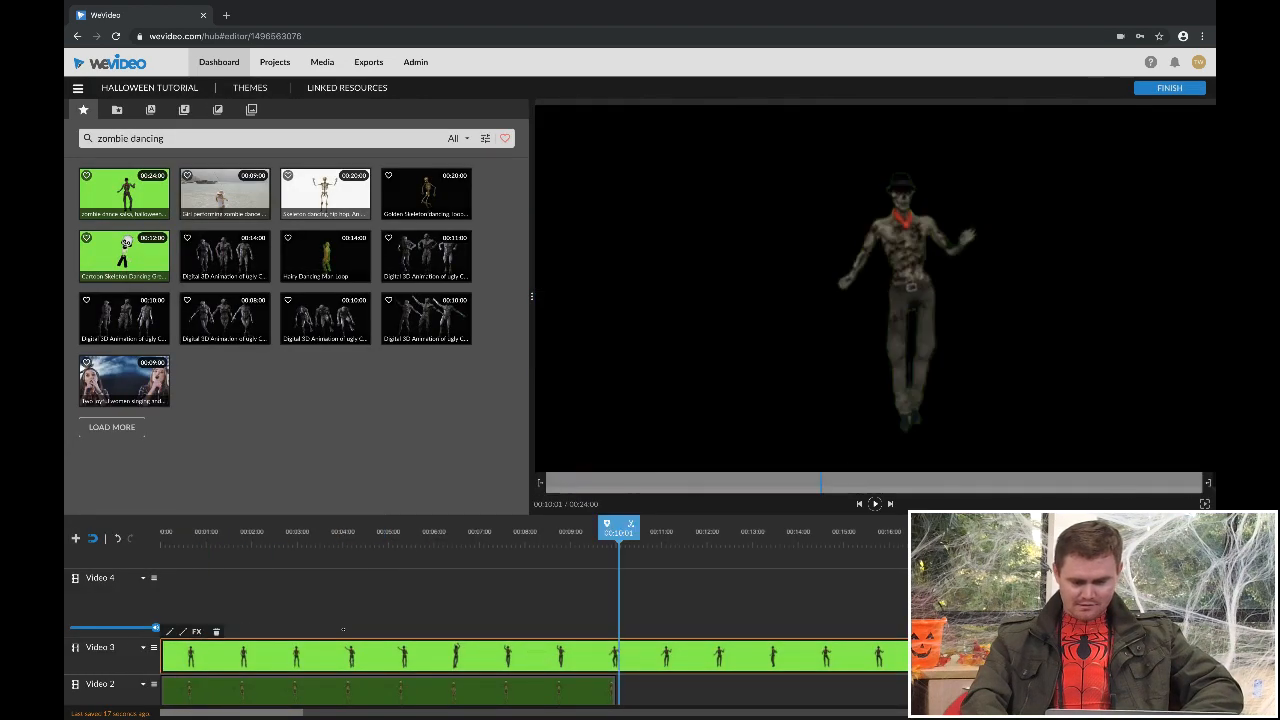
{"action": "left_click", "coordinate": [631, 524]}
{"action": "left_click", "coordinate": [661, 655]}
{"action": "key", "text": "Delete"}
{"action": "left_click_drag", "start_coordinate": [618, 536], "coordinate": [285, 570]}
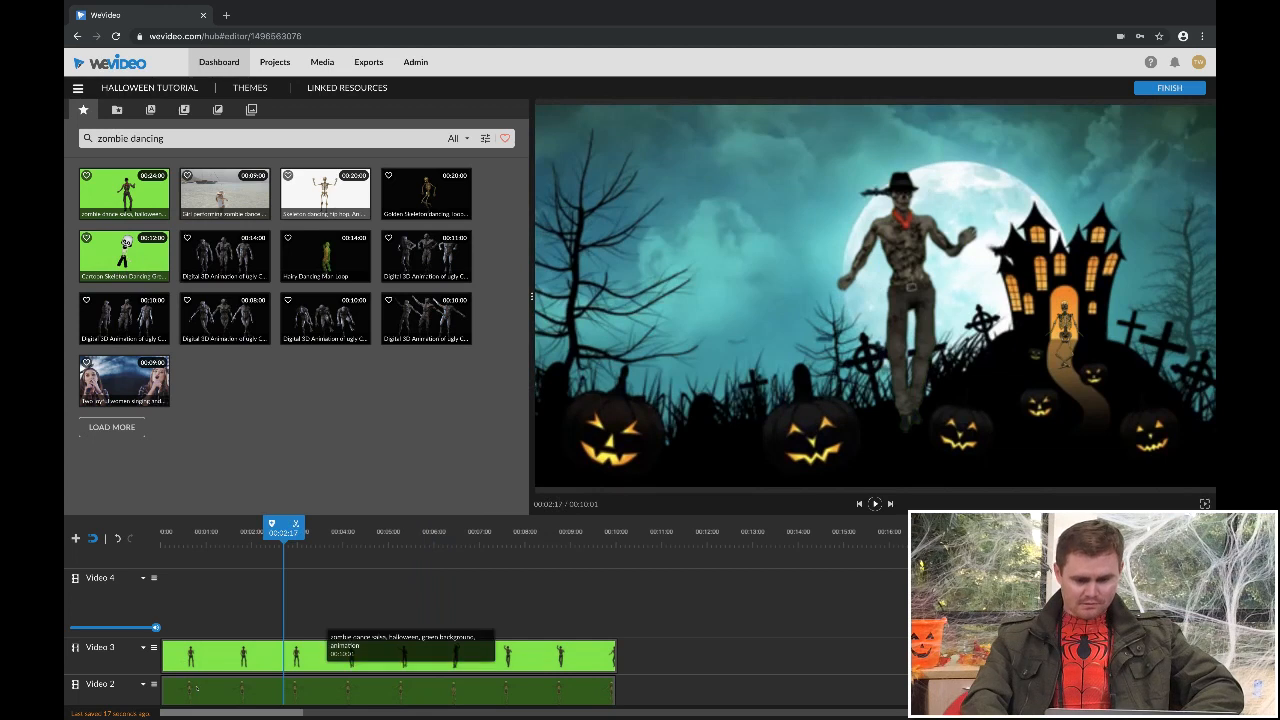
{"action": "double_click", "coordinate": [325, 655]}
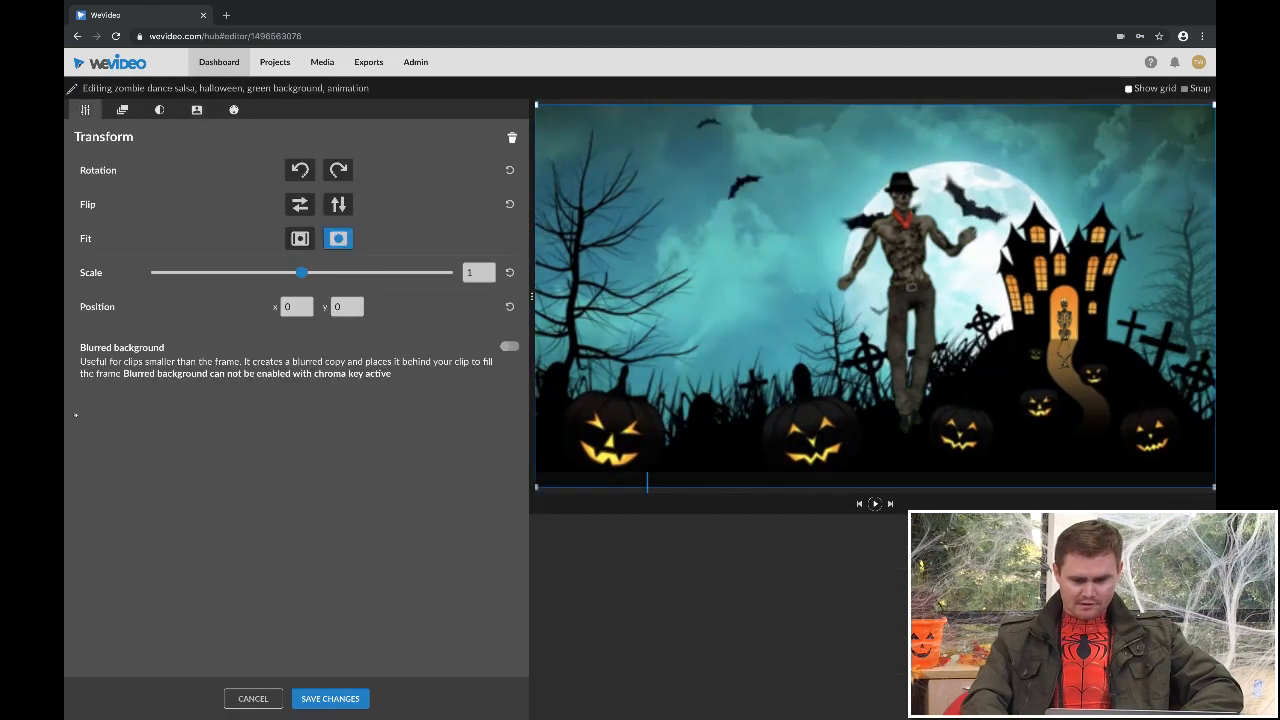
{"action": "left_click_drag", "start_coordinate": [492, 490], "coordinate": [435, 492]}
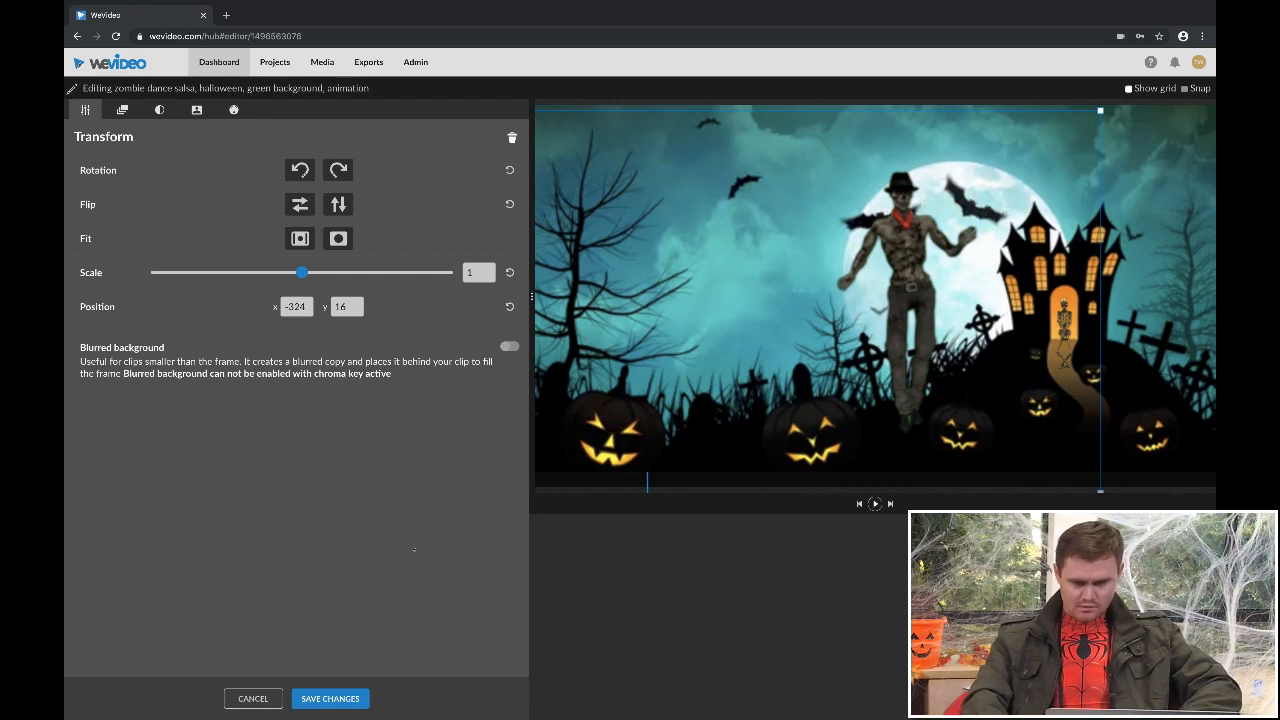
{"action": "left_click_drag", "start_coordinate": [472, 512], "coordinate": [455, 501]}
{"action": "left_click", "coordinate": [253, 698]}
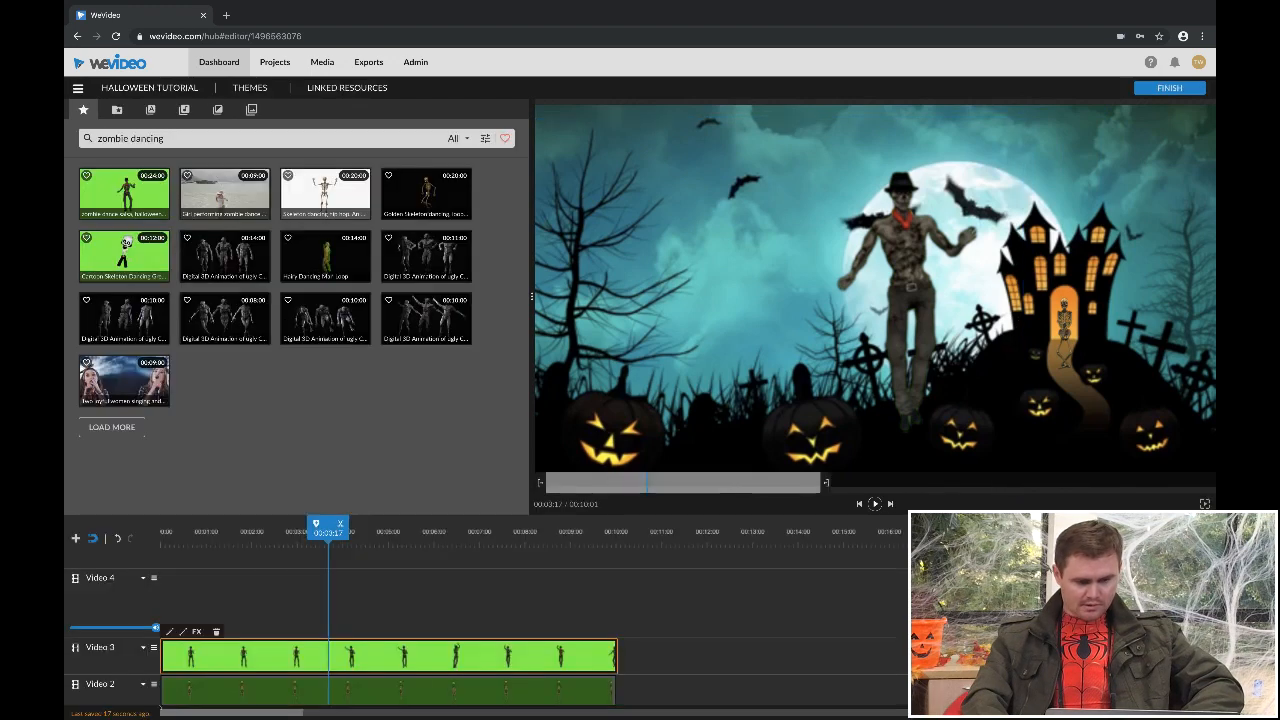
- Move the zombie clip toward the frame's left side at x -558, y 28, keeping scale 1, and save
{"action": "left_click", "coordinate": [169, 632]}
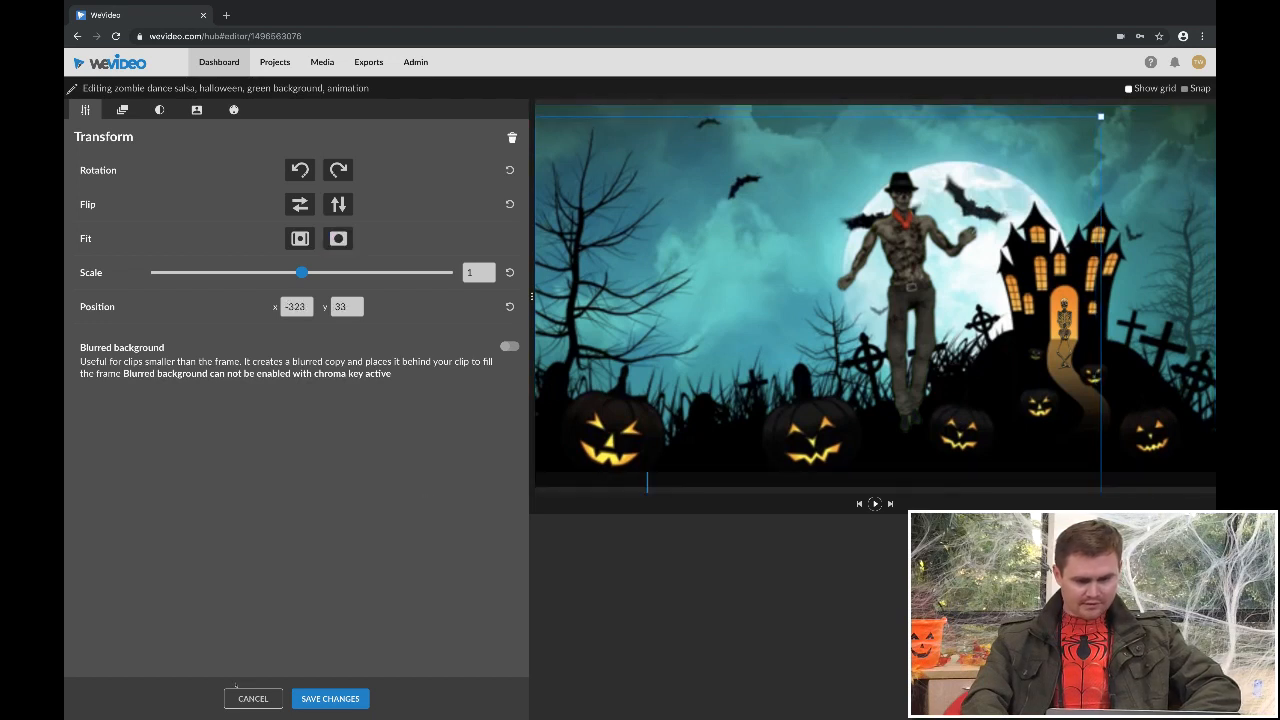
{"action": "left_click_drag", "start_coordinate": [810, 274], "coordinate": [727, 272]}
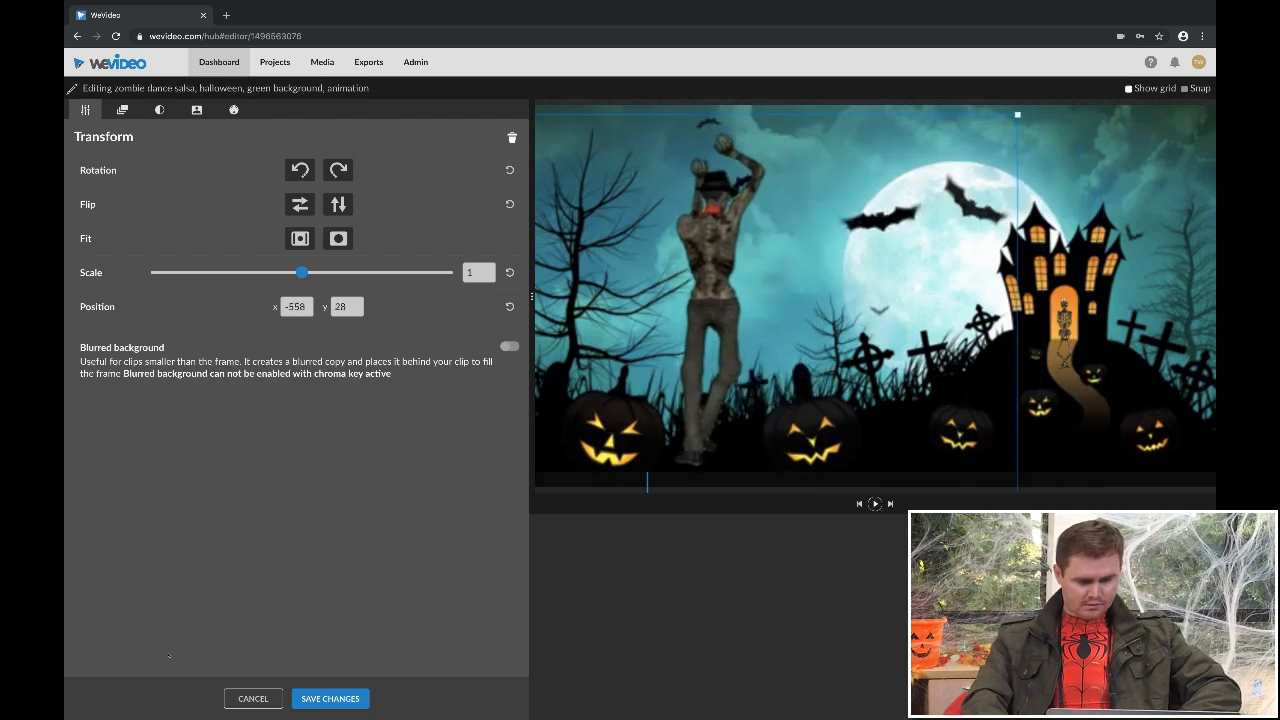
{"action": "left_click", "coordinate": [330, 698]}
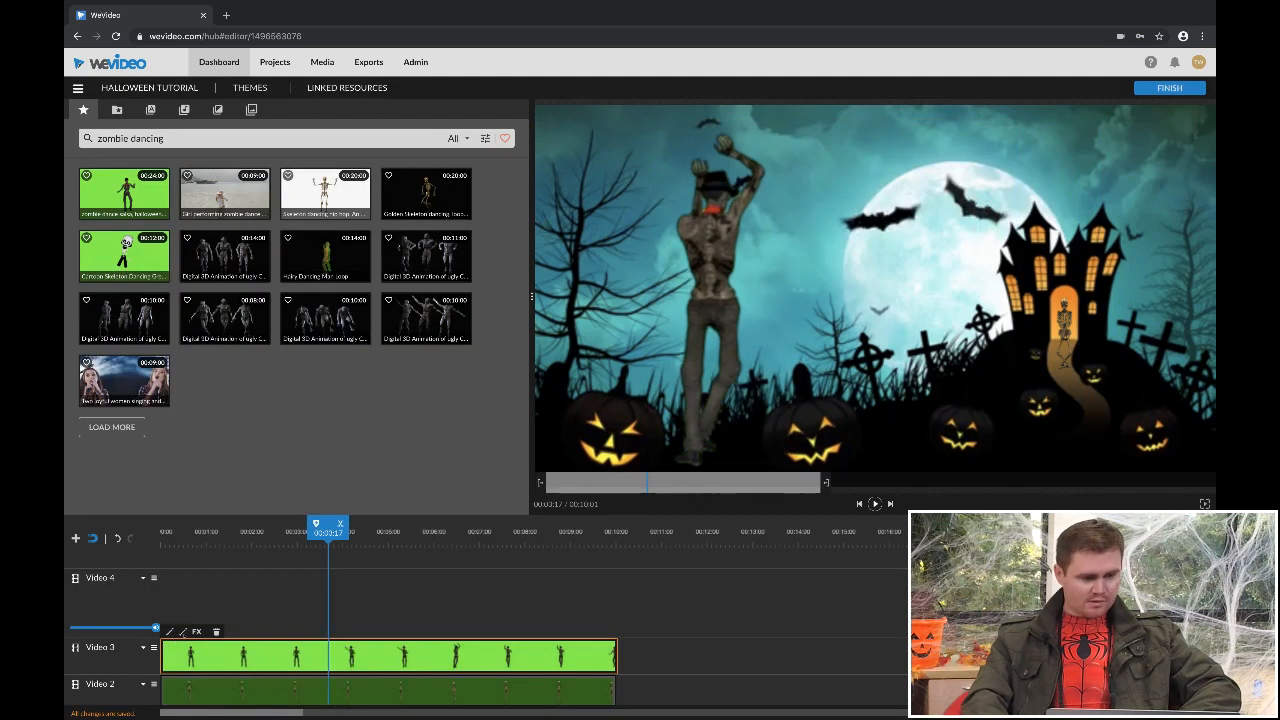
- Search the stock library for "clown dancing" and place the Festive Child Clown Dancing green-screen clip at the start of Video 4
{"action": "left_click_drag", "start_coordinate": [328, 532], "coordinate": [163, 528]}
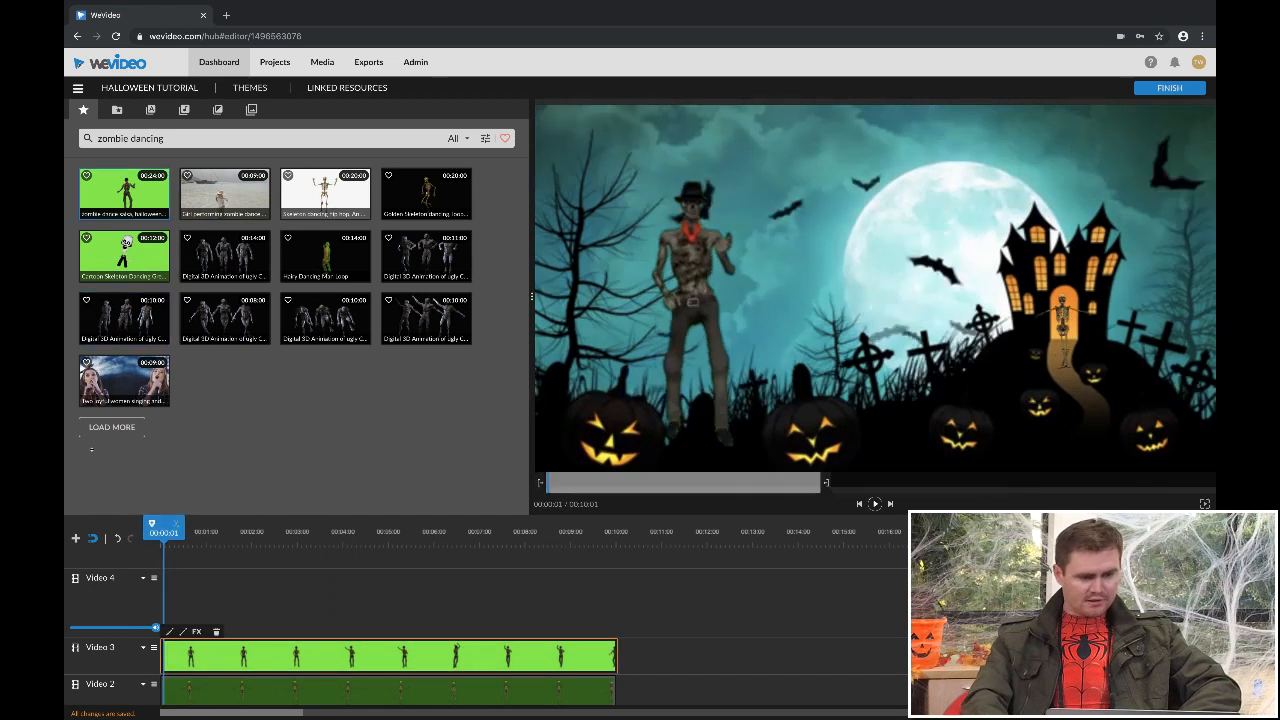
{"action": "double_click", "coordinate": [126, 138]}
{"action": "type", "text": "clown"}
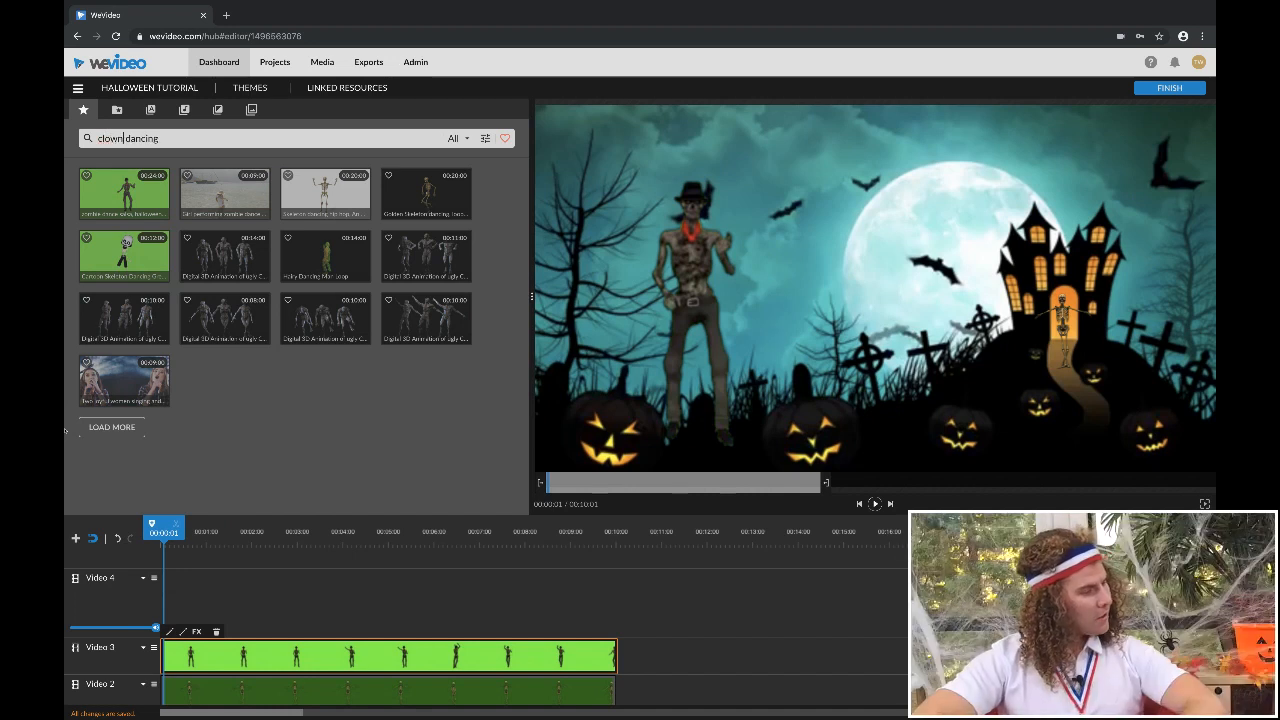
{"action": "key", "text": "Return"}
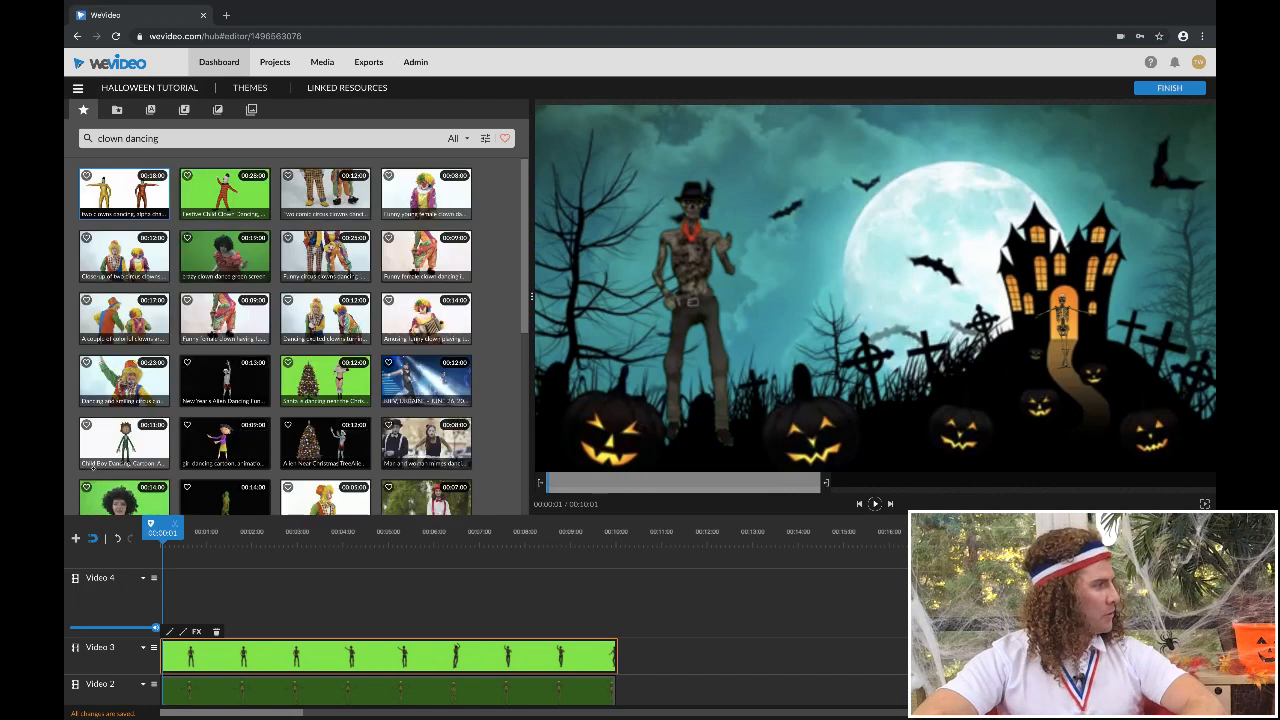
{"action": "left_click_drag", "start_coordinate": [225, 194], "coordinate": [204, 586]}
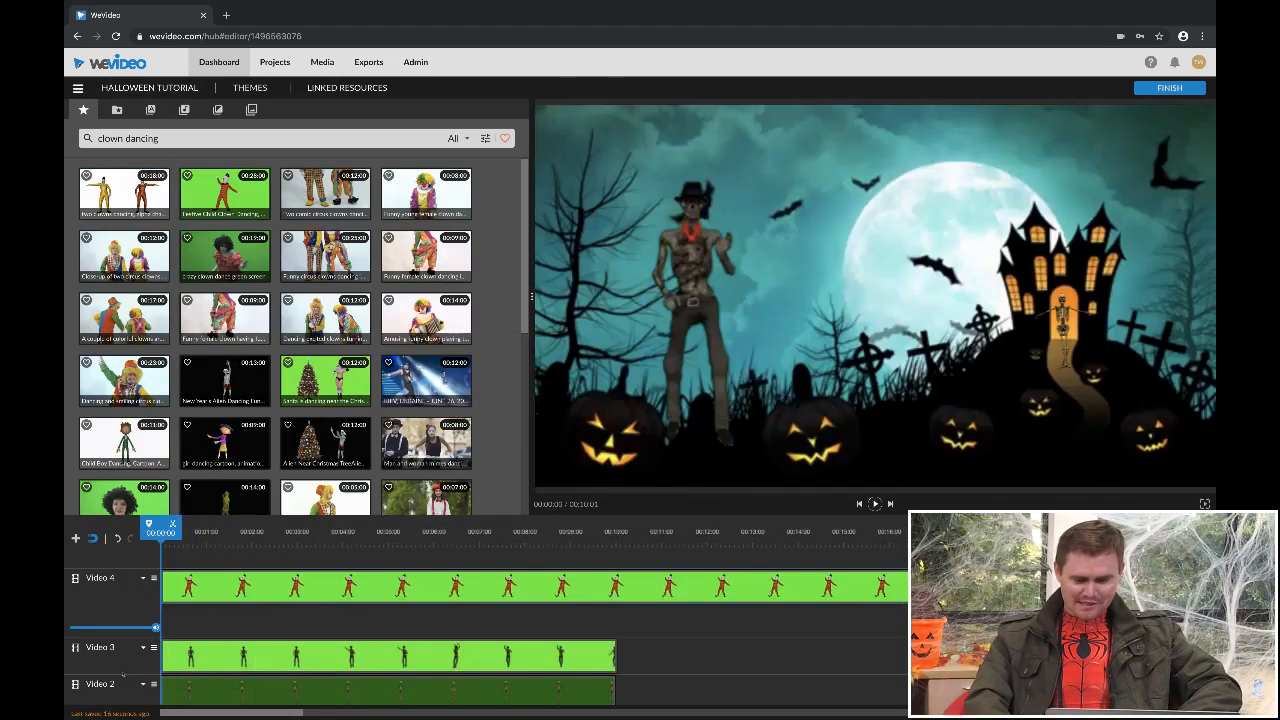
- Split the timeline at 00:09:16, delete the rest of the clown clip on Video 4, and extend its end to 00:10:01
{"action": "left_click", "coordinate": [600, 538]}
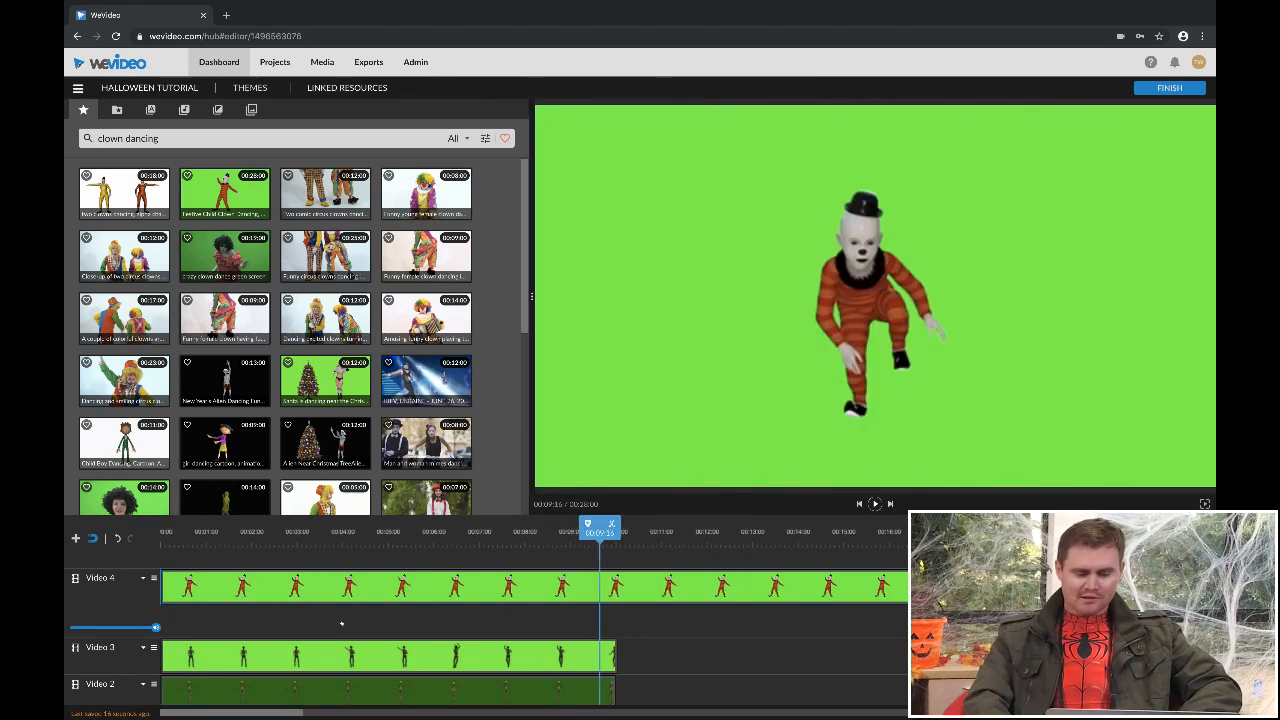
{"action": "left_click", "coordinate": [612, 524]}
{"action": "left_click", "coordinate": [618, 592]}
{"action": "key", "text": "Delete"}
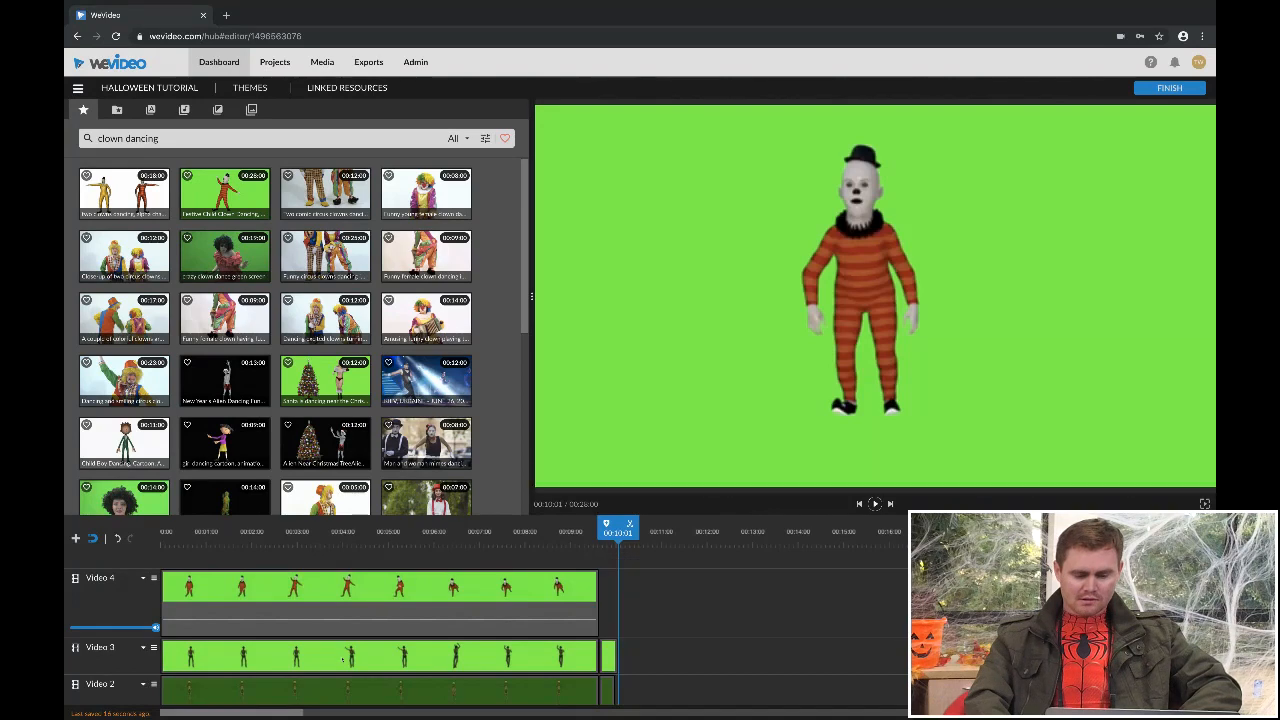
{"action": "left_click_drag", "start_coordinate": [596, 592], "coordinate": [618, 592]}
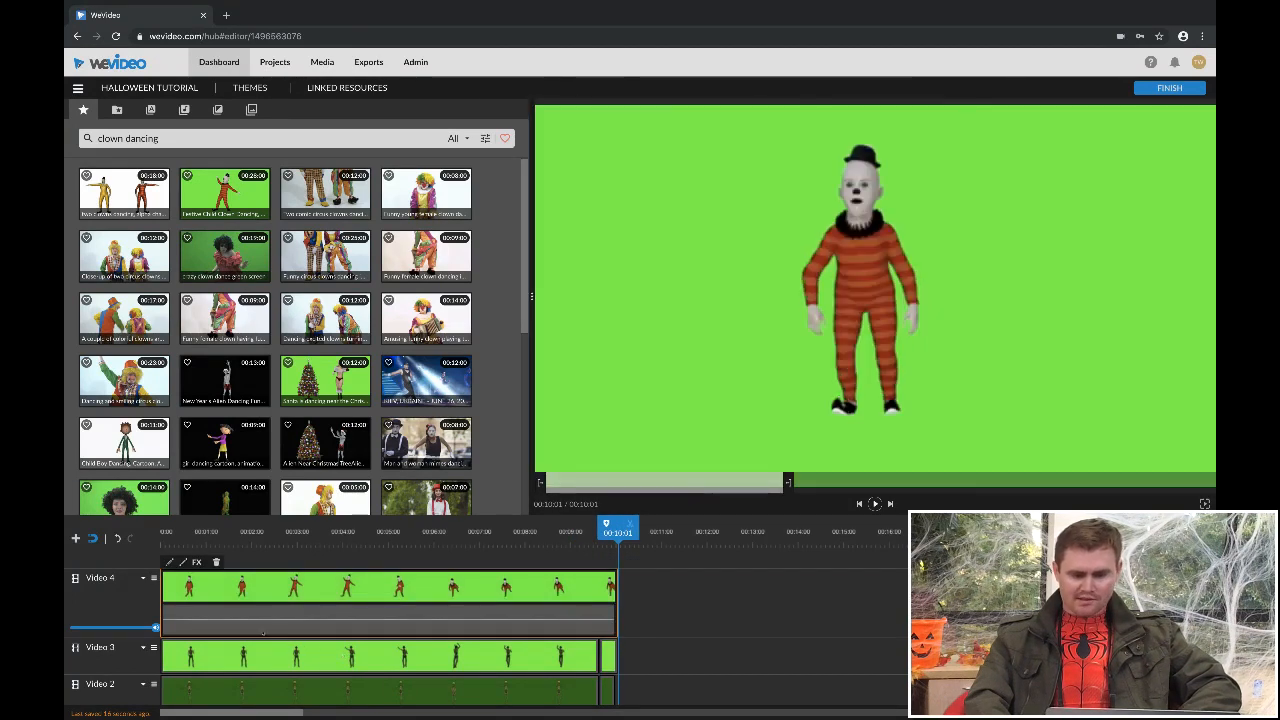
- Key out the clown clip's green background, set its scale to 0.77 and position to x 435, y 310, and save
{"action": "left_click_drag", "start_coordinate": [258, 631], "coordinate": [168, 632]}
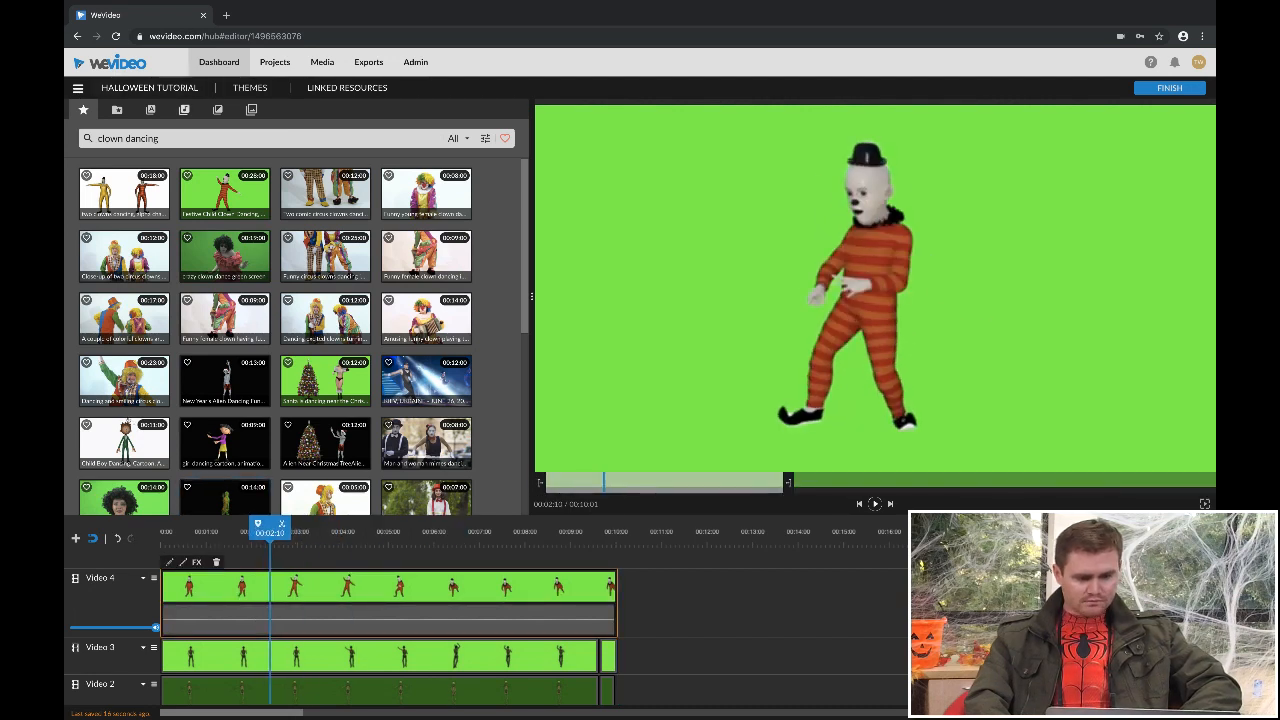
{"action": "double_click", "coordinate": [275, 587]}
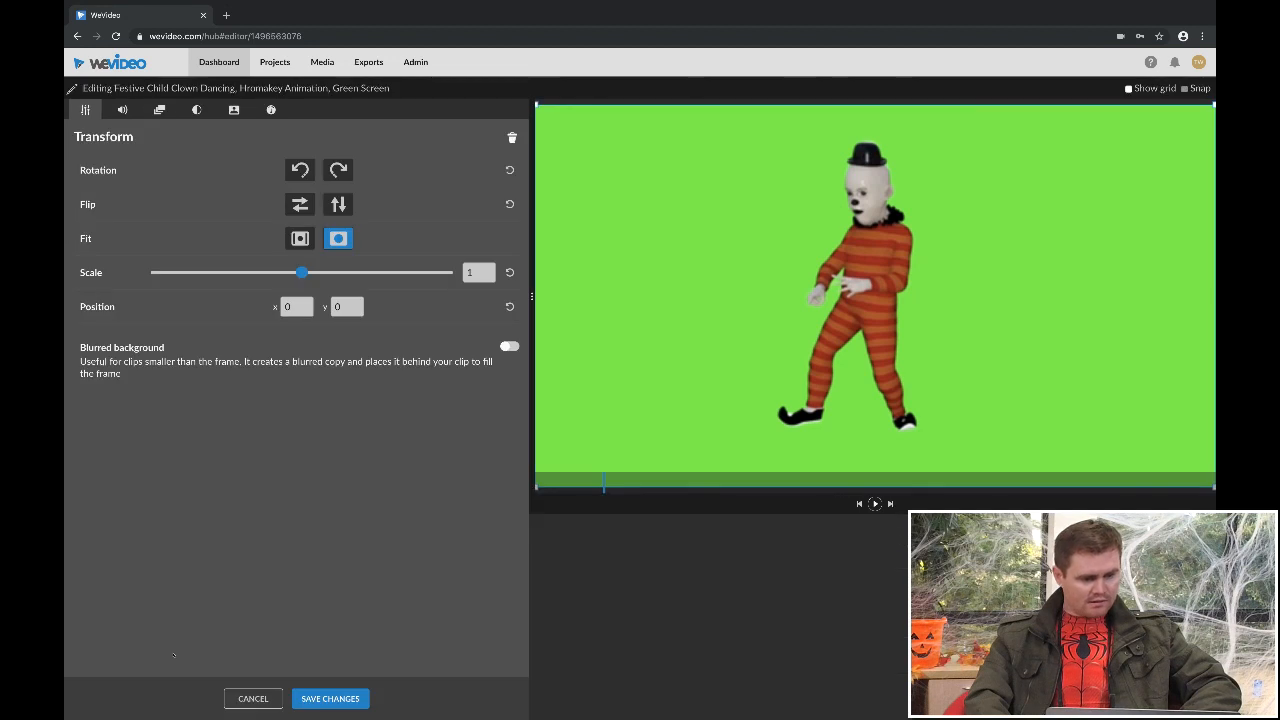
{"action": "left_click", "coordinate": [196, 110]}
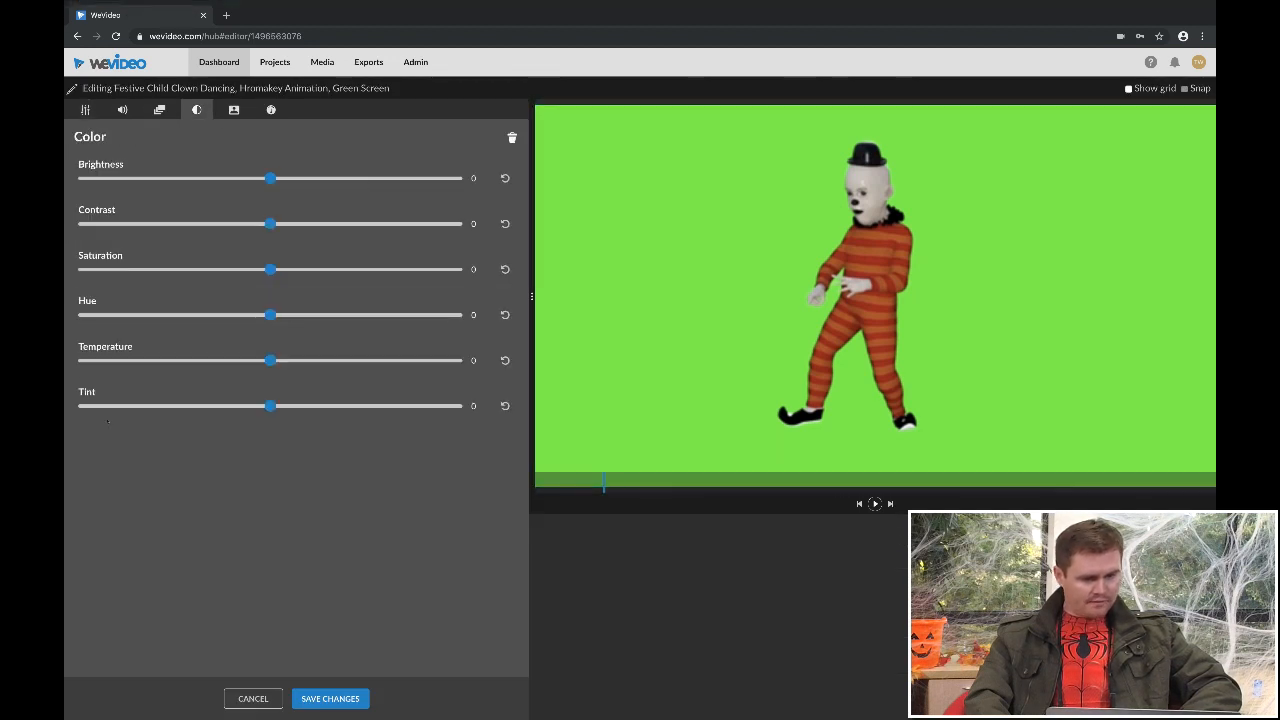
{"action": "left_click", "coordinate": [234, 110]}
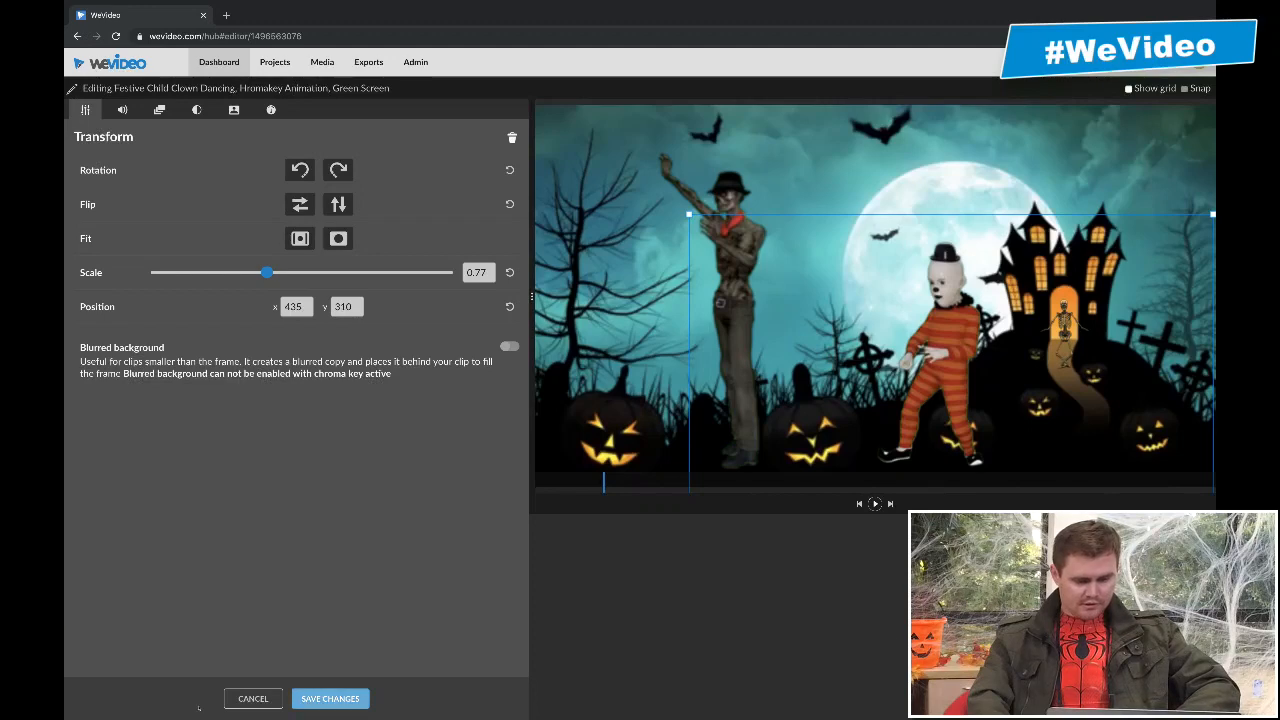
{"action": "left_click", "coordinate": [330, 698]}
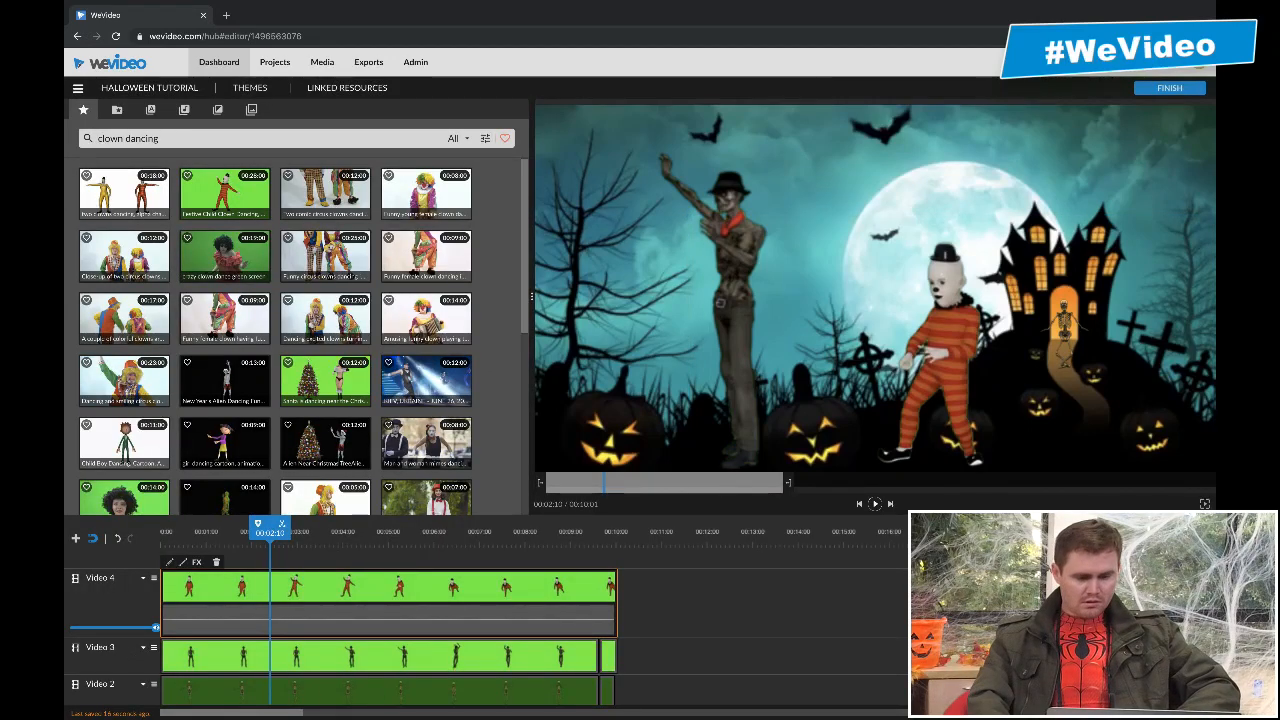
- Return the playhead to the timeline start and open the In season text titles at the Halloween designs
{"action": "left_click_drag", "start_coordinate": [270, 532], "coordinate": [160, 532]}
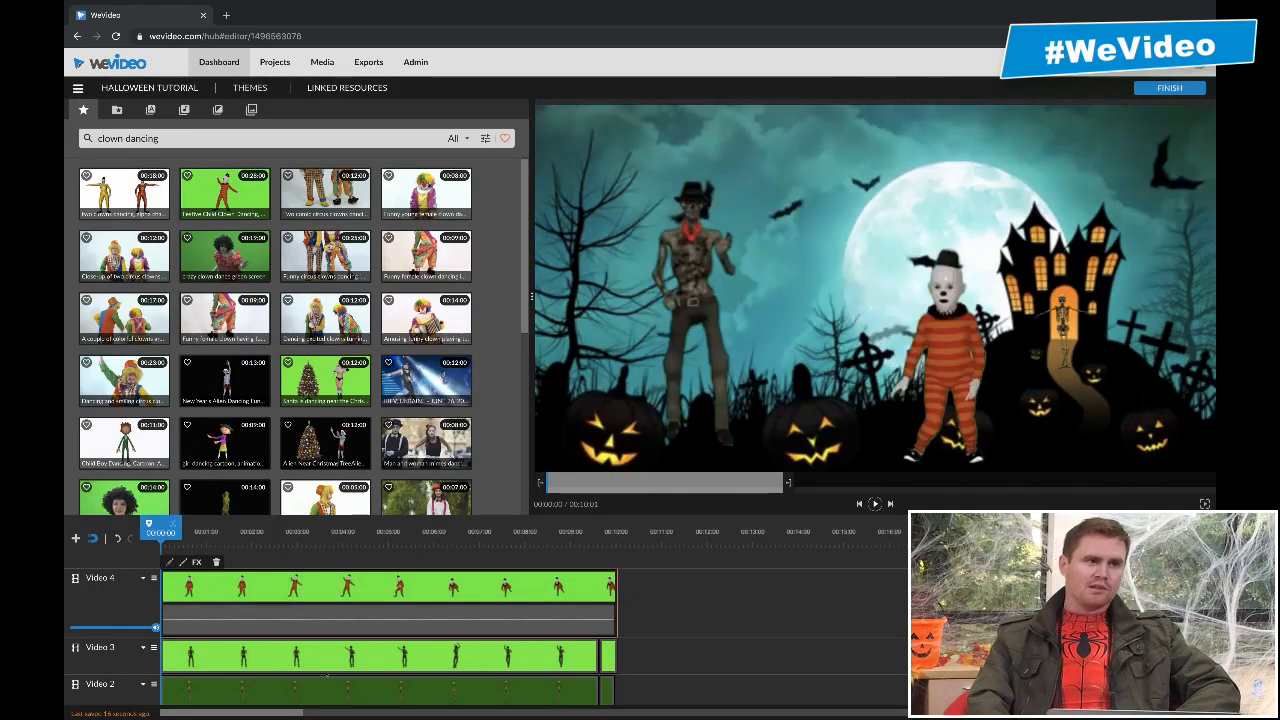
{"action": "scroll", "coordinate": [396, 675], "scroll_direction": "up", "scroll_amount": 2}
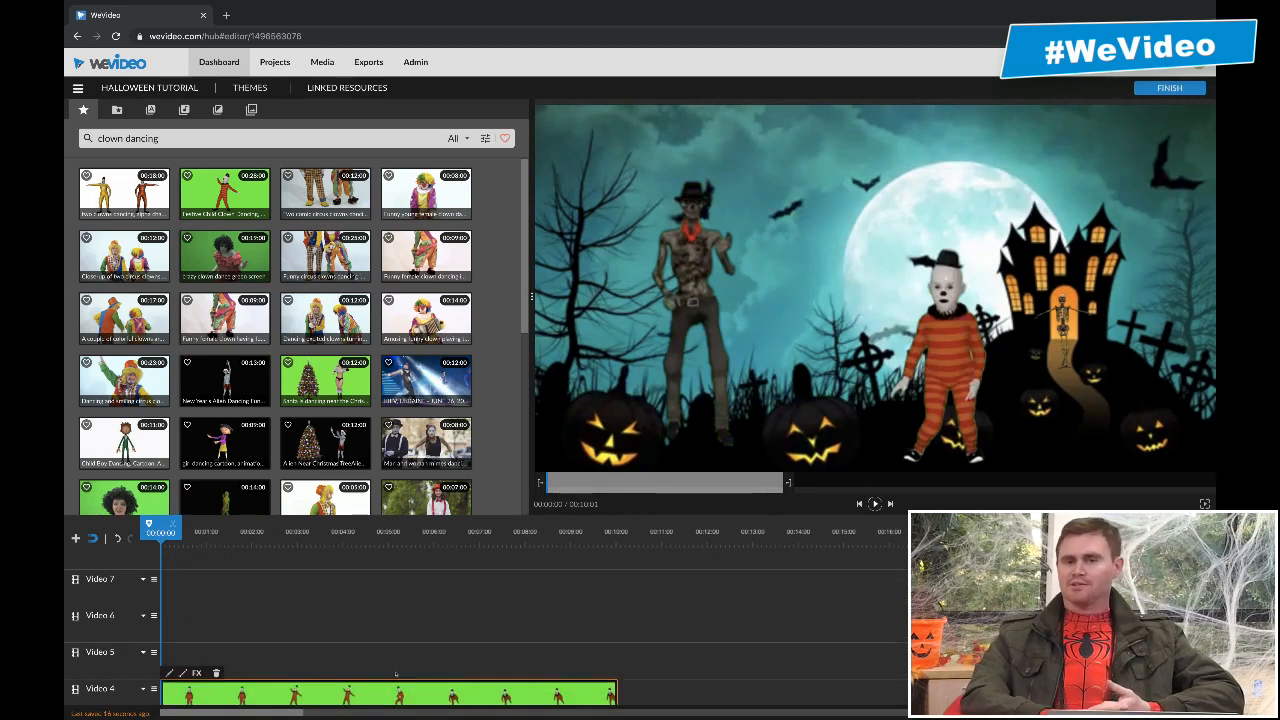
{"action": "scroll", "coordinate": [396, 675], "scroll_direction": "down", "scroll_amount": 1}
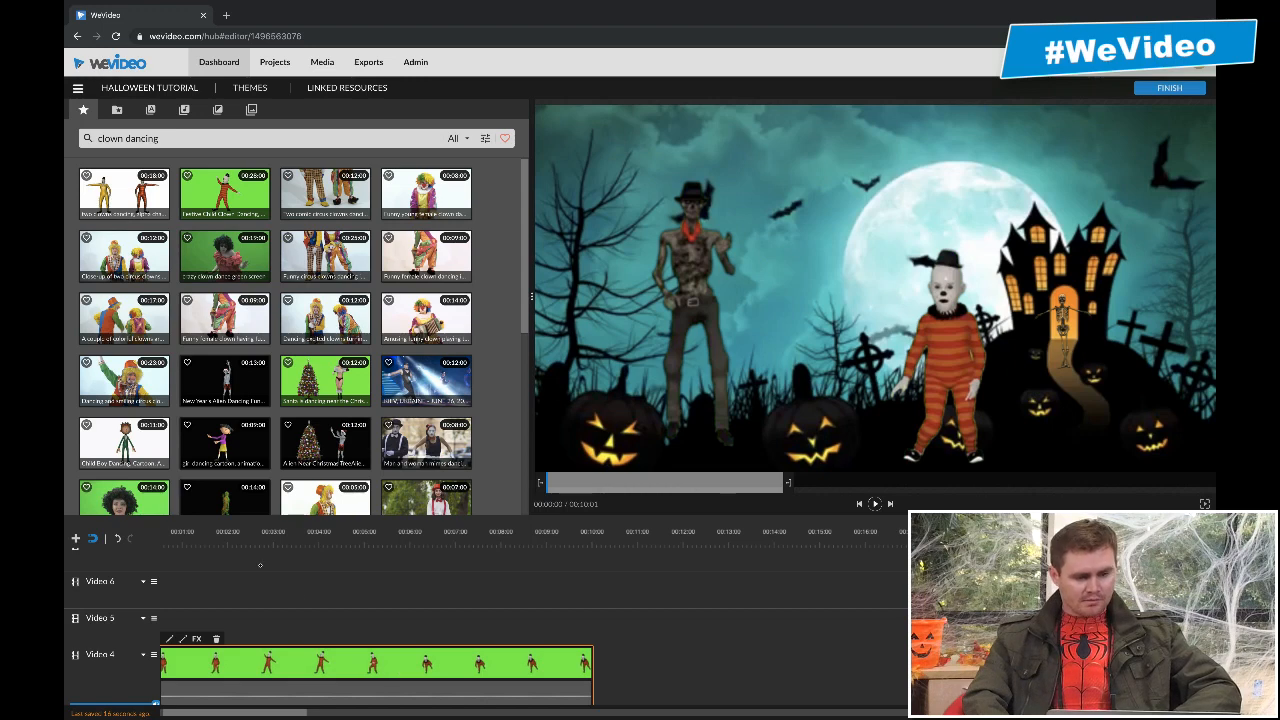
{"action": "left_click", "coordinate": [117, 110]}
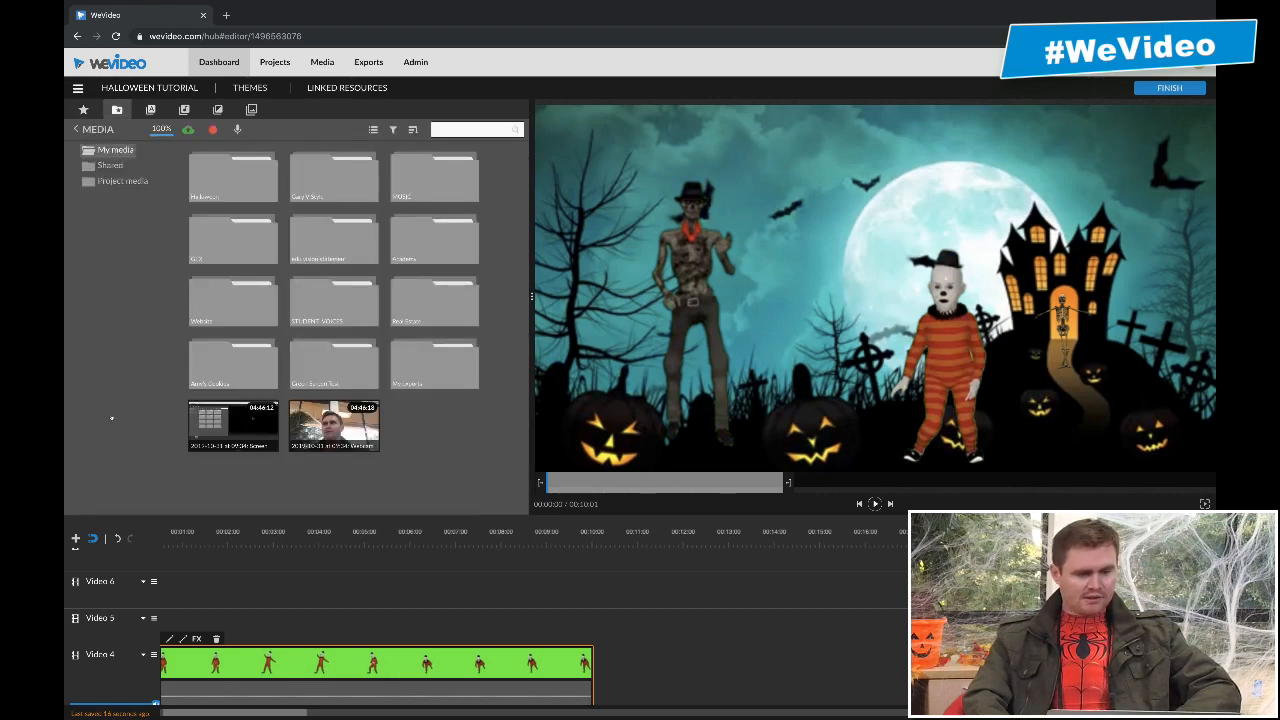
{"action": "left_click", "coordinate": [150, 110]}
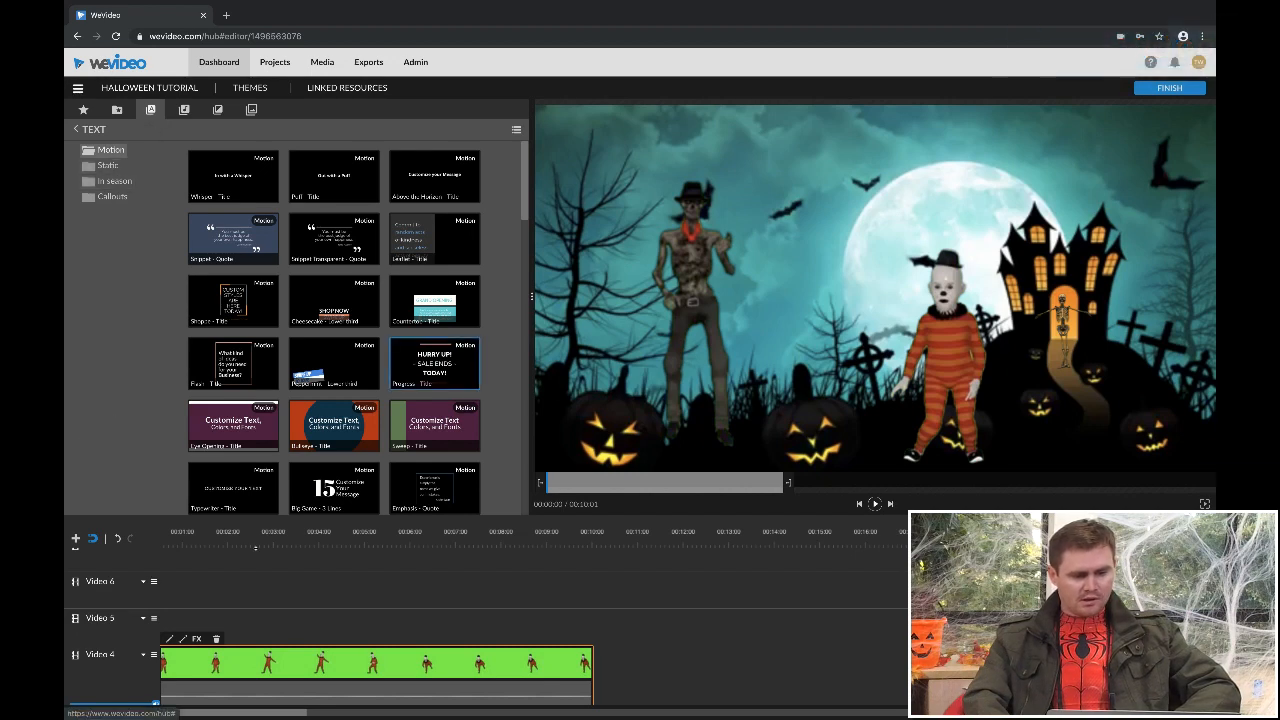
{"action": "left_click", "coordinate": [114, 181]}
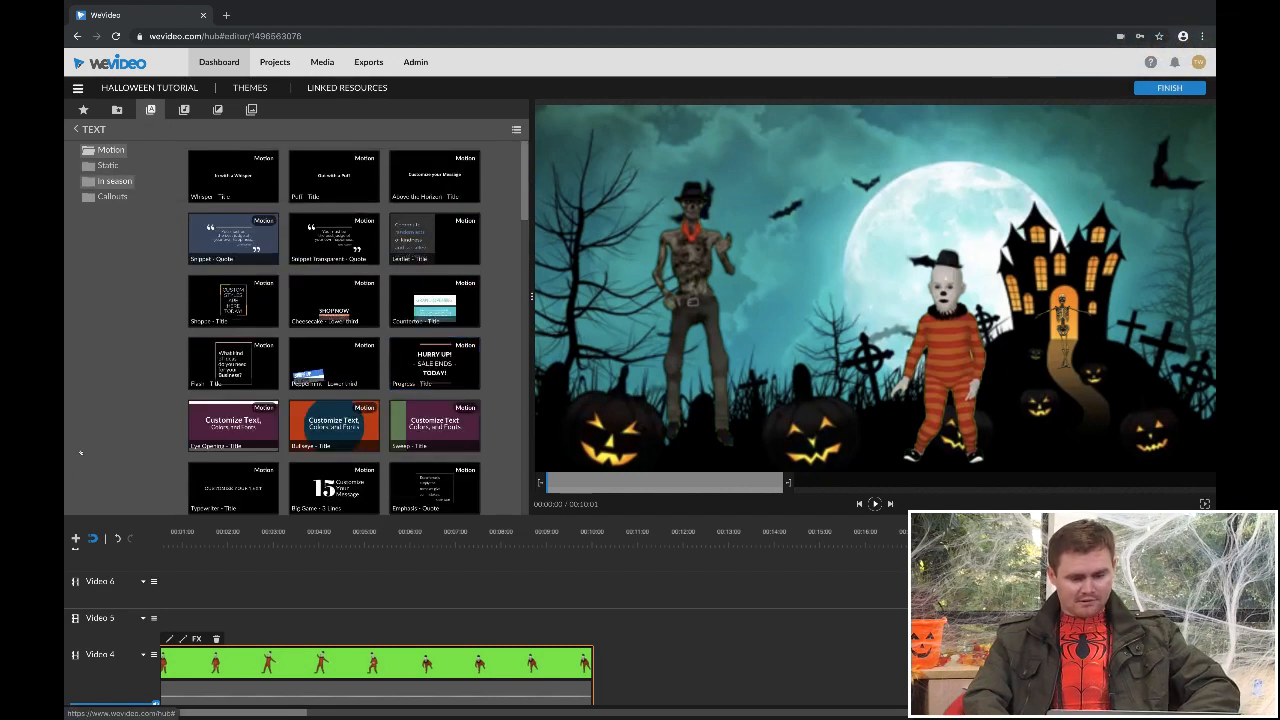
{"action": "scroll", "coordinate": [357, 328], "scroll_direction": "down", "scroll_amount": 10}
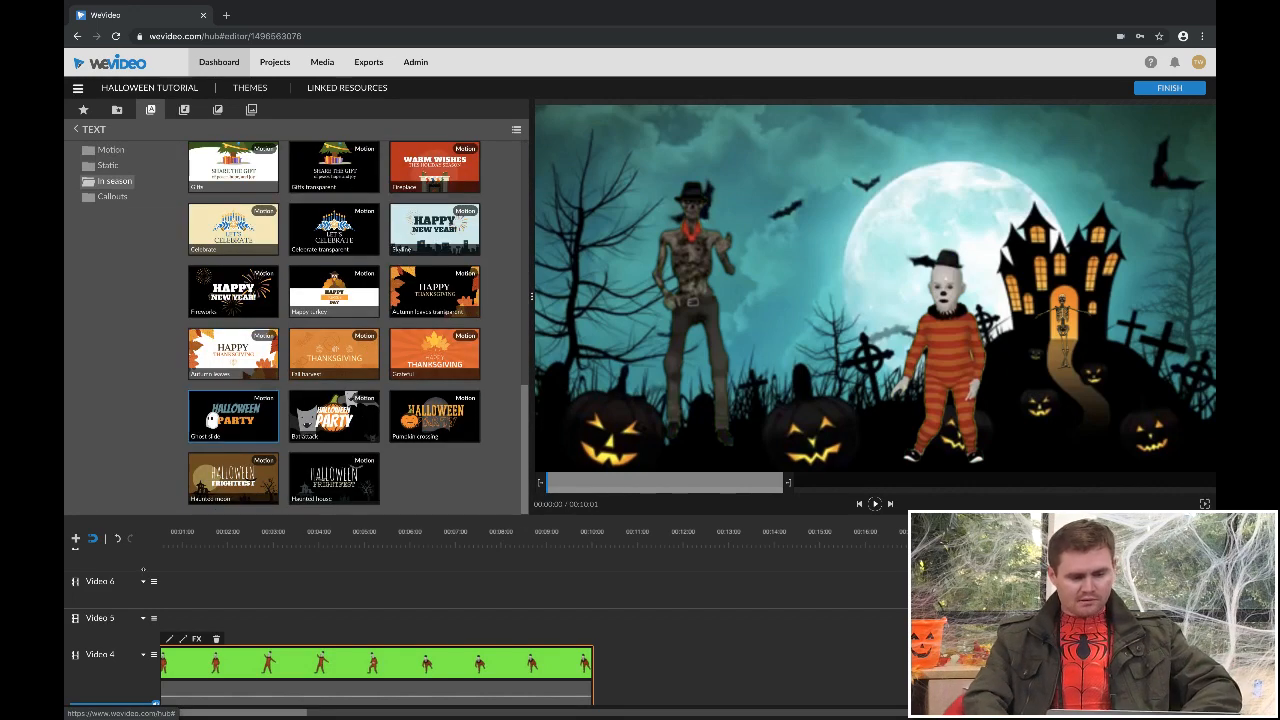
- Preview the Halloween motion titles and place Ghost slide on Video 5, from about 00:05:15 to the clown clip's end
{"action": "left_click", "coordinate": [233, 416]}
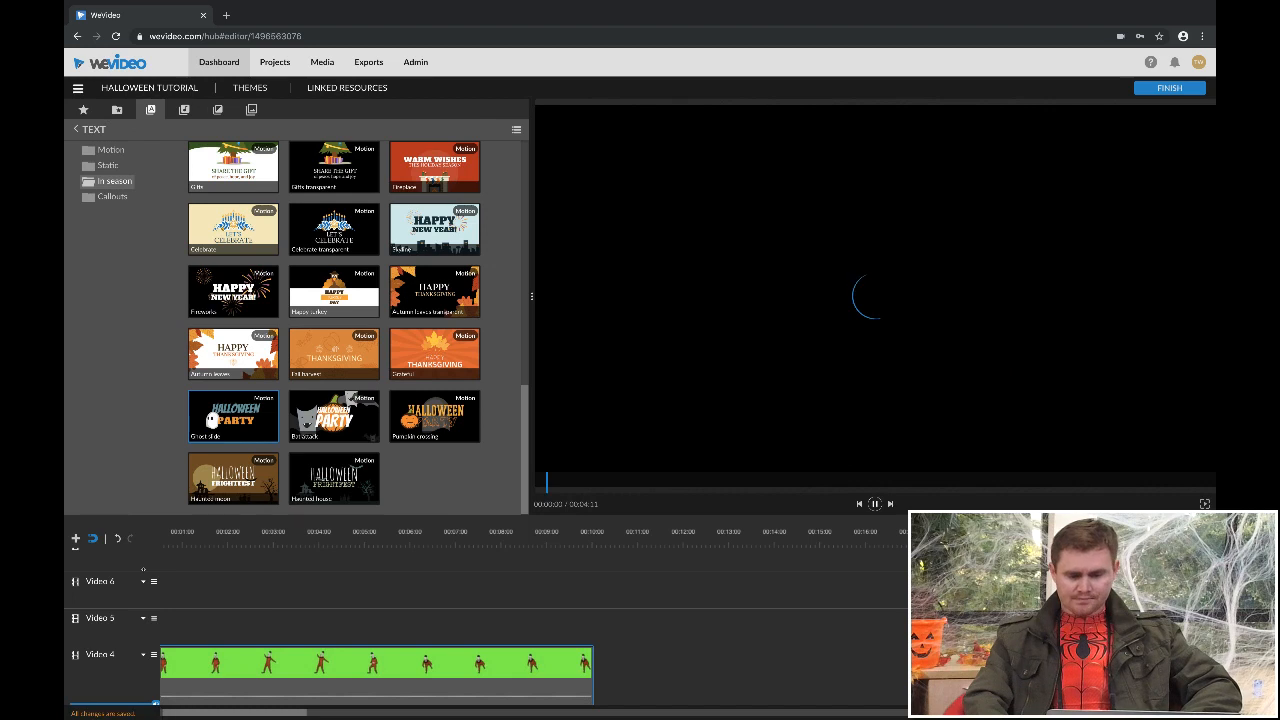
{"action": "left_click", "coordinate": [434, 415]}
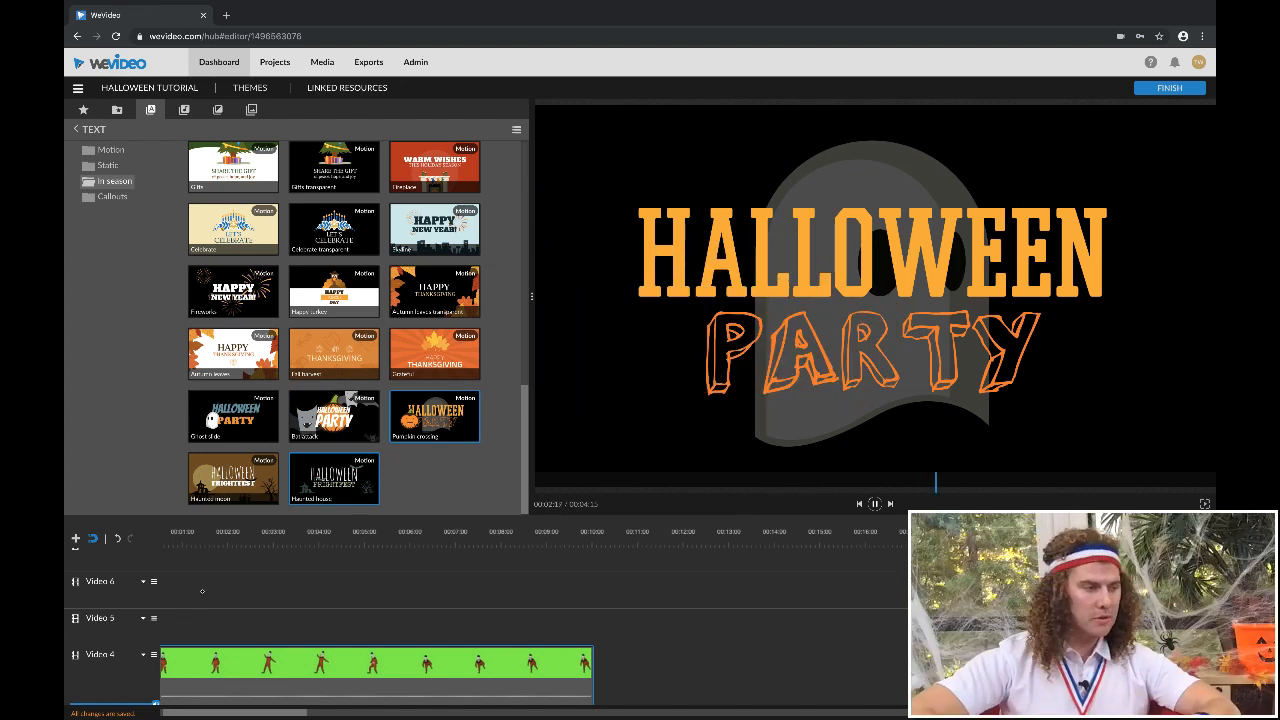
{"action": "left_click", "coordinate": [233, 478]}
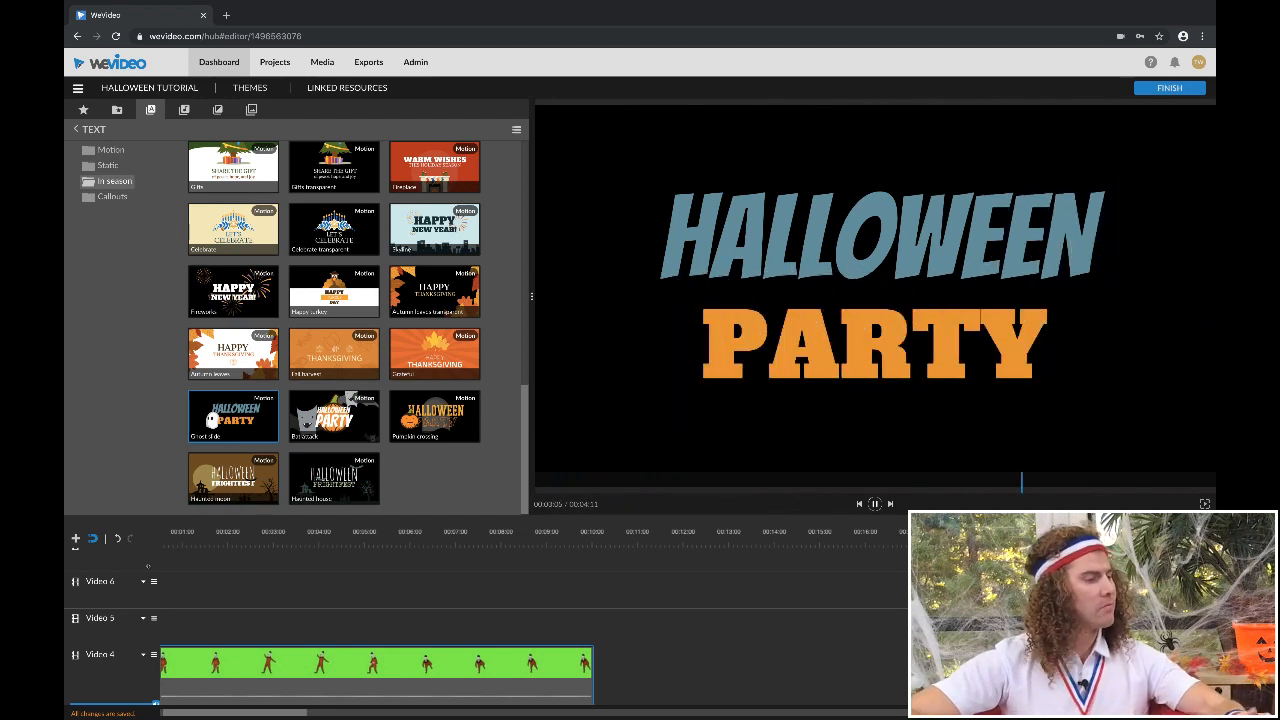
{"action": "left_click_drag", "start_coordinate": [232, 420], "coordinate": [415, 618]}
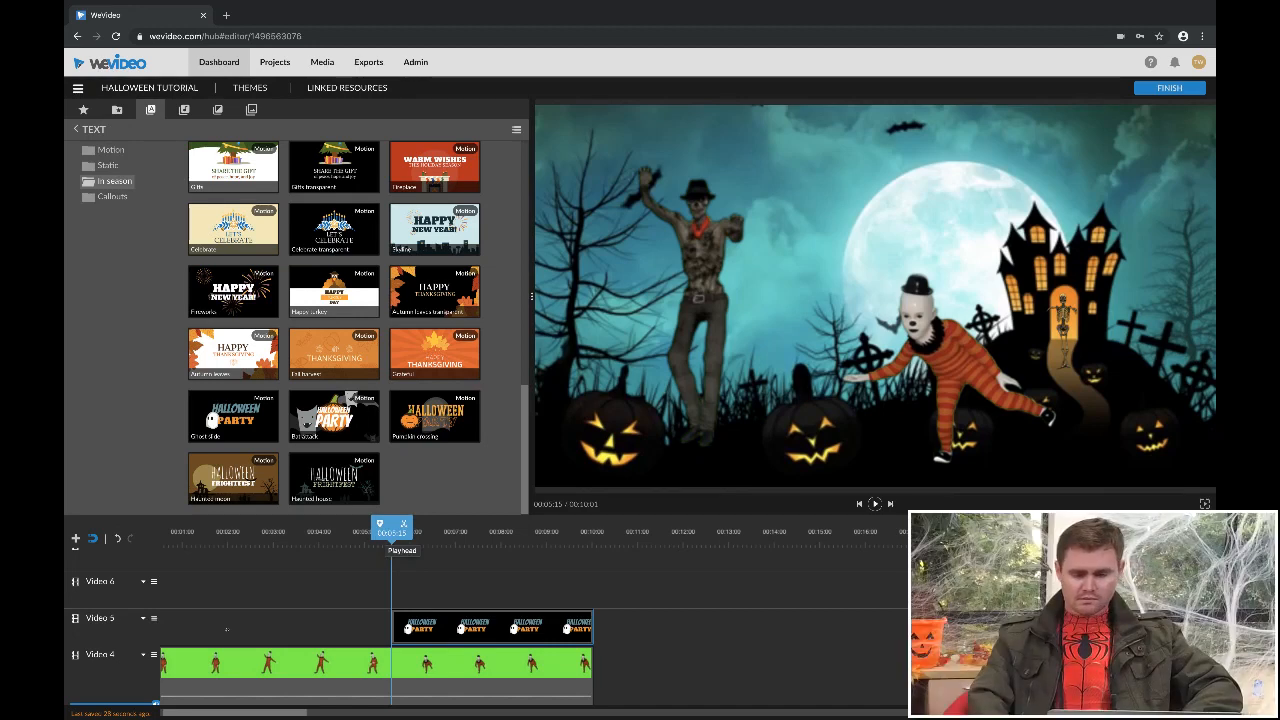
- Play back the Ghost slide title over the scene from 00:05:02
{"action": "left_click_drag", "start_coordinate": [391, 532], "coordinate": [439, 533]}
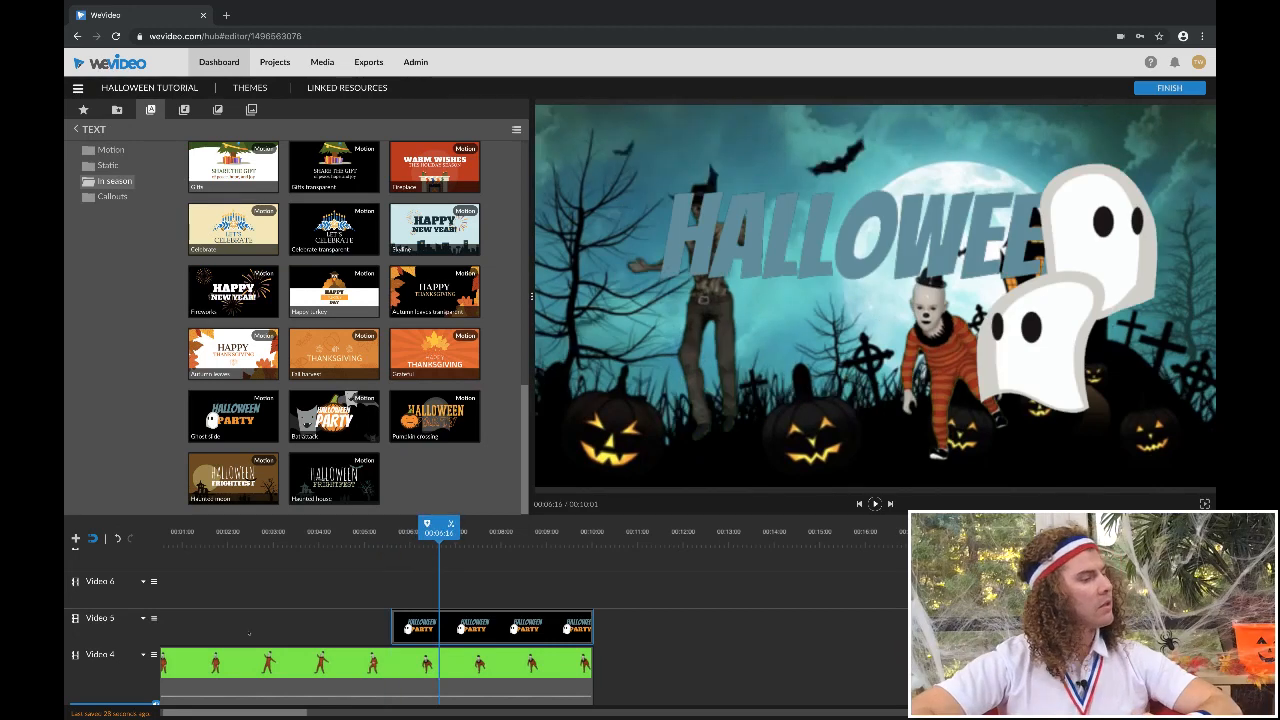
{"action": "left_click_drag", "start_coordinate": [439, 533], "coordinate": [369, 533]}
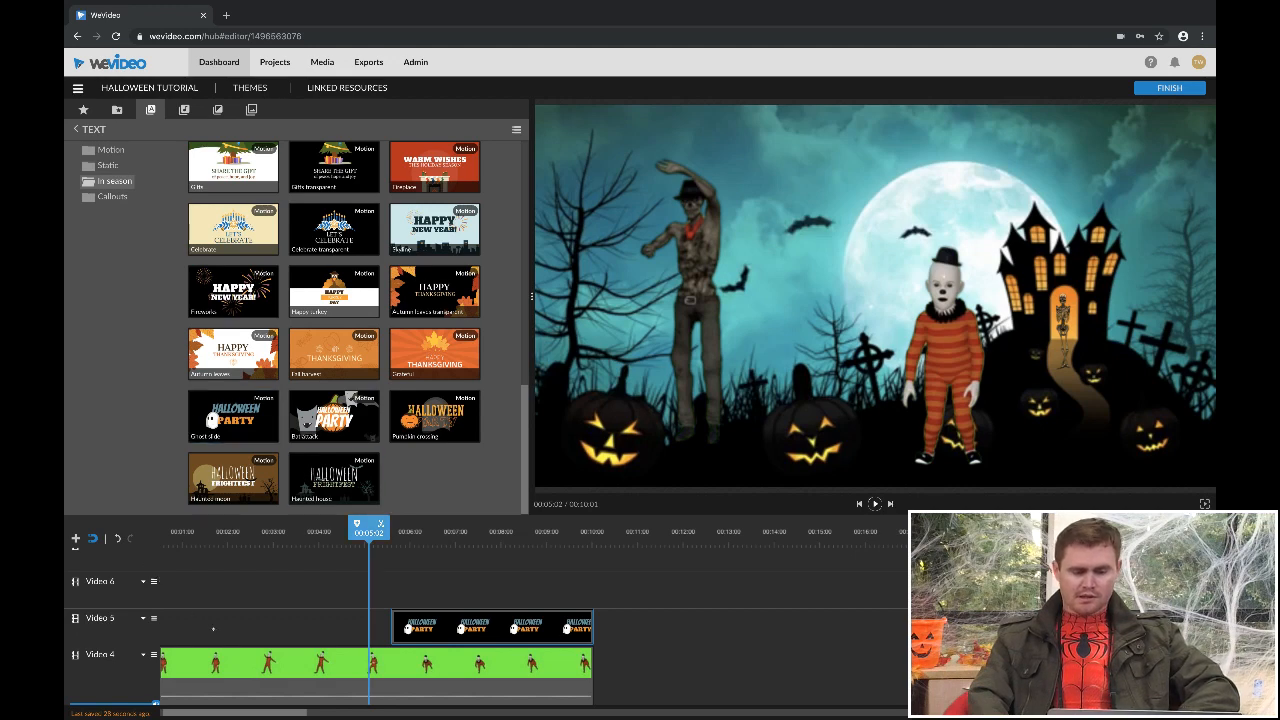
{"action": "key", "text": "space"}
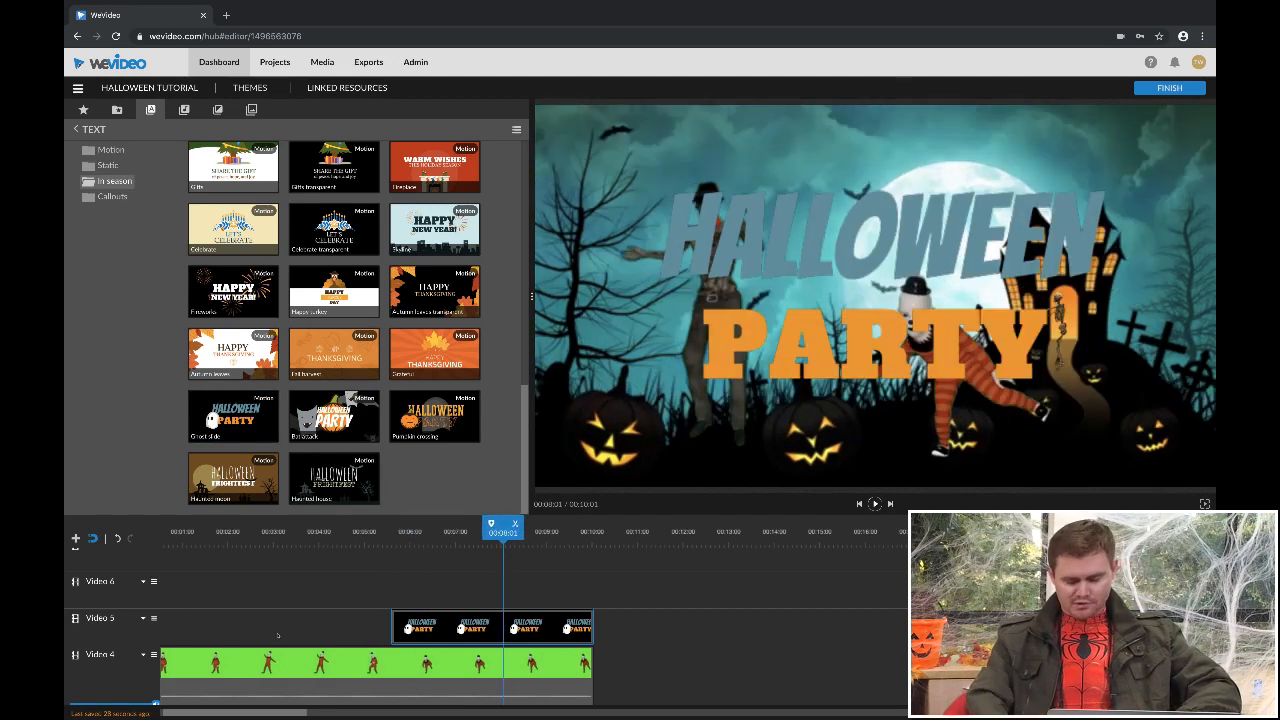
- Open the Ghost slide title on Video 5 for editing and reduce its scale to 0.77
{"action": "left_click", "coordinate": [448, 625]}
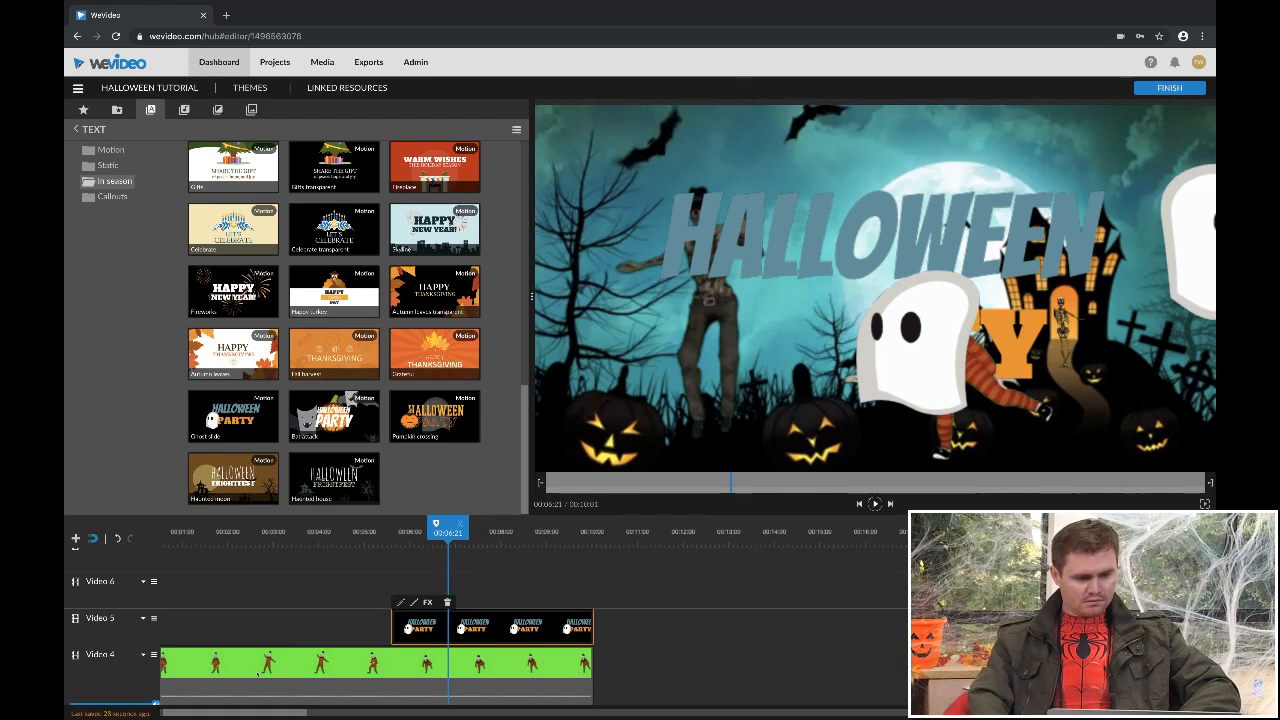
{"action": "left_click", "coordinate": [401, 602]}
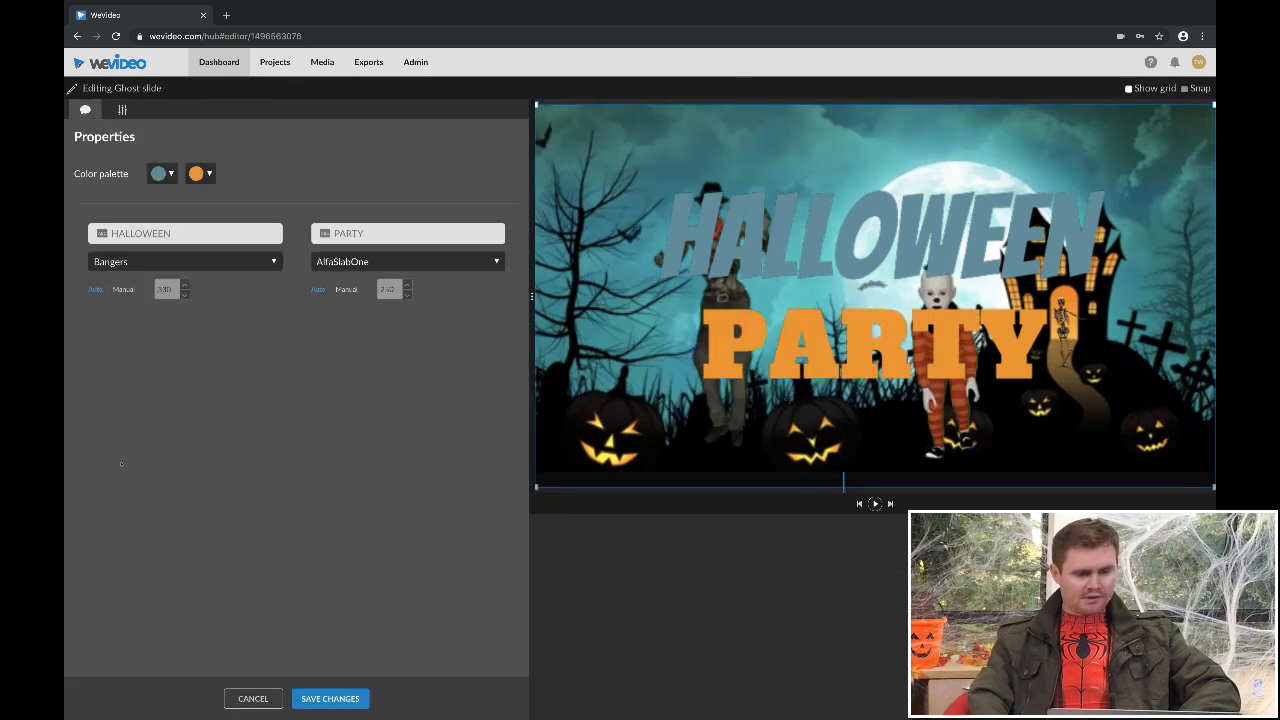
{"action": "left_click", "coordinate": [122, 110]}
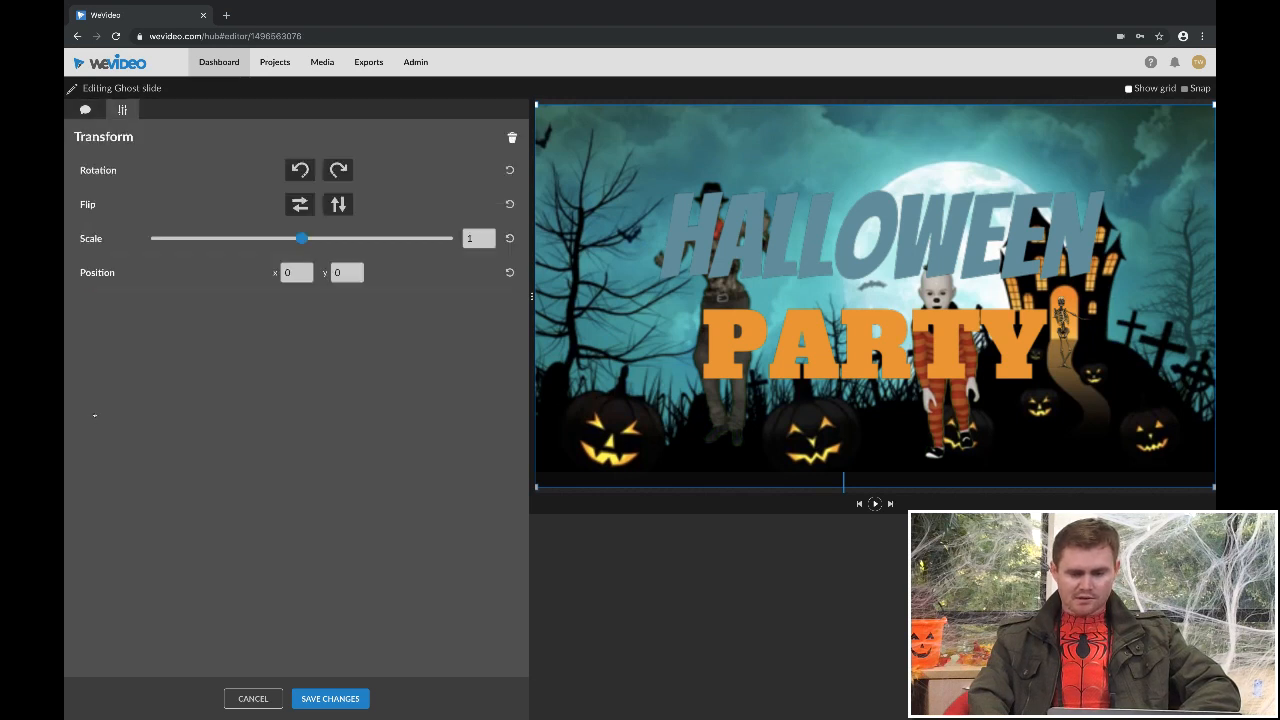
{"action": "left_click_drag", "start_coordinate": [302, 238], "coordinate": [266, 238]}
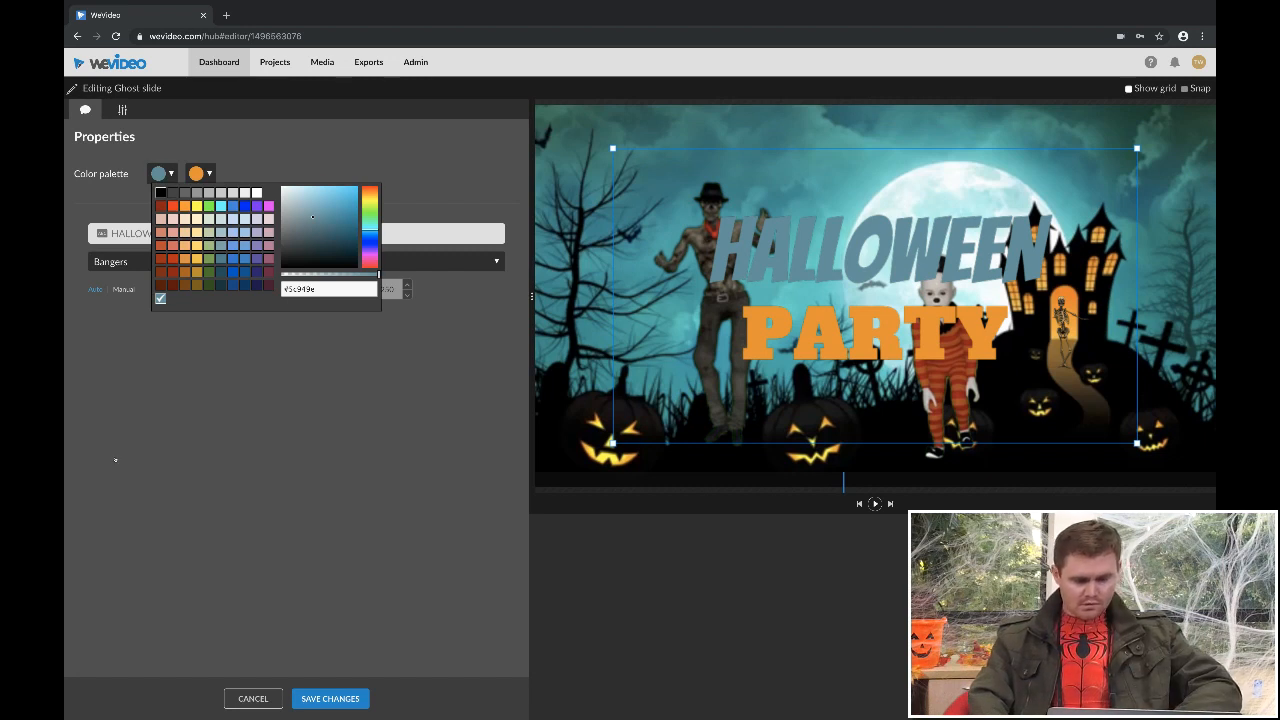
- Recolor the word HALLOWEEN to black (#000000), move the title to x 159, y -38, and save
{"action": "left_click", "coordinate": [161, 193]}
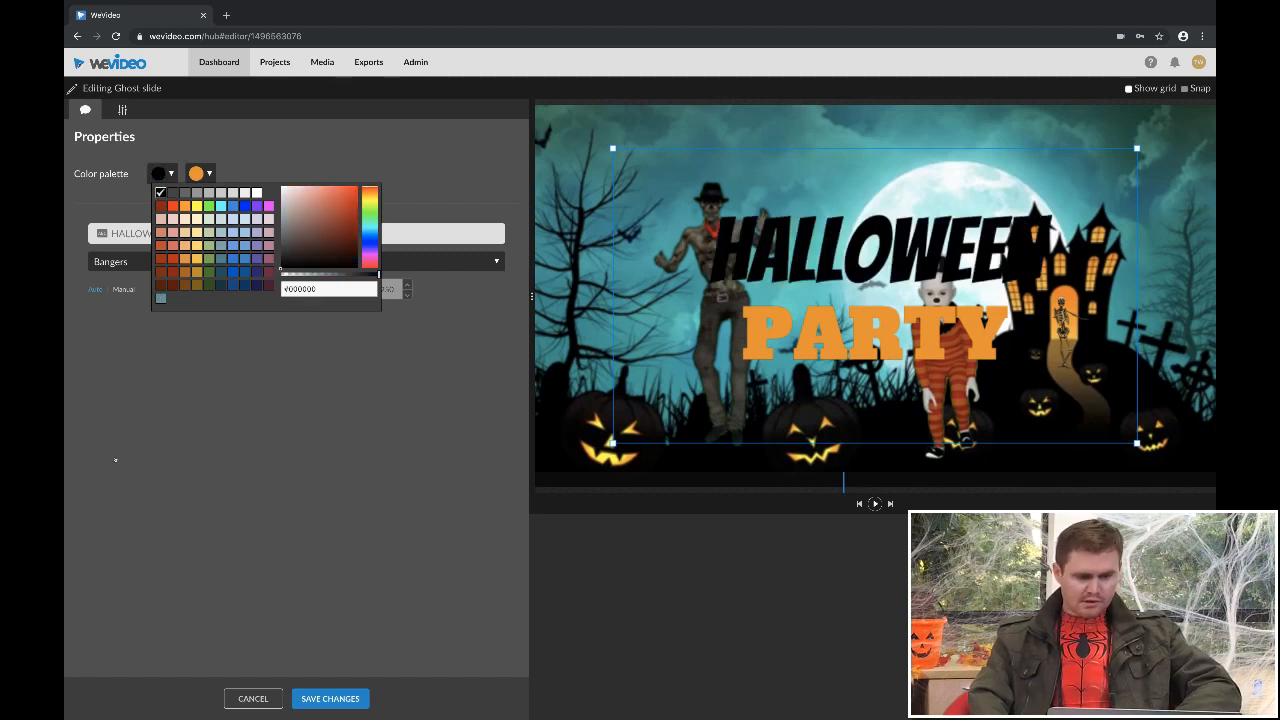
{"action": "left_click", "coordinate": [194, 696]}
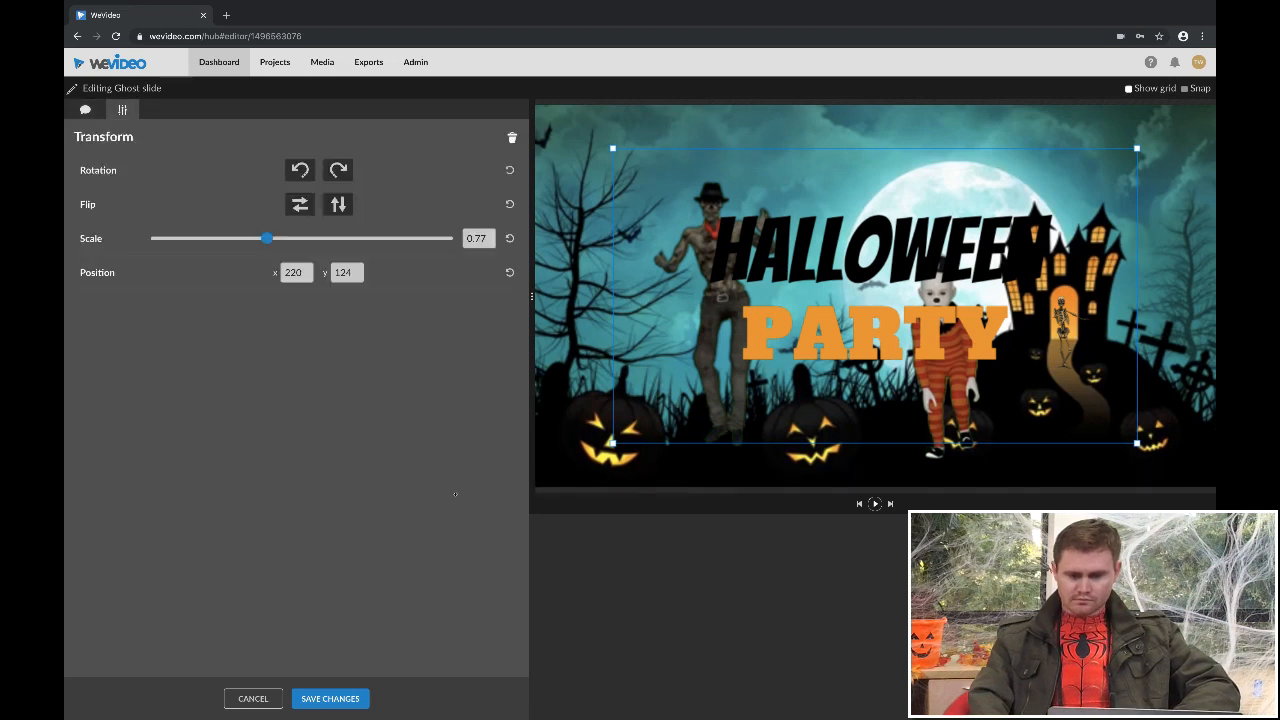
{"action": "mouse_move", "coordinate": [846, 224]}
{"action": "left_mouse_down"}
{"action": "mouse_move", "coordinate": [842, 206]}
{"action": "mouse_move", "coordinate": [825, 219]}
{"action": "left_mouse_up"}
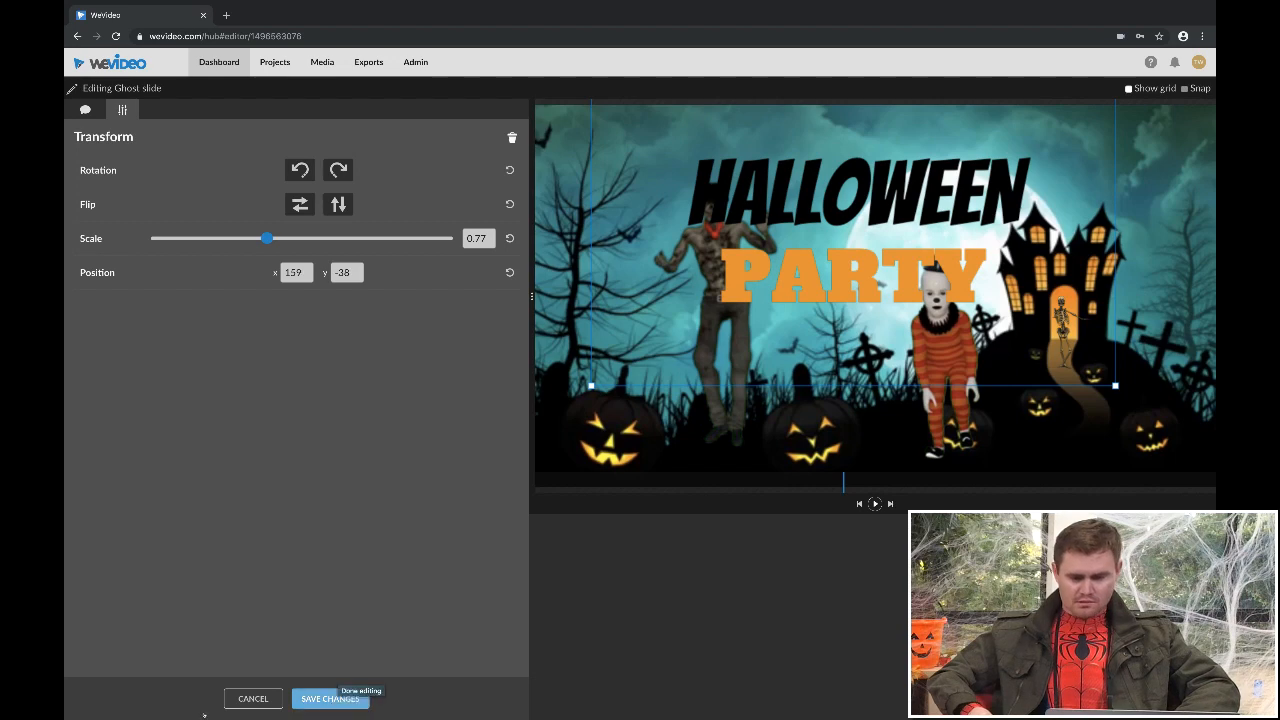
{"action": "left_click", "coordinate": [330, 698]}
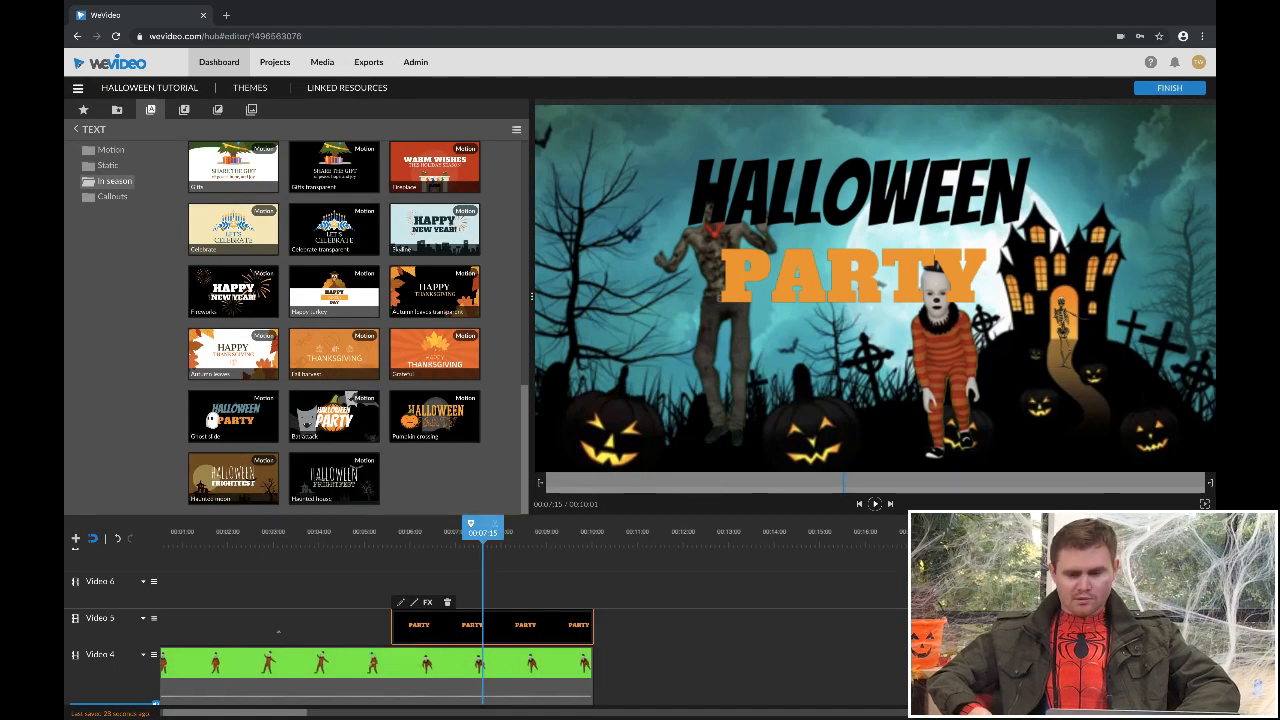
- Move the clown clip from Video 4 to Video 6 so it overlays the title, and return the playhead to 00:00:00
{"action": "mouse_move", "coordinate": [483, 532]}
{"action": "left_mouse_down"}
{"action": "mouse_move", "coordinate": [426, 532]}
{"action": "mouse_move", "coordinate": [486, 532]}
{"action": "left_mouse_up"}
{"action": "left_click_drag", "start_coordinate": [230, 686], "coordinate": [264, 637]}
{"action": "mouse_move", "coordinate": [456, 532]}
{"action": "left_mouse_down"}
{"action": "mouse_move", "coordinate": [520, 533]}
{"action": "mouse_move", "coordinate": [471, 533]}
{"action": "left_mouse_up"}
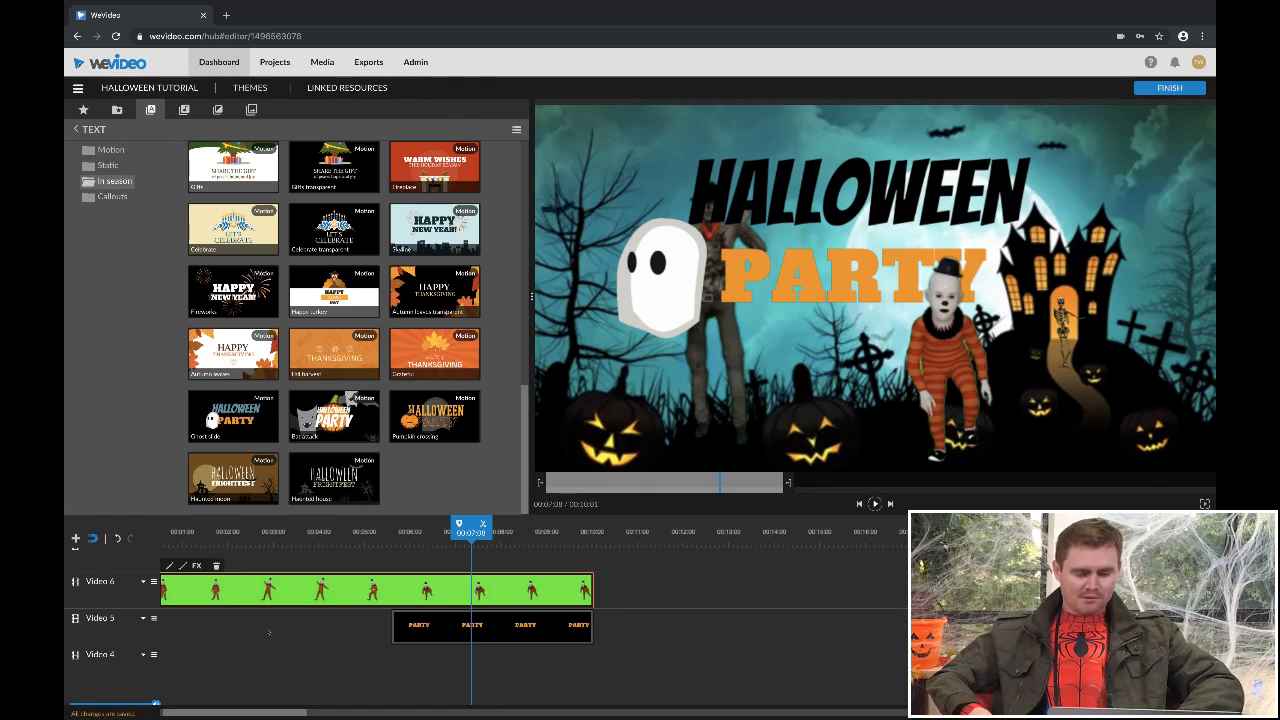
{"action": "left_click_drag", "start_coordinate": [471, 532], "coordinate": [158, 532]}
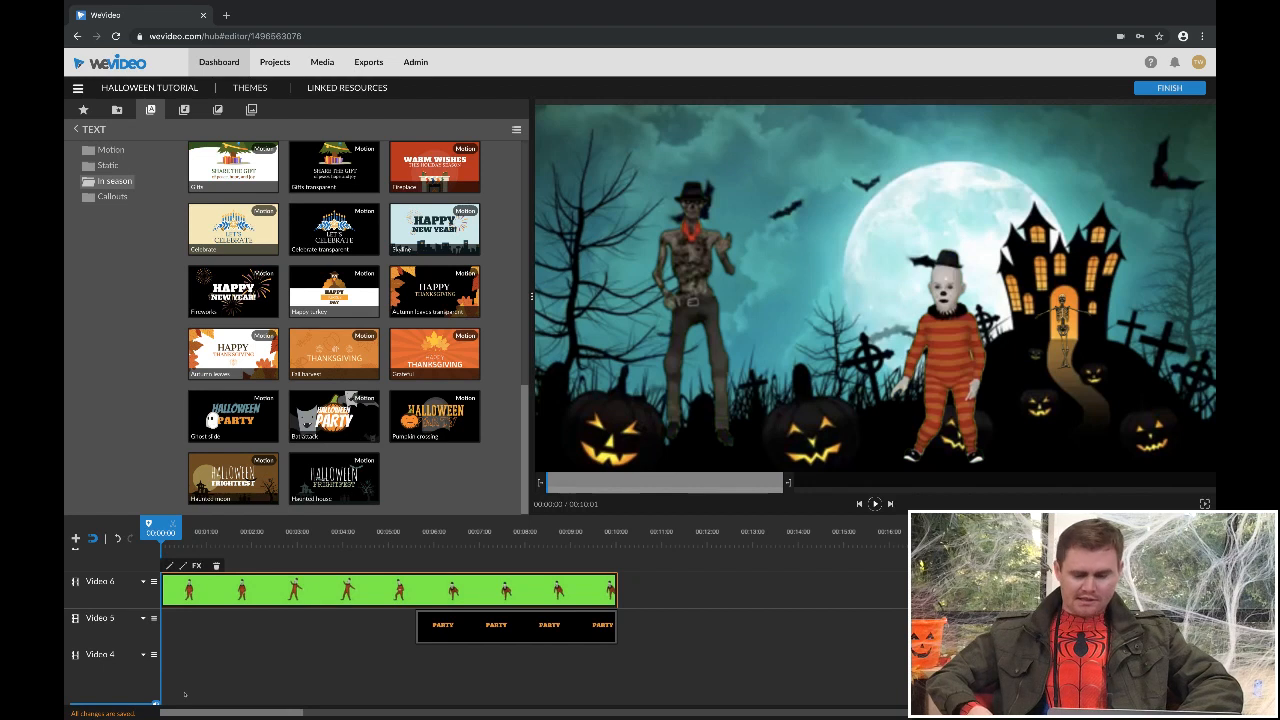
- Refine the stock media search to only Music, Audio loops and Sound effects, excluding Video, Photos, Graphics and Motion graphics
{"action": "scroll", "coordinate": [150, 650], "scroll_direction": "down", "scroll_amount": 3}
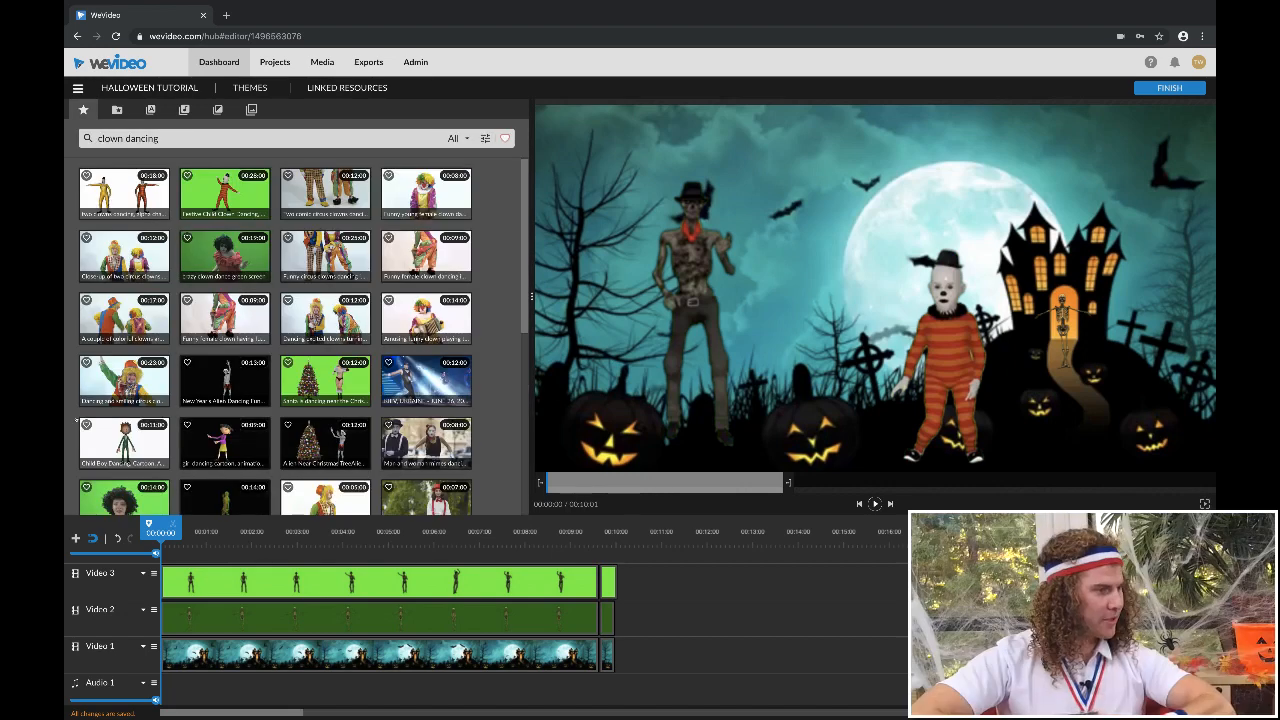
{"action": "left_click", "coordinate": [485, 139]}
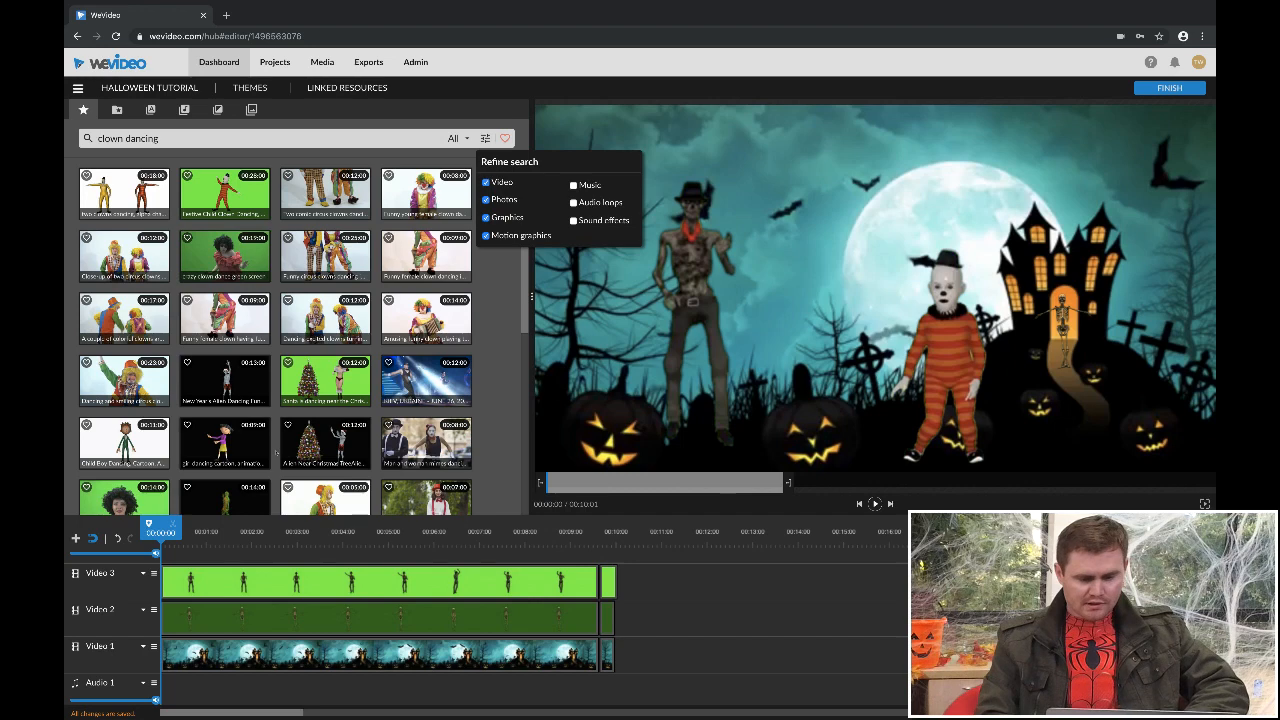
{"action": "left_click", "coordinate": [573, 203]}
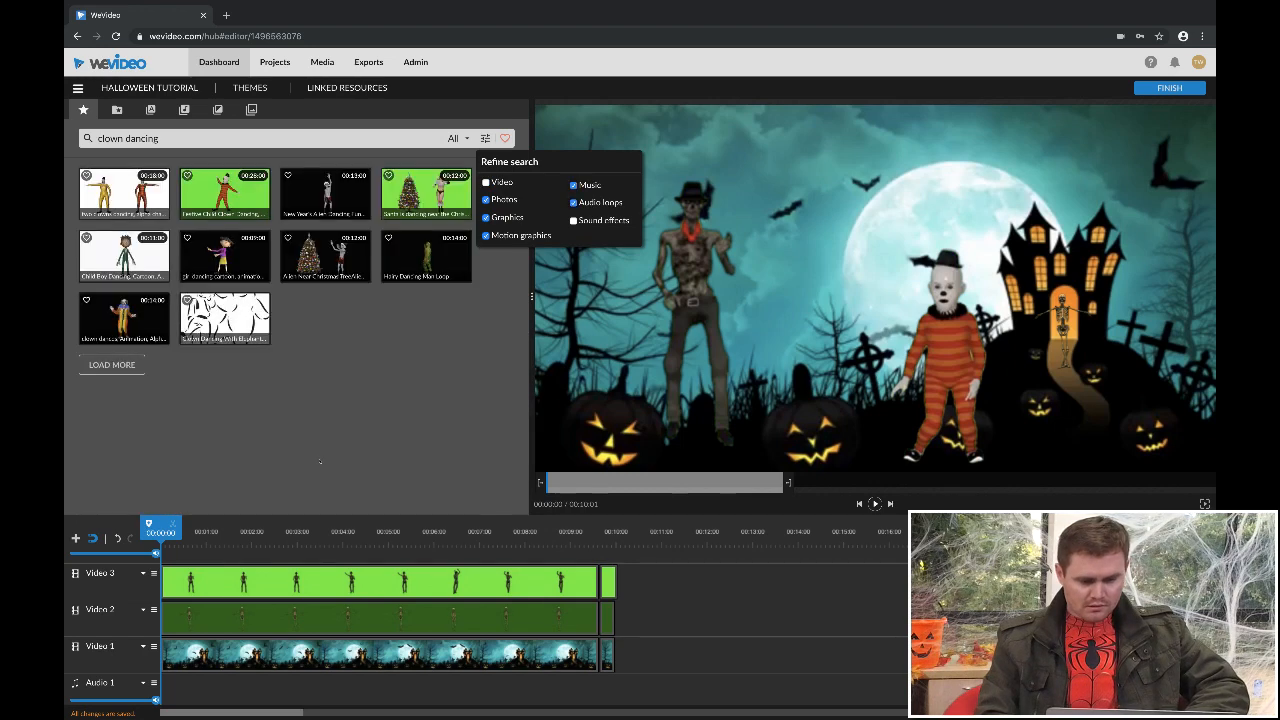
{"action": "left_click", "coordinate": [573, 221]}
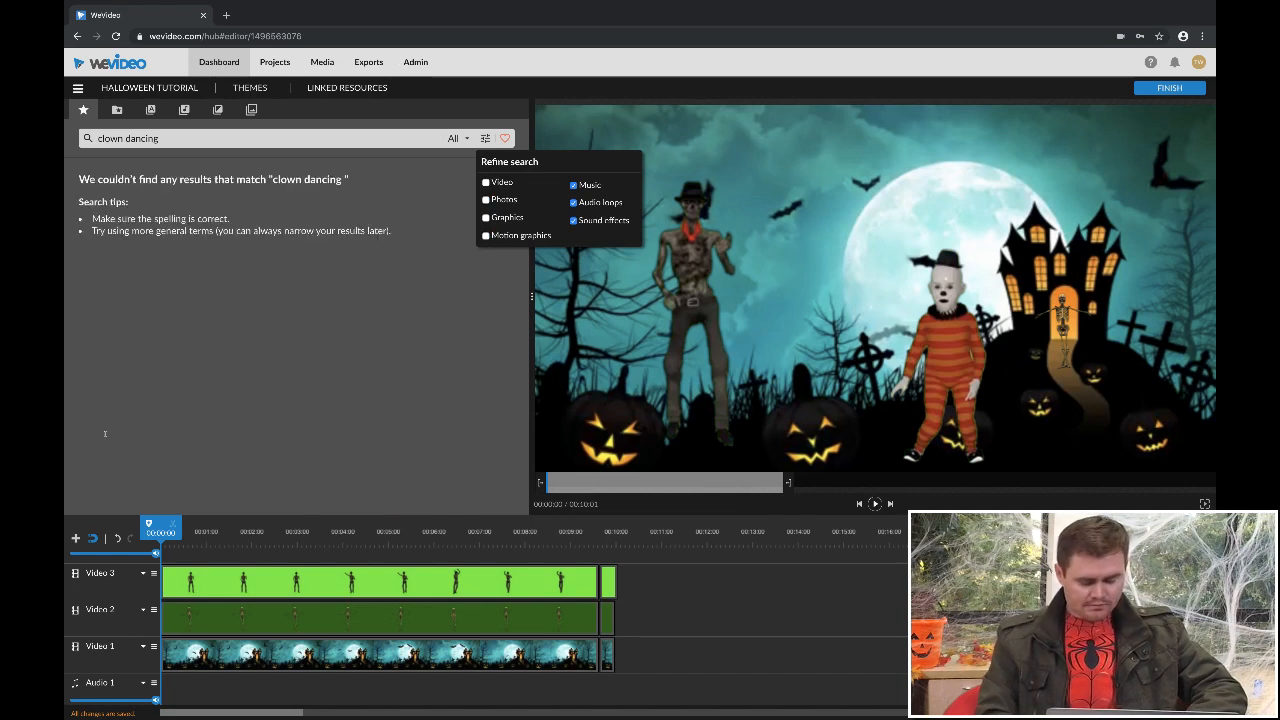
- Search the stock audio for "halloween" in place of the clown dancing query
{"action": "left_click_drag", "start_coordinate": [162, 141], "coordinate": [74, 141]}
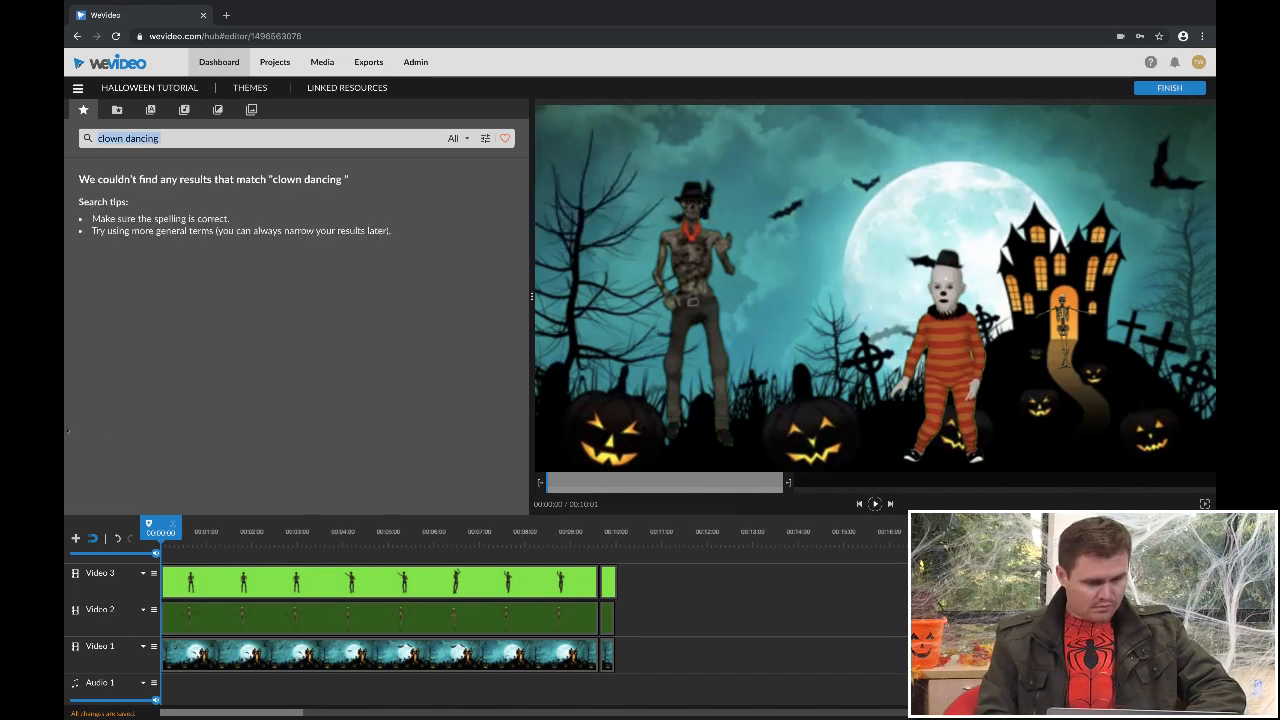
{"action": "type", "text": "hallowee"}
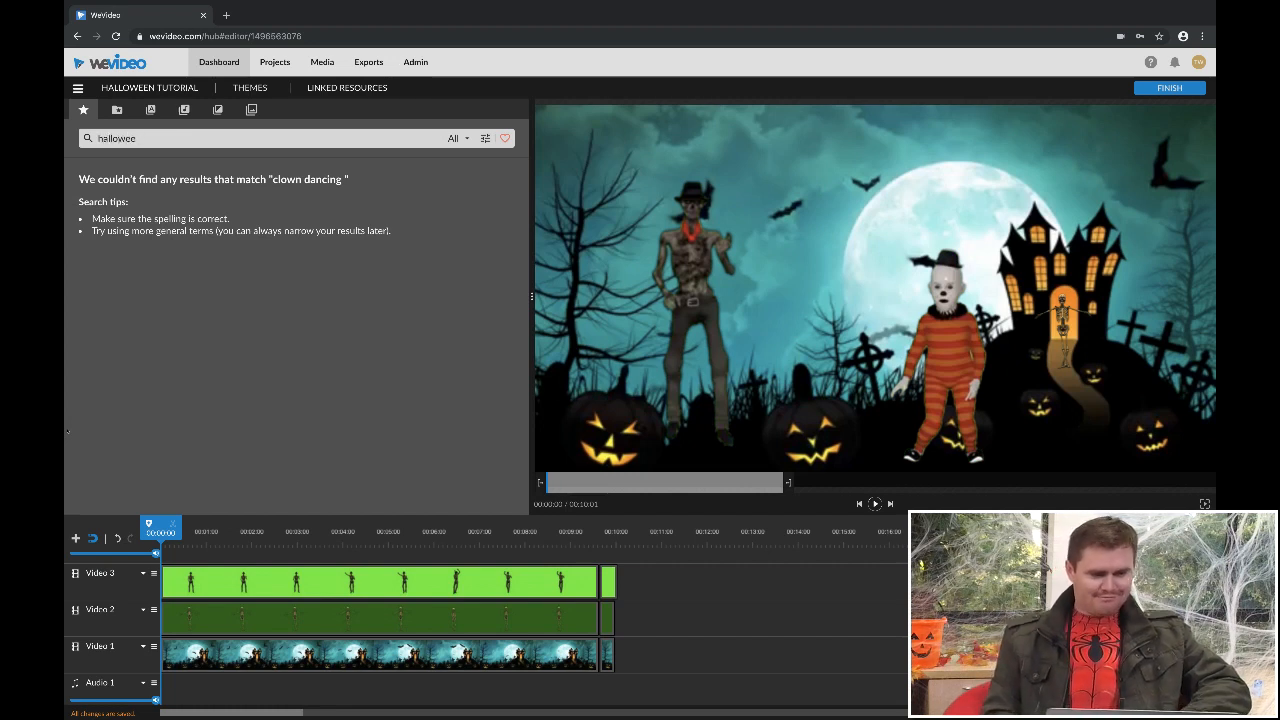
{"action": "type", "text": "n"}
{"action": "key", "text": "Return"}
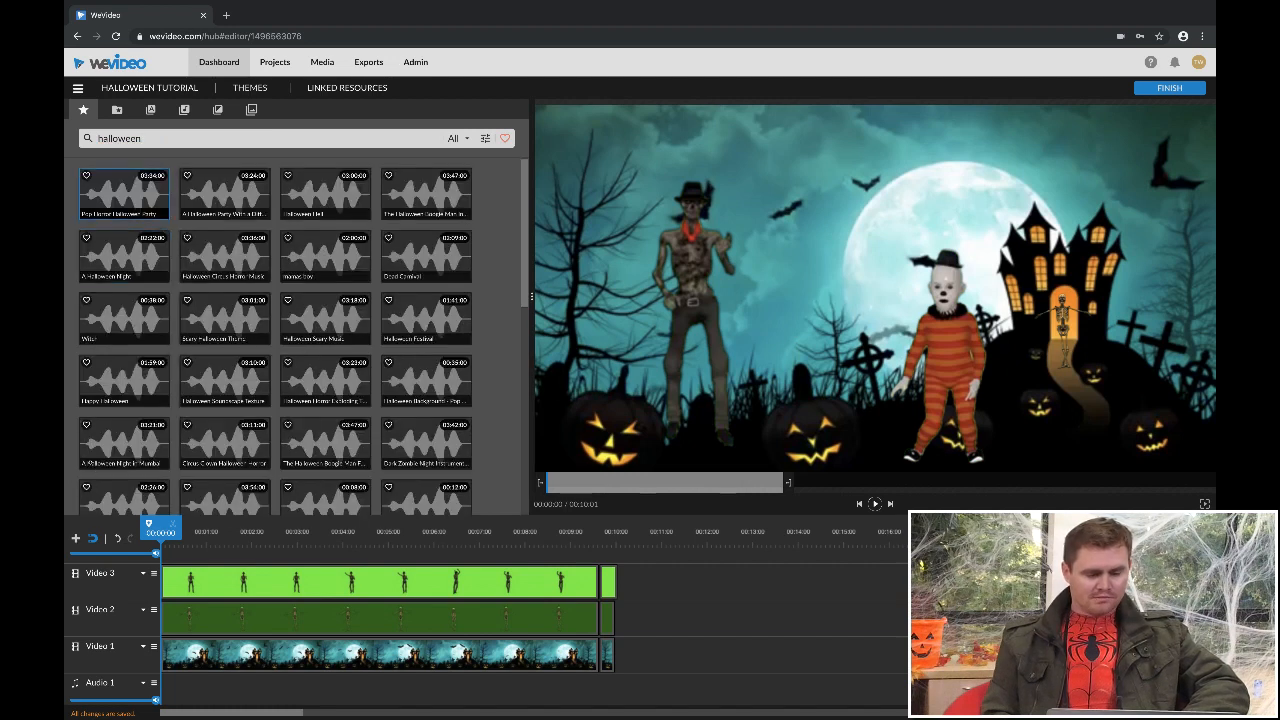
- Add the Pop Horror Halloween Party track to Audio 1 and align its start with 00:00:00
{"action": "left_click", "coordinate": [124, 193]}
{"action": "left_click_drag", "start_coordinate": [122, 194], "coordinate": [207, 690]}
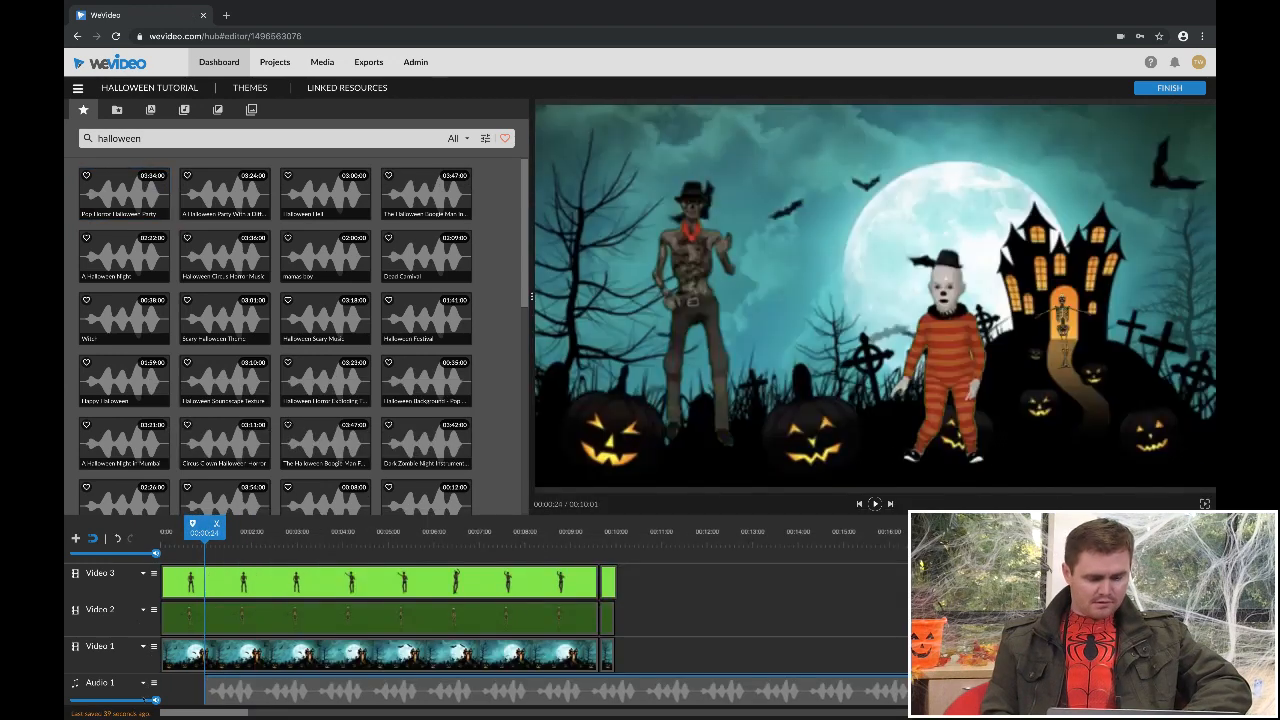
{"action": "left_click_drag", "start_coordinate": [208, 690], "coordinate": [169, 705]}
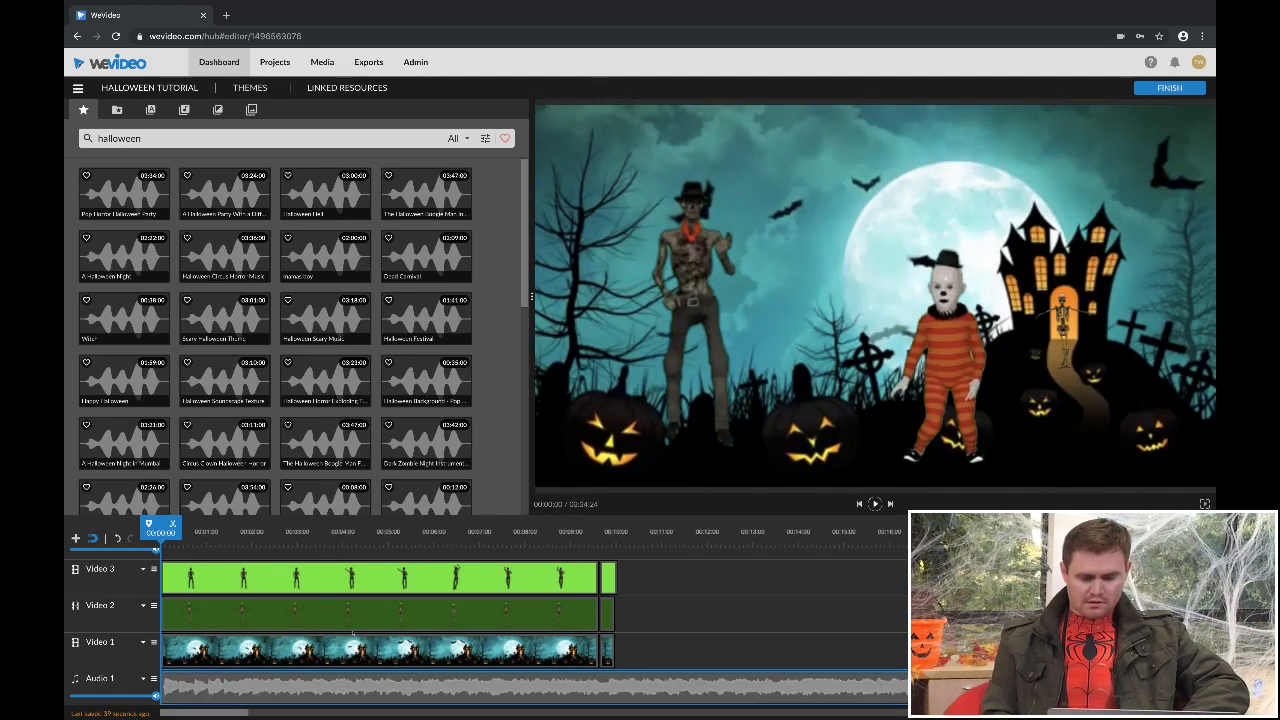
- Split the Audio 1 music clip at 00:10:09 and delete the portion after the cut
{"action": "left_click", "coordinate": [634, 533]}
{"action": "left_click", "coordinate": [349, 698]}
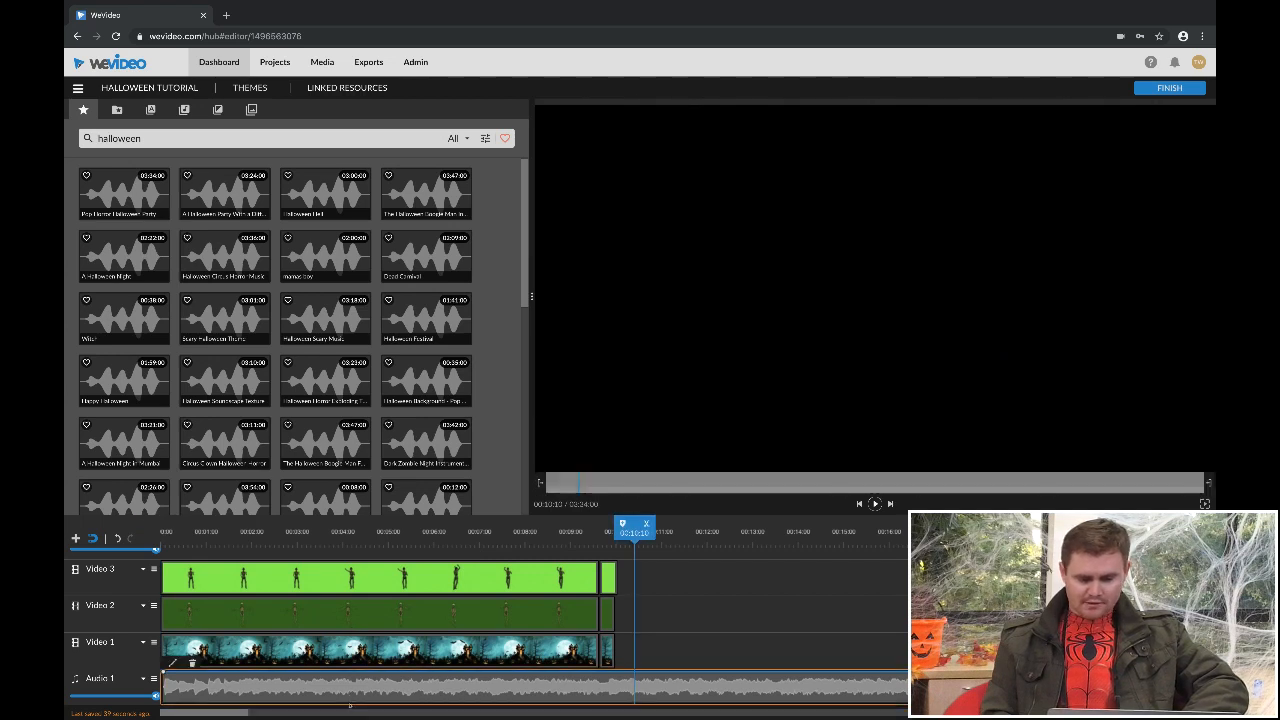
{"action": "key", "text": "Left"}
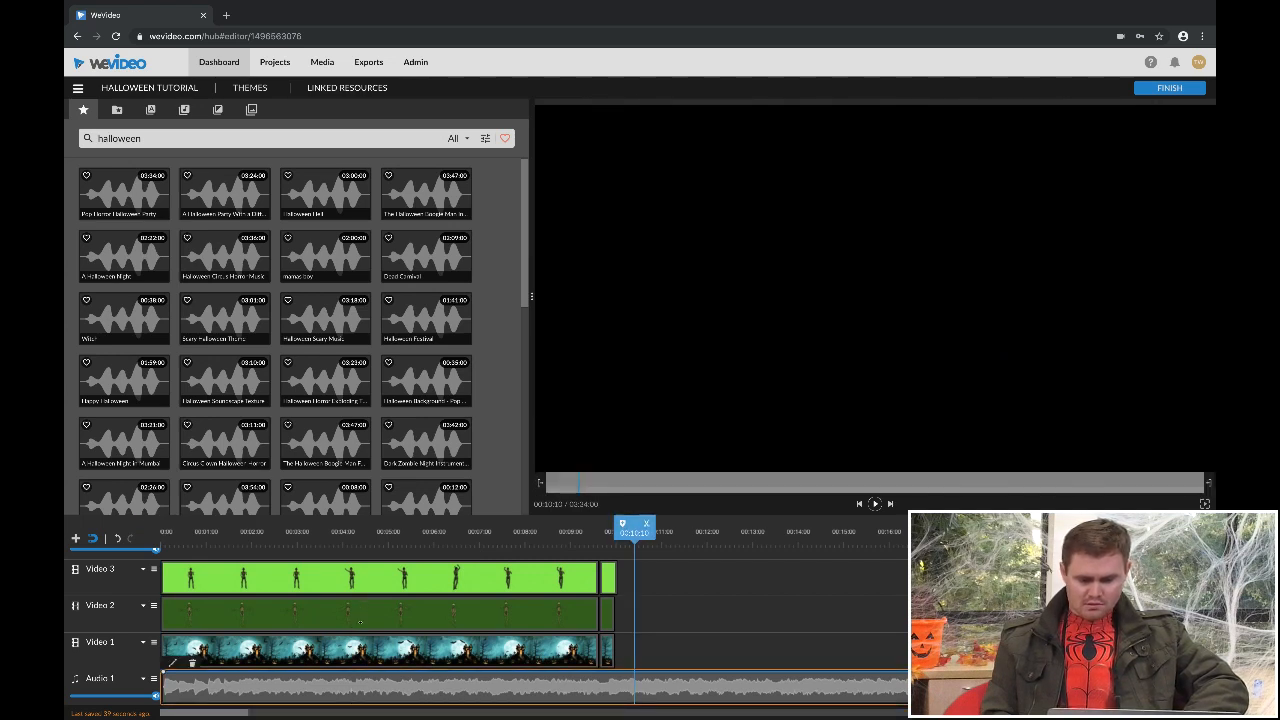
{"action": "key", "text": "s"}
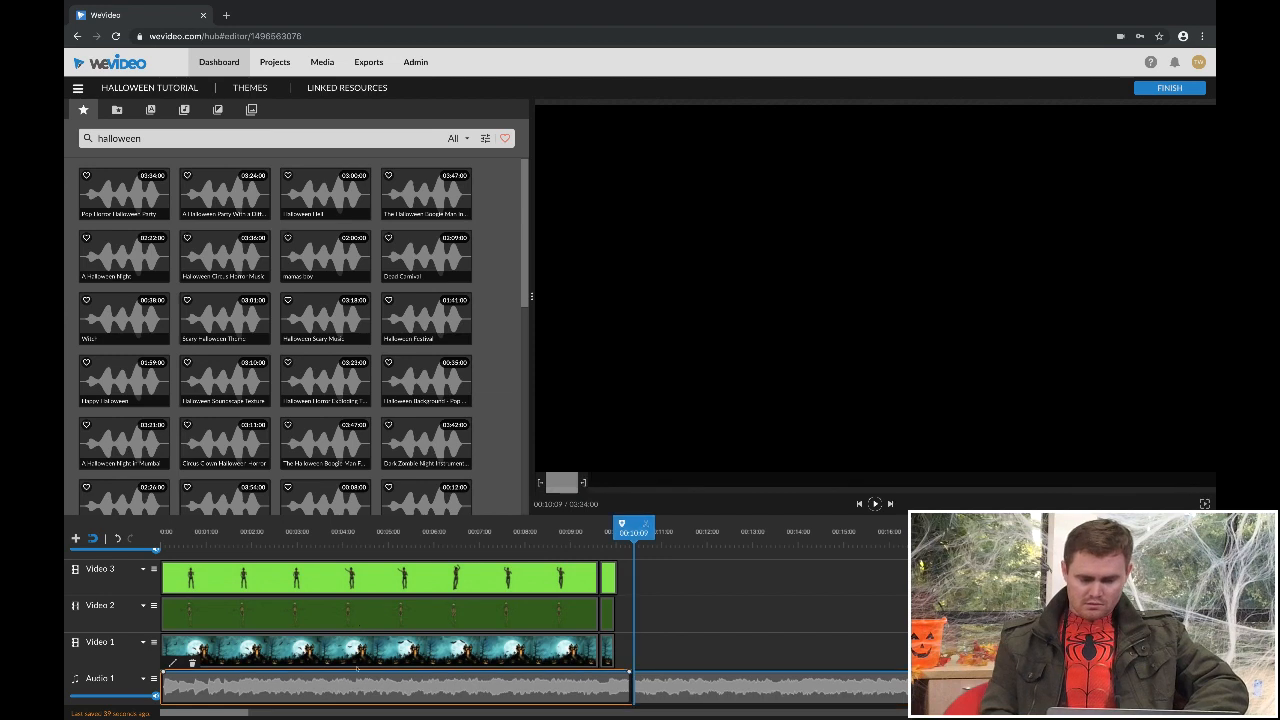
{"action": "left_click", "coordinate": [680, 687]}
{"action": "key", "text": "Delete"}
- Trim the music clip's end to 00:10:01 to match the video clips, and fade its volume out to zero at the end
{"action": "left_click", "coordinate": [617, 688]}
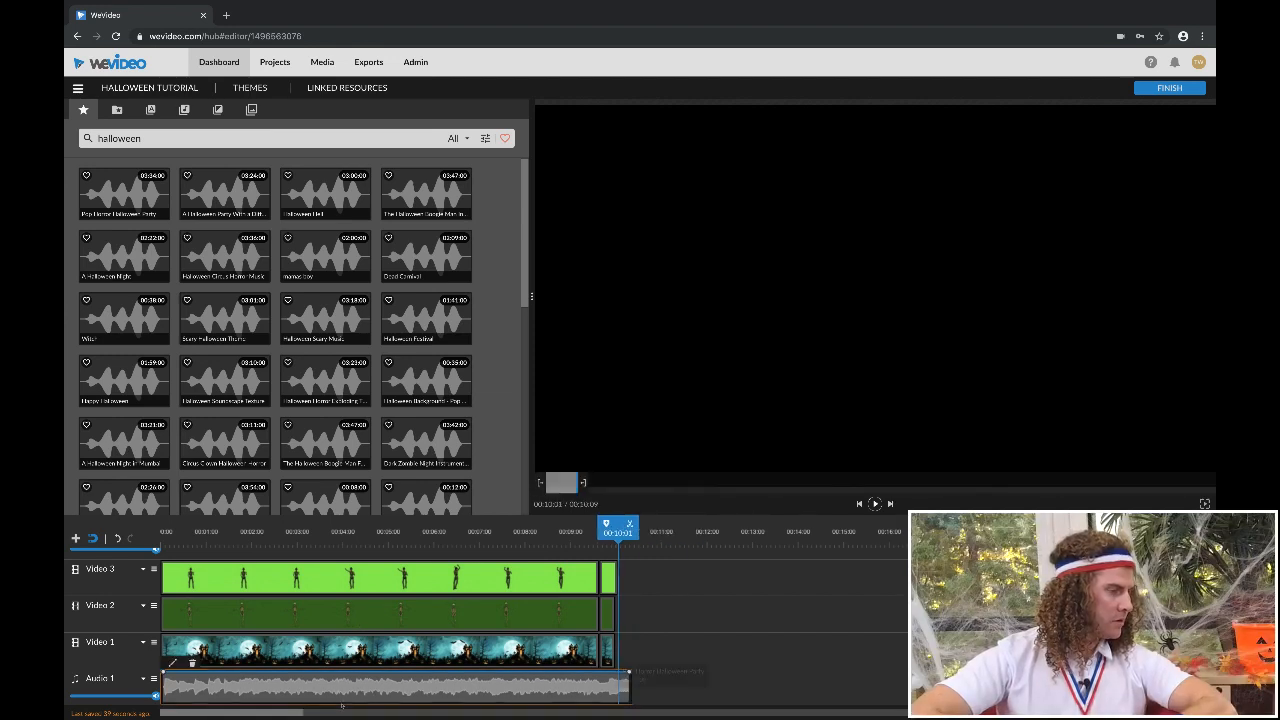
{"action": "left_click_drag", "start_coordinate": [630, 688], "coordinate": [616, 688]}
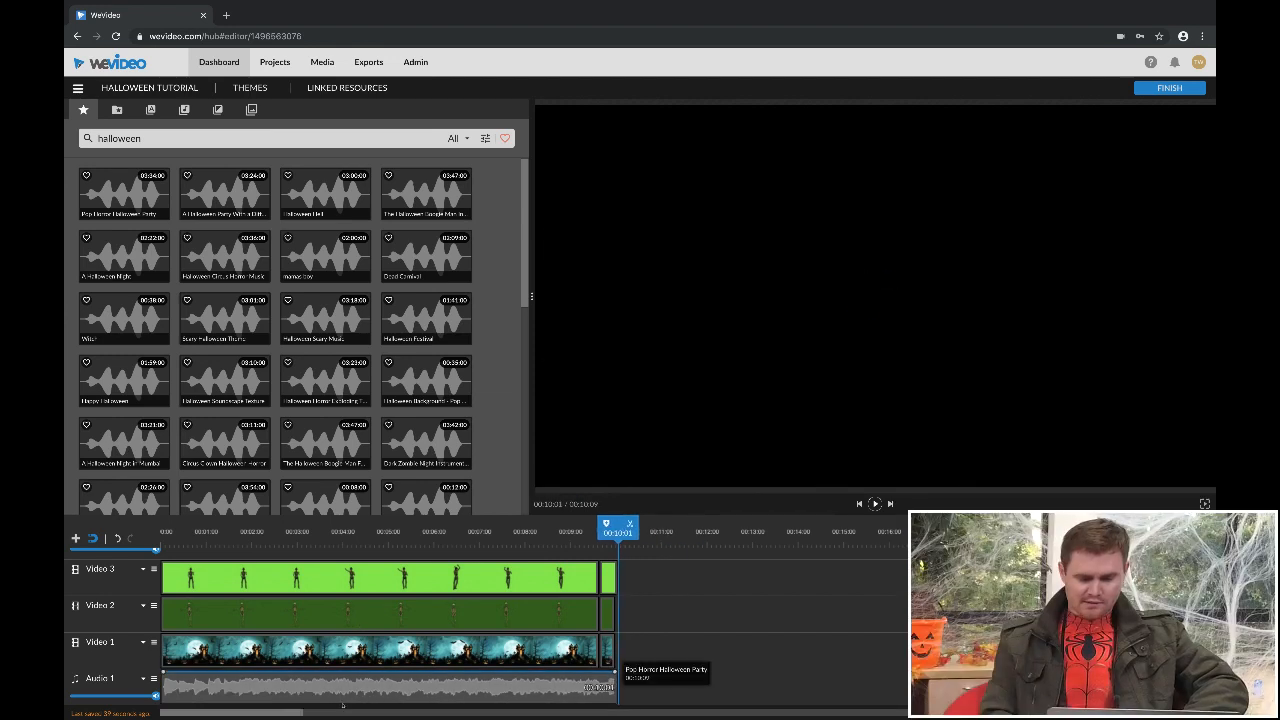
{"action": "left_click", "coordinate": [332, 700]}
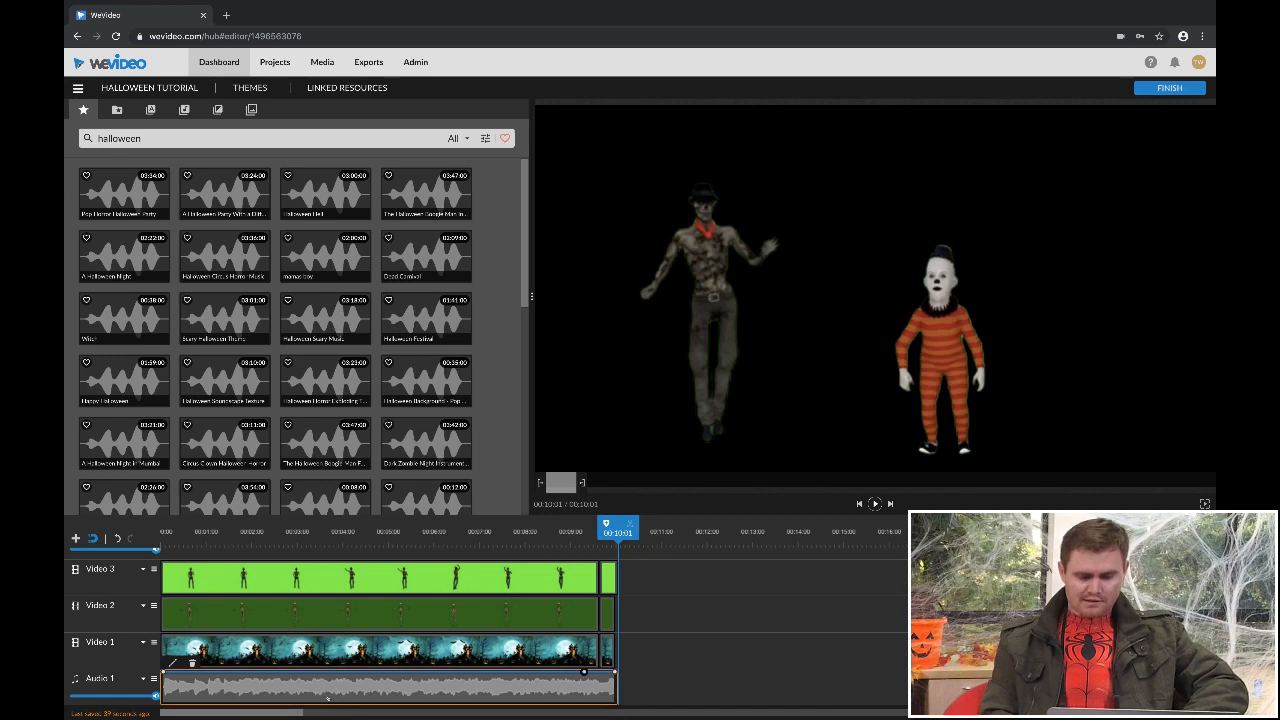
{"action": "left_click_drag", "start_coordinate": [615, 672], "coordinate": [615, 702]}
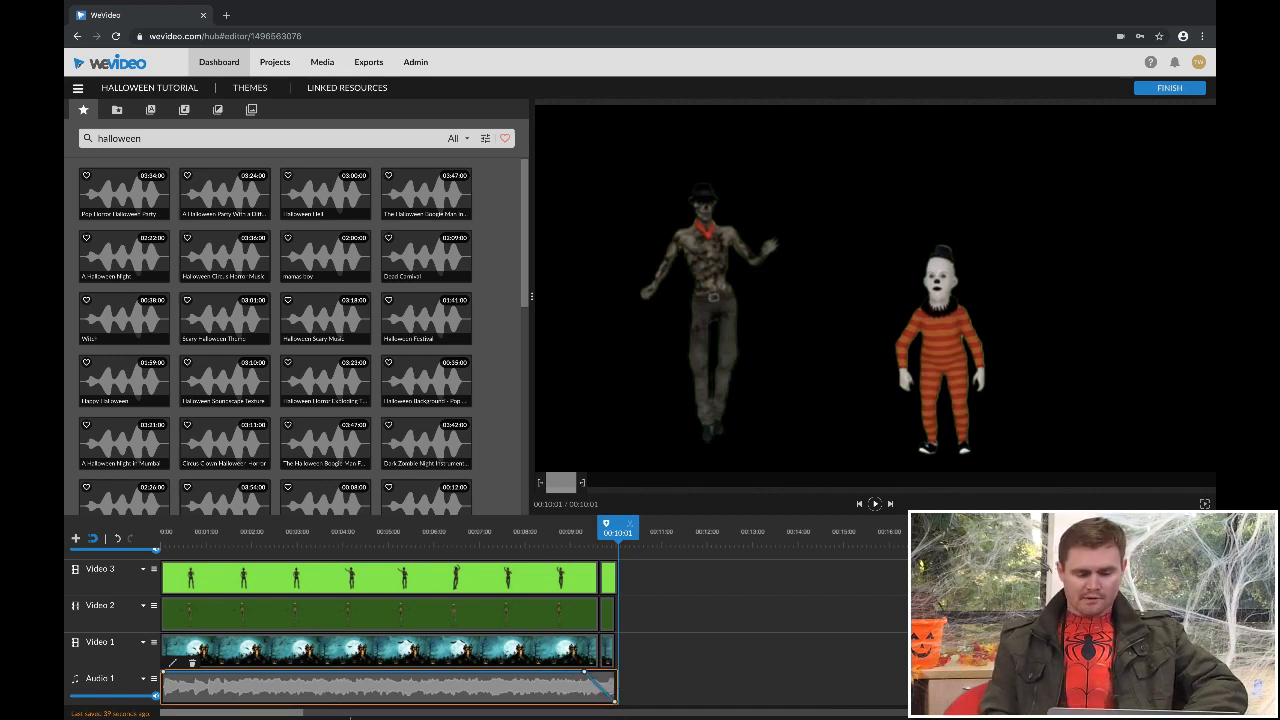
- Return the playhead to 00:00:00 and play back the scene with its music
{"action": "left_click_drag", "start_coordinate": [617, 530], "coordinate": [155, 538]}
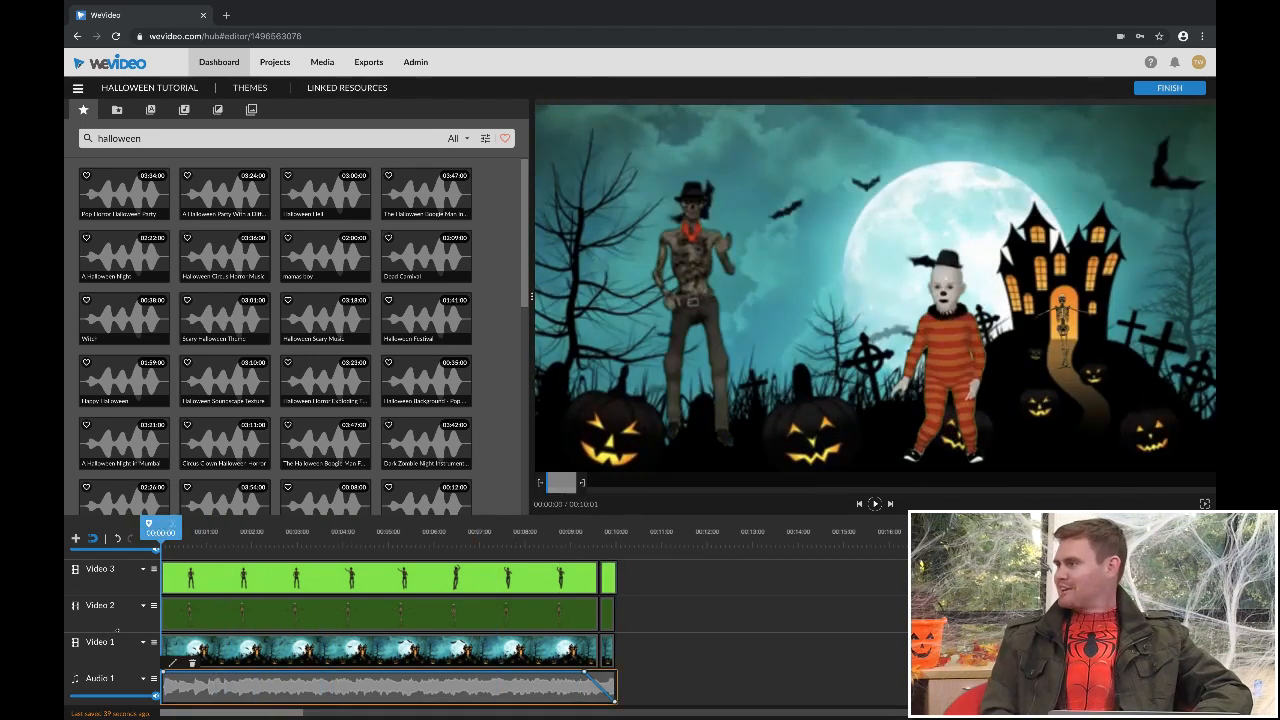
{"action": "left_click", "coordinate": [107, 630]}
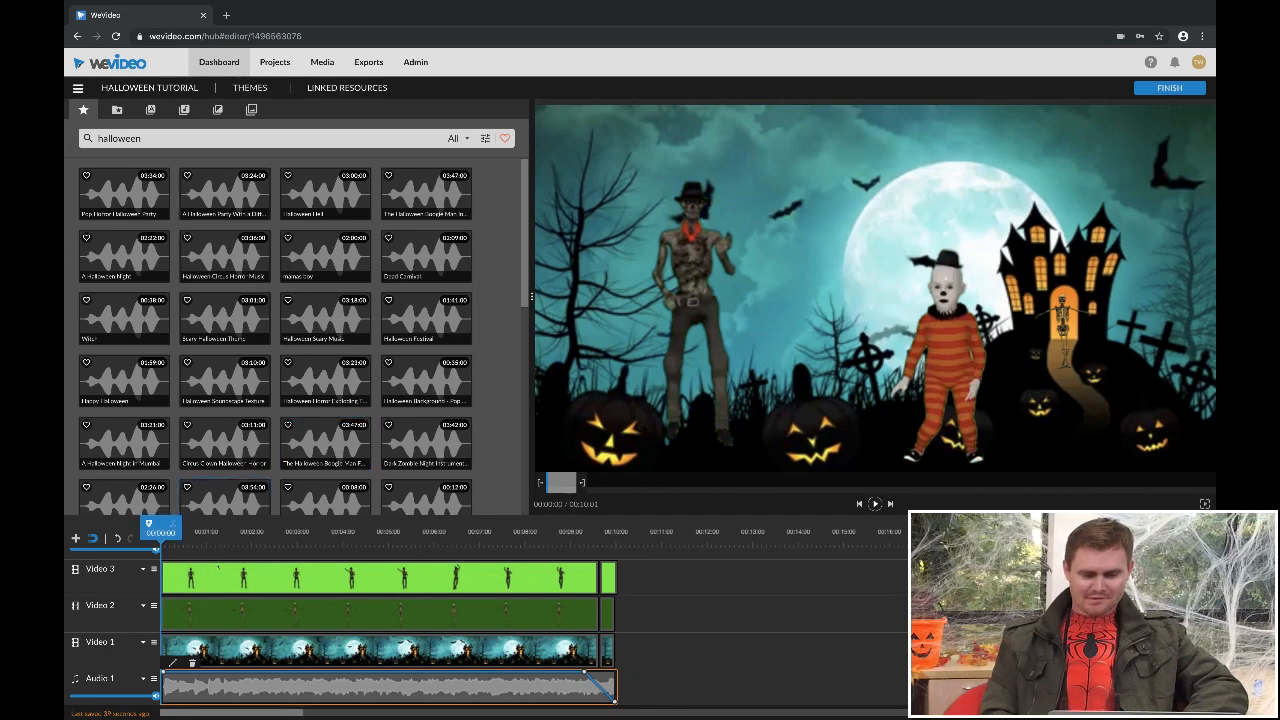
{"action": "key", "text": "space"}
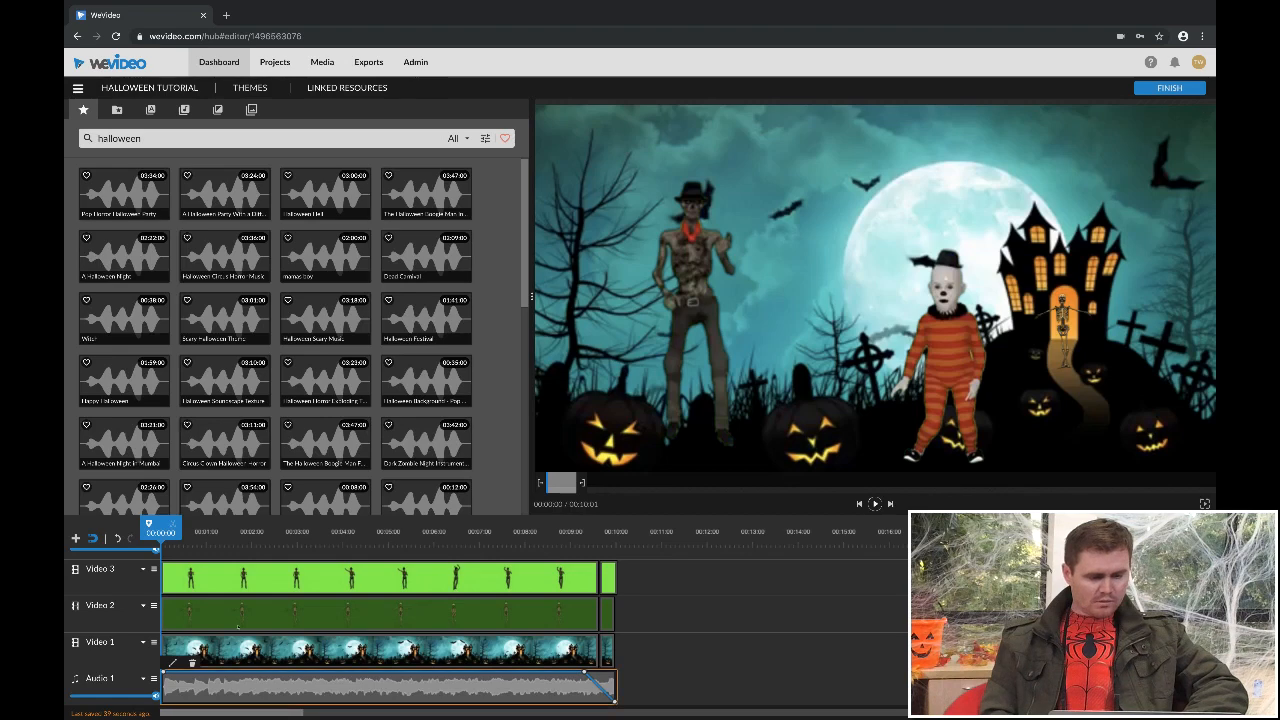
{"action": "left_click", "coordinate": [257, 684]}
{"action": "left_click", "coordinate": [214, 684]}
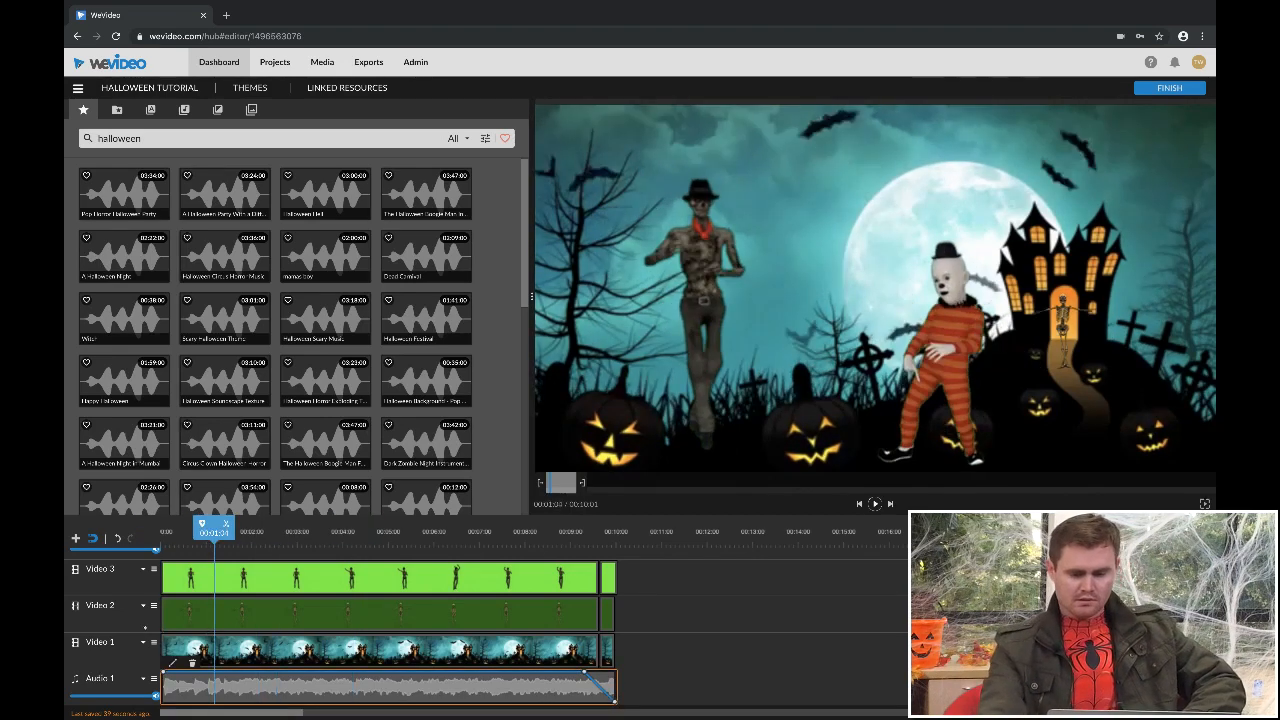
{"action": "left_click", "coordinate": [97, 626]}
{"action": "left_click", "coordinate": [166, 686]}
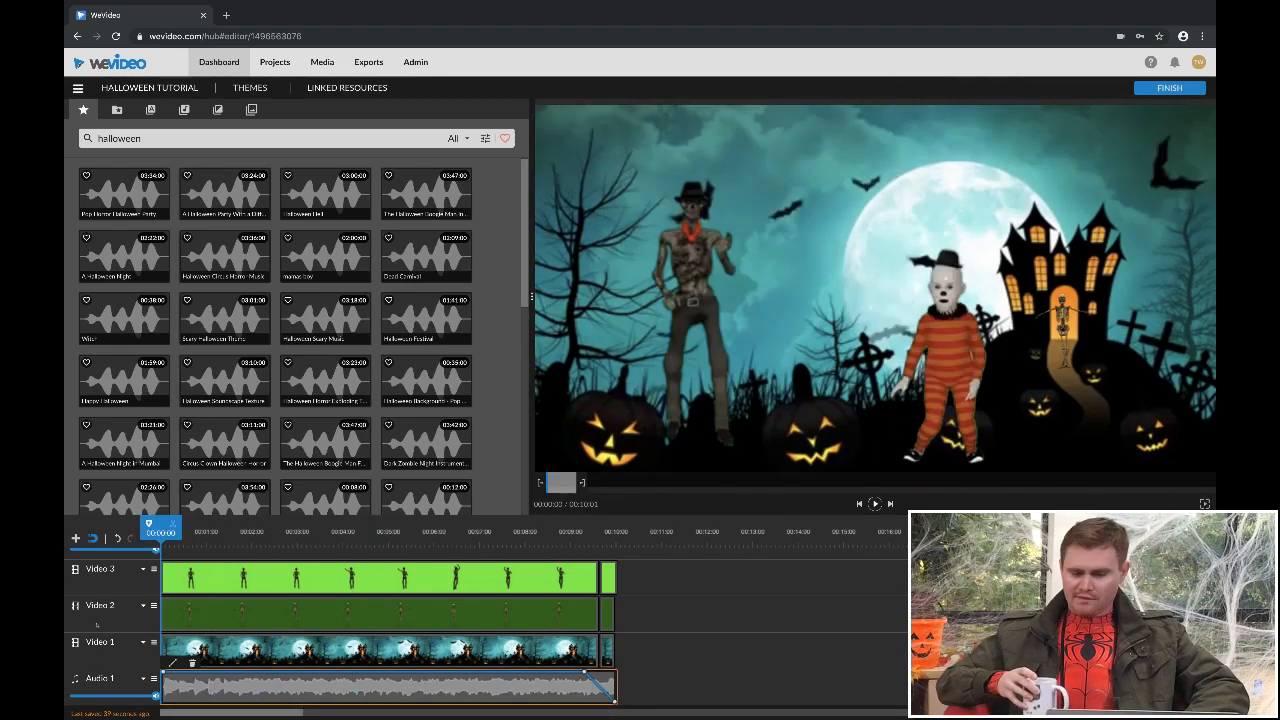
{"action": "key", "text": "space"}
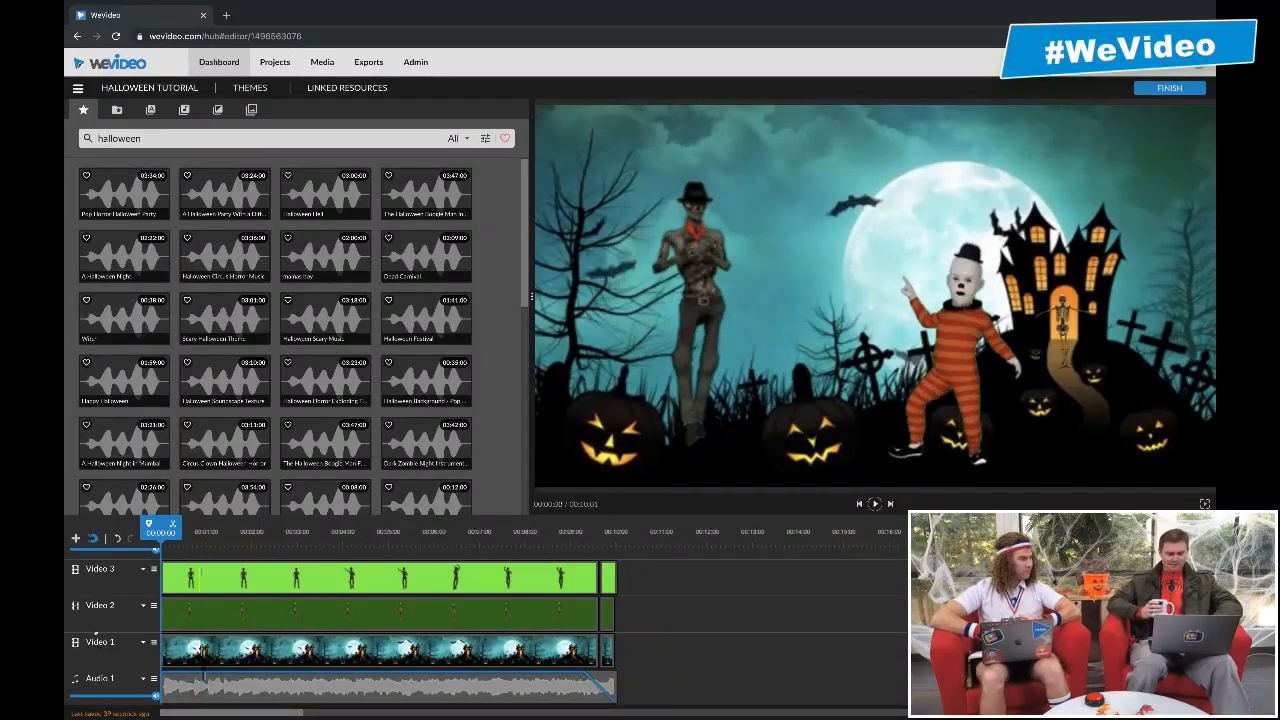
{"action": "left_click", "coordinate": [204, 679]}
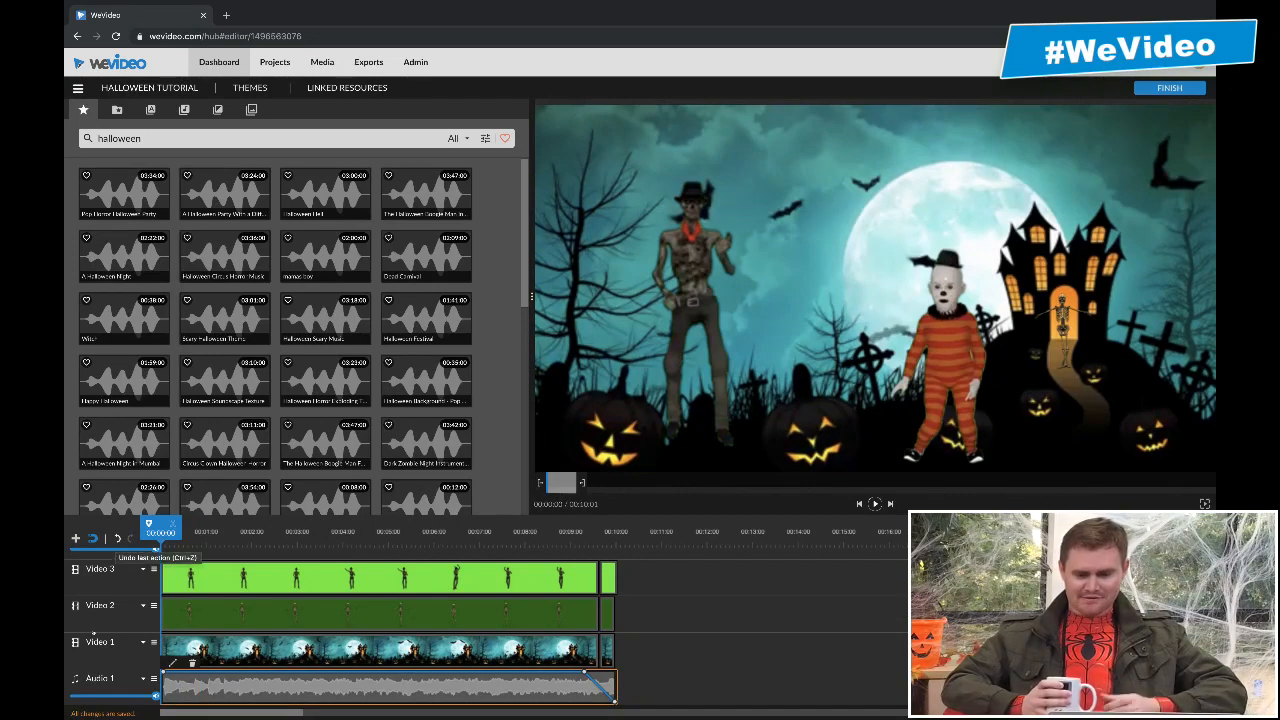
{"action": "key", "text": "space"}
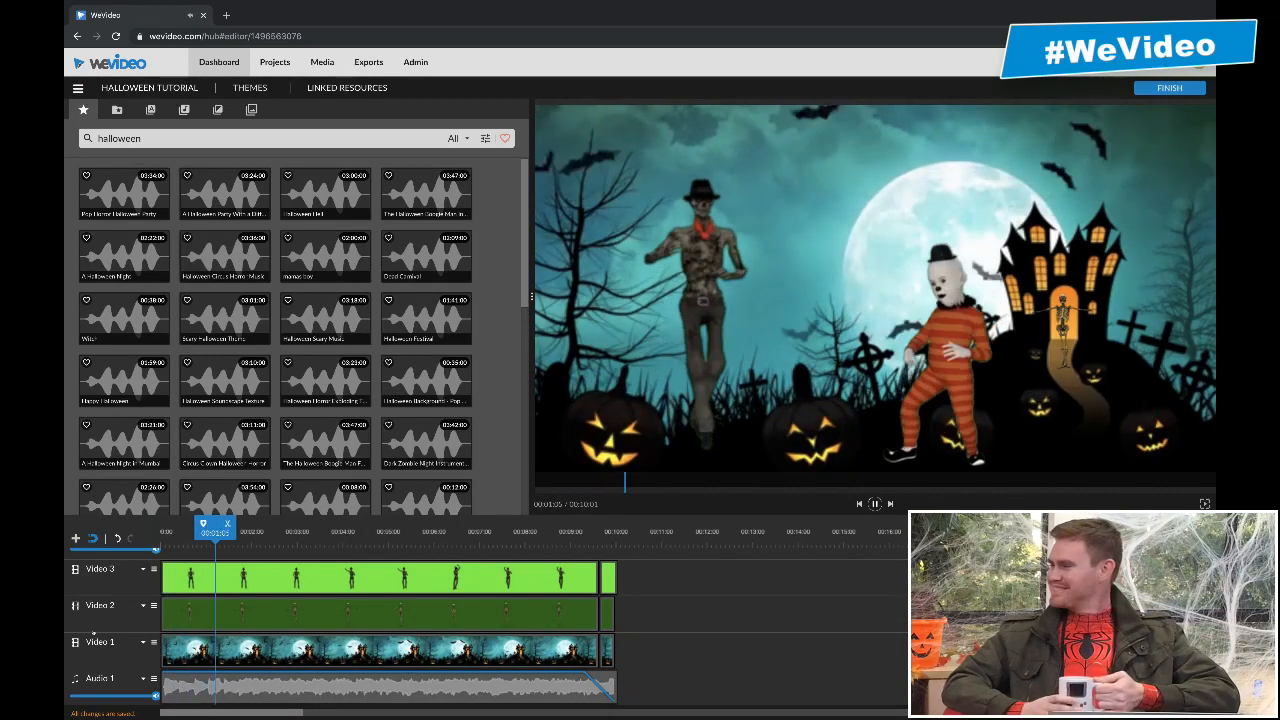